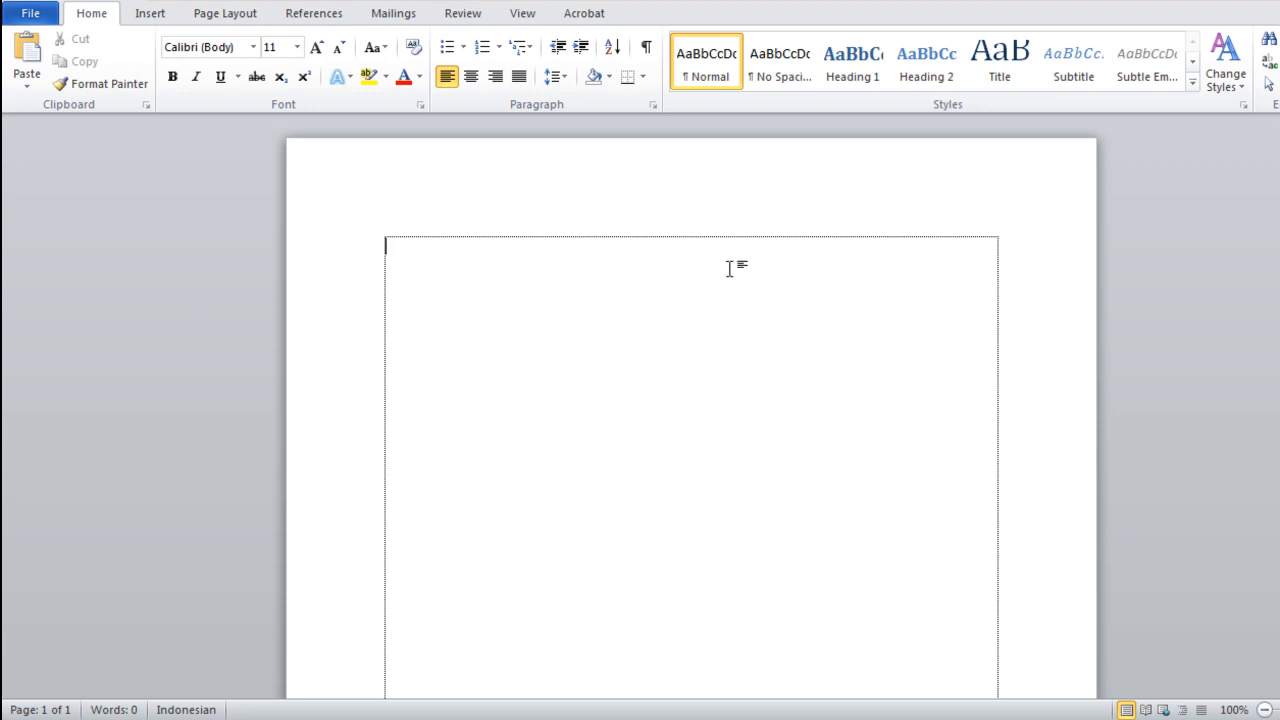
click(157, 18)
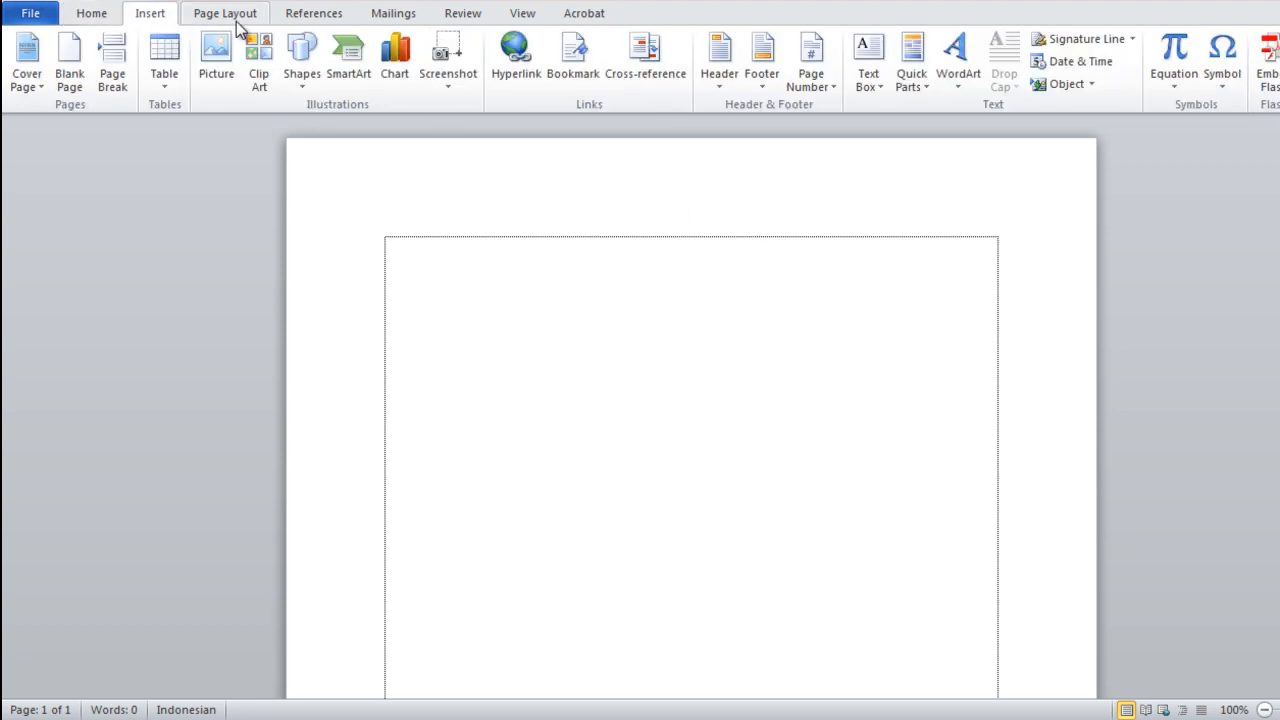
click(240, 18)
click(316, 18)
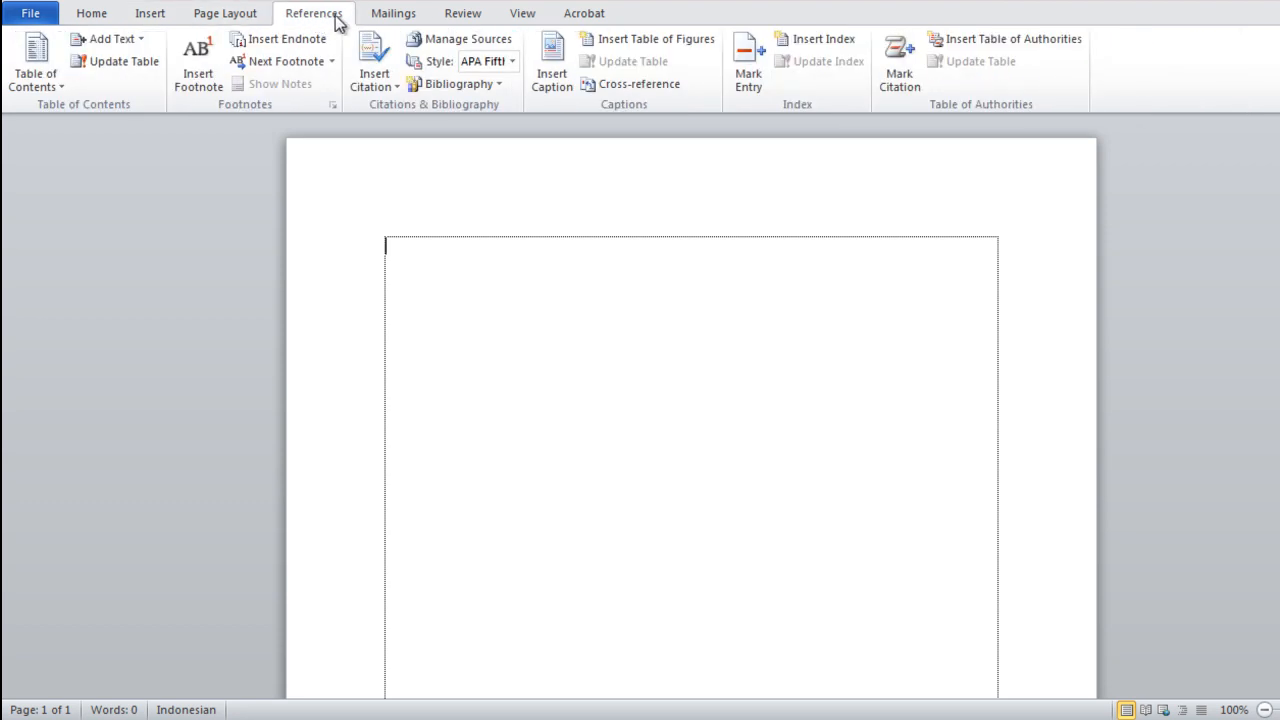
click(401, 17)
click(460, 20)
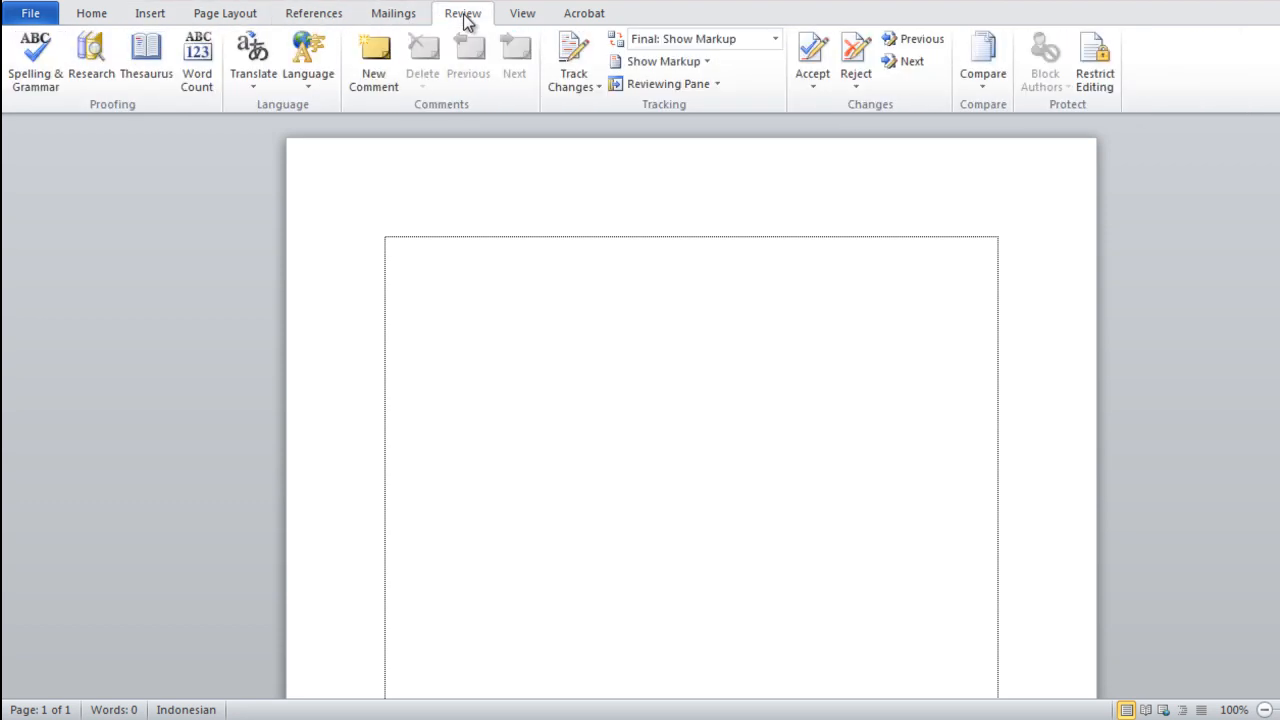
click(530, 18)
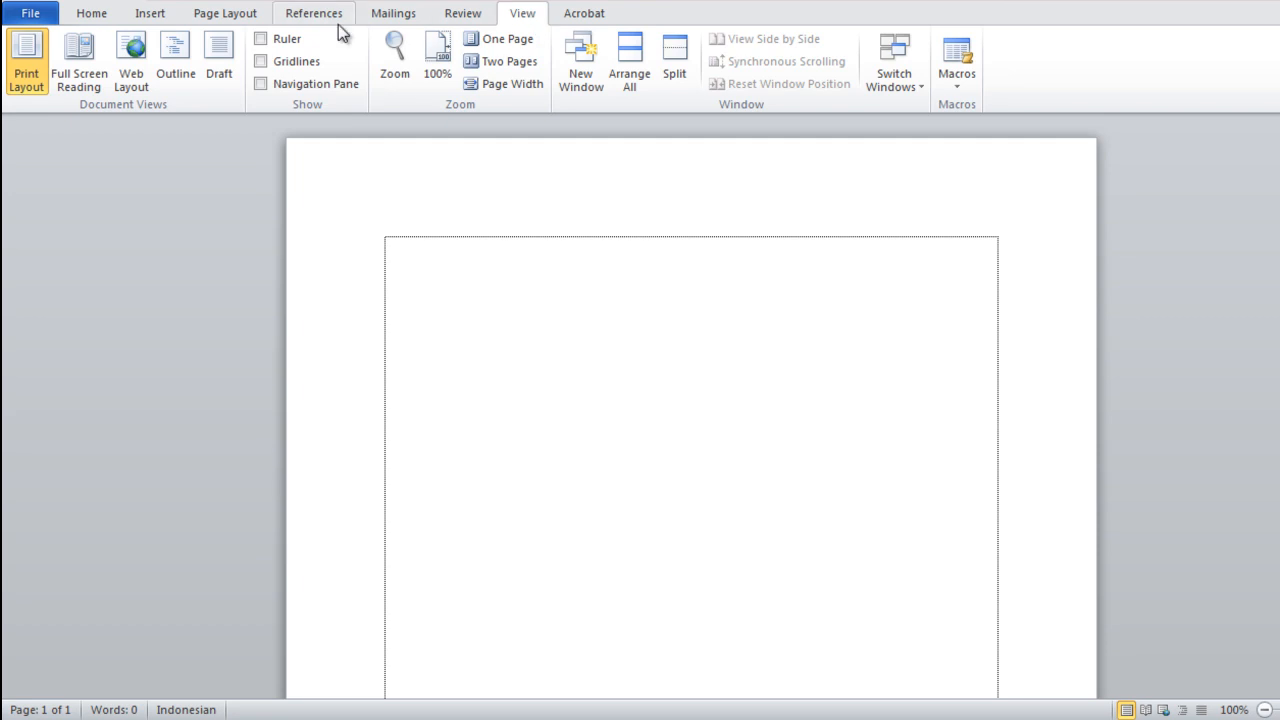
click(92, 24)
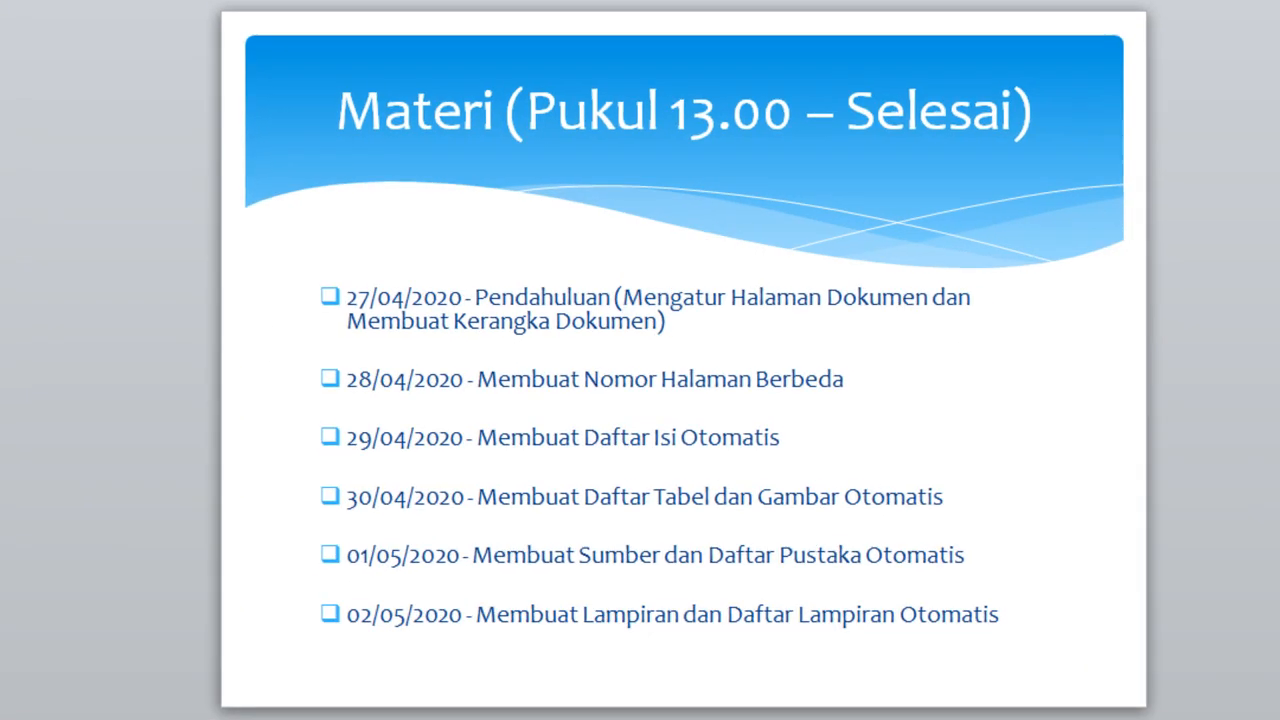
drag(618, 300, 640, 322)
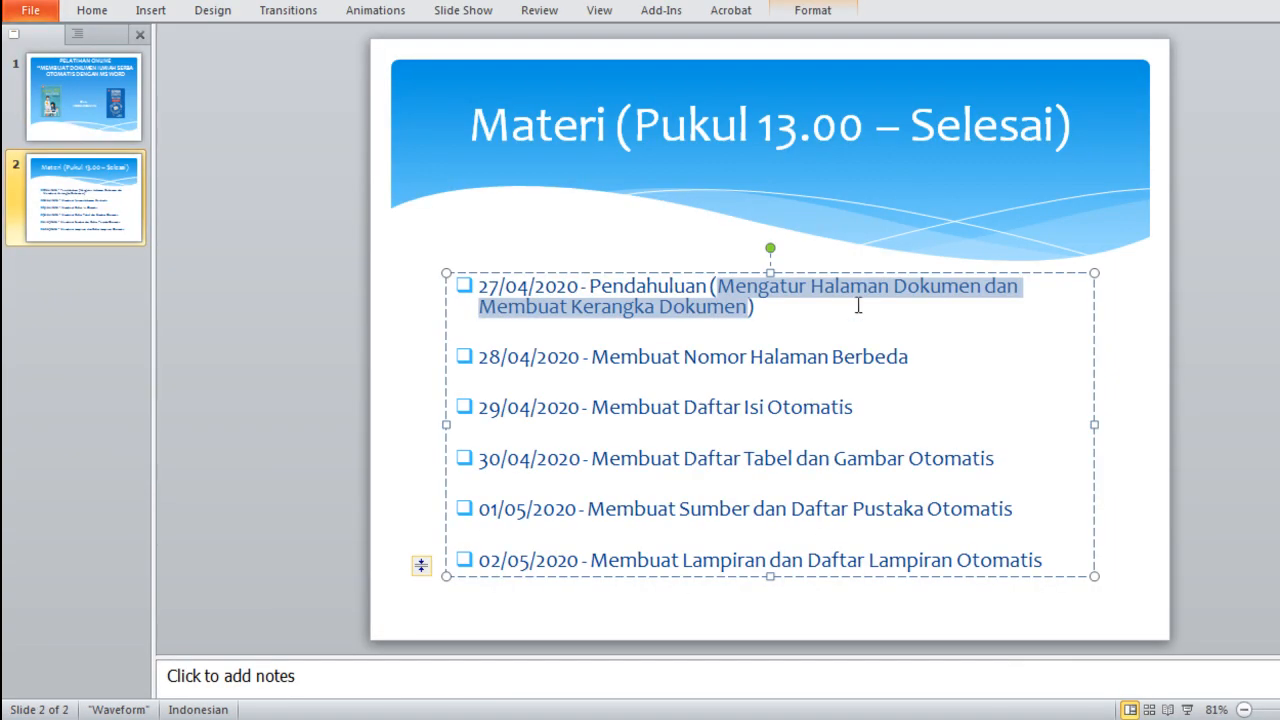
click(868, 290)
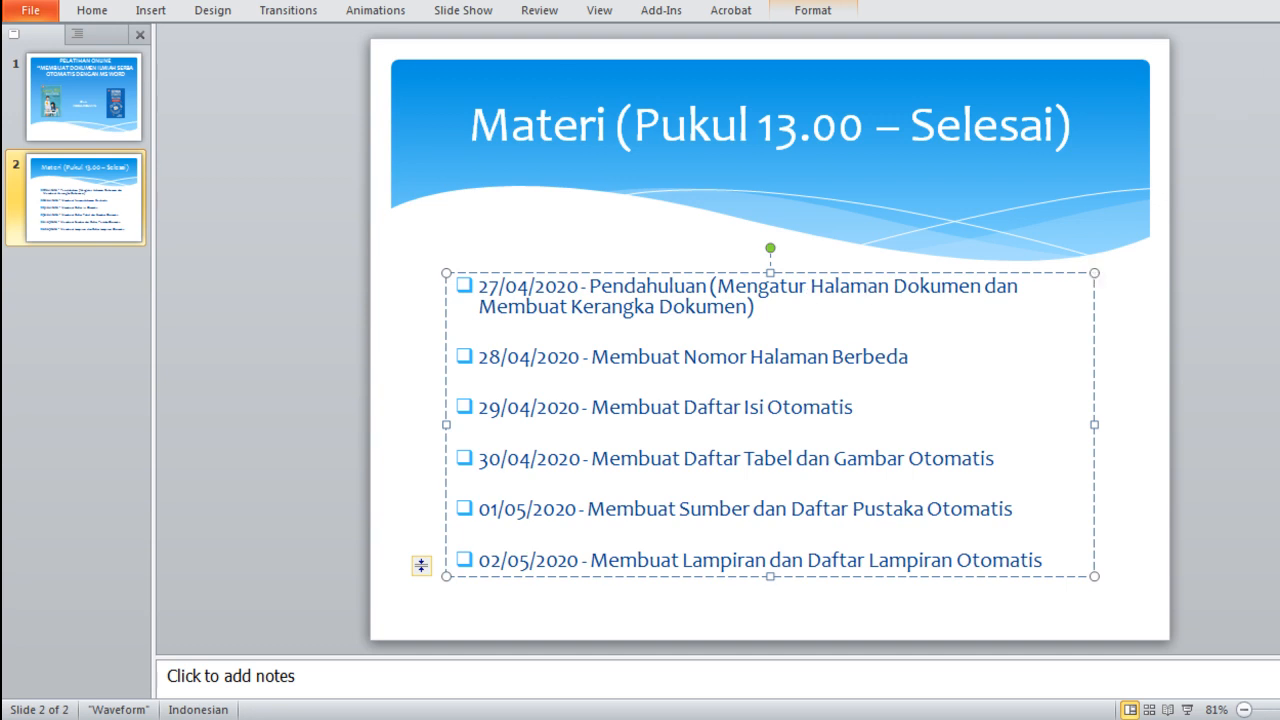
Step: Switch to the blank Word document and check which paper size it uses, leaving the setting as it is
key(alt+Tab)
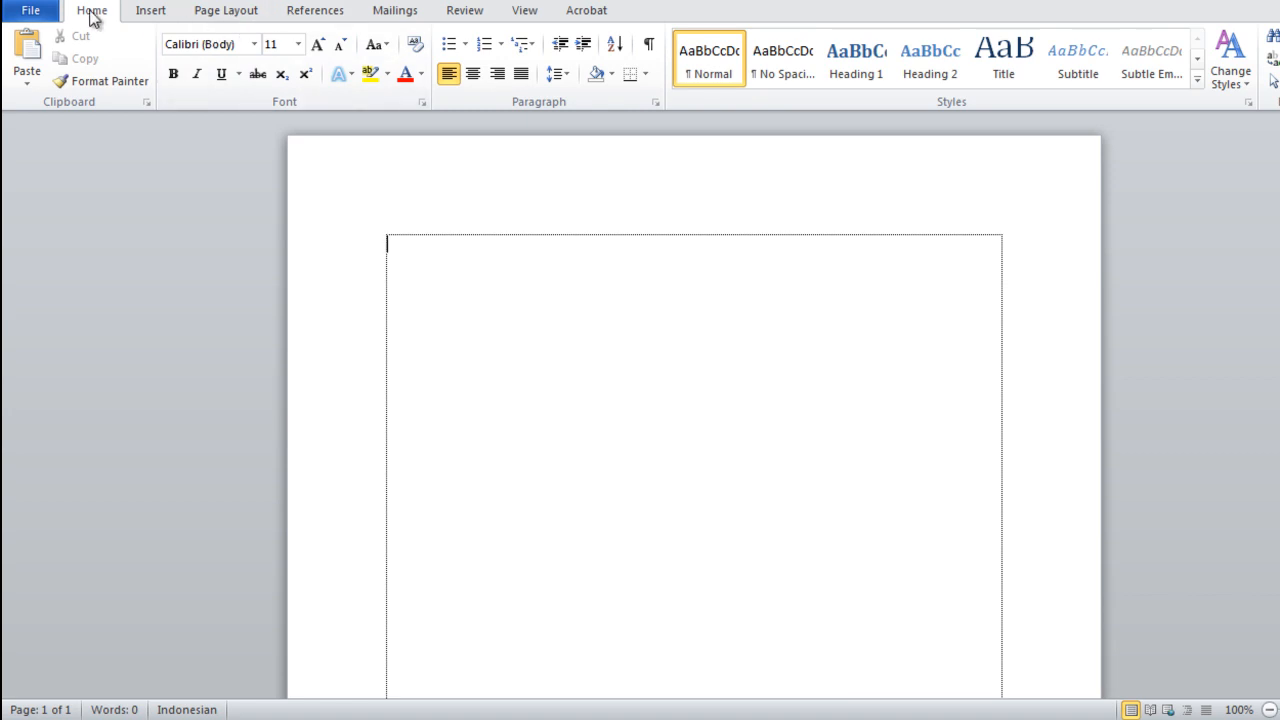
click(252, 22)
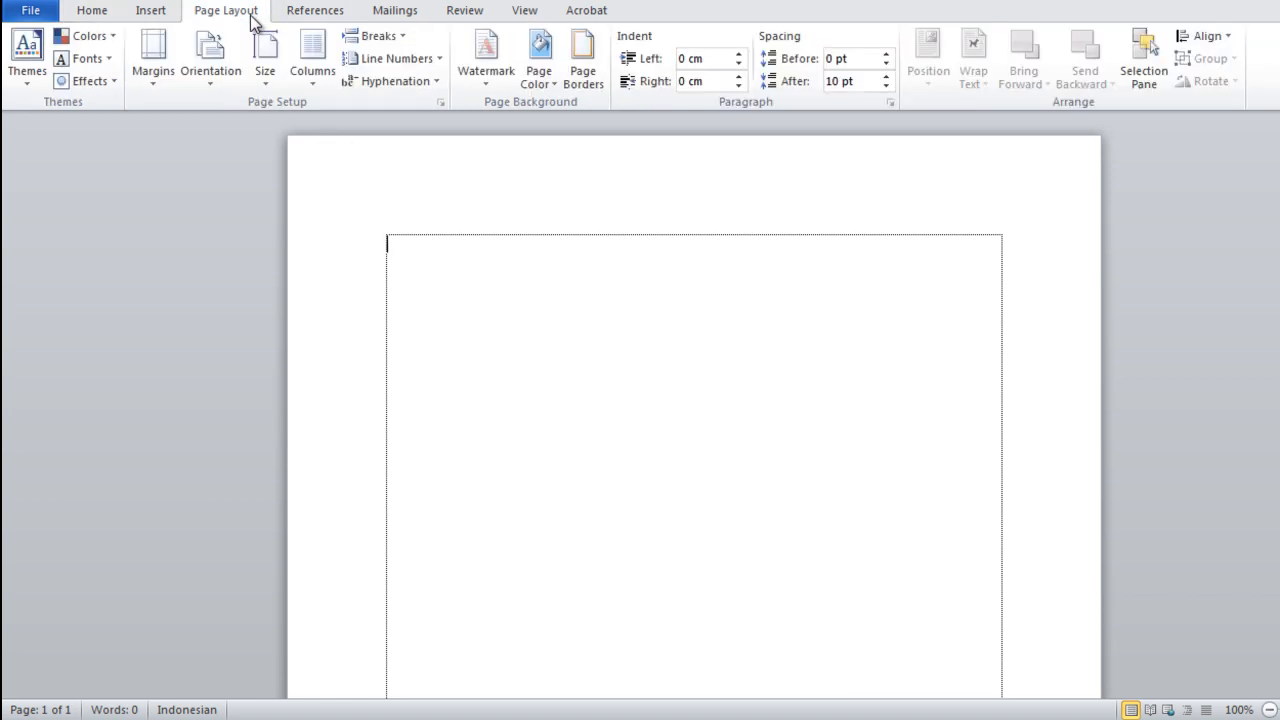
click(274, 83)
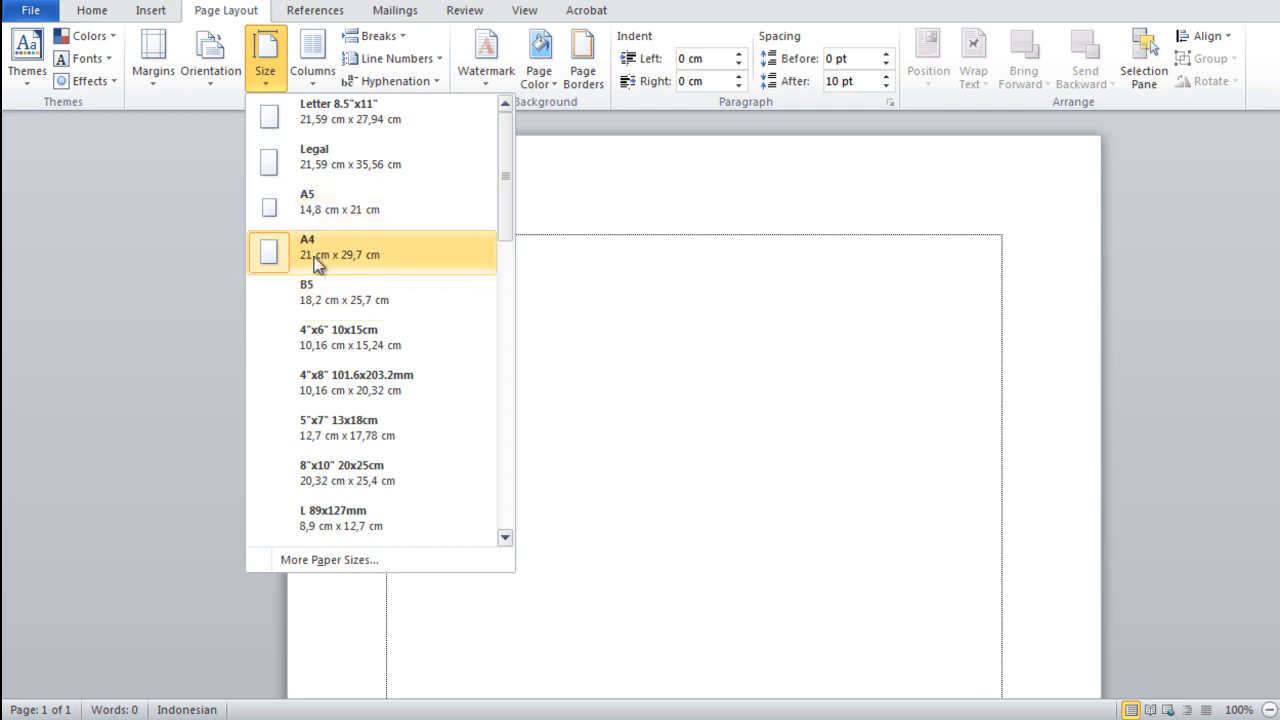
click(614, 272)
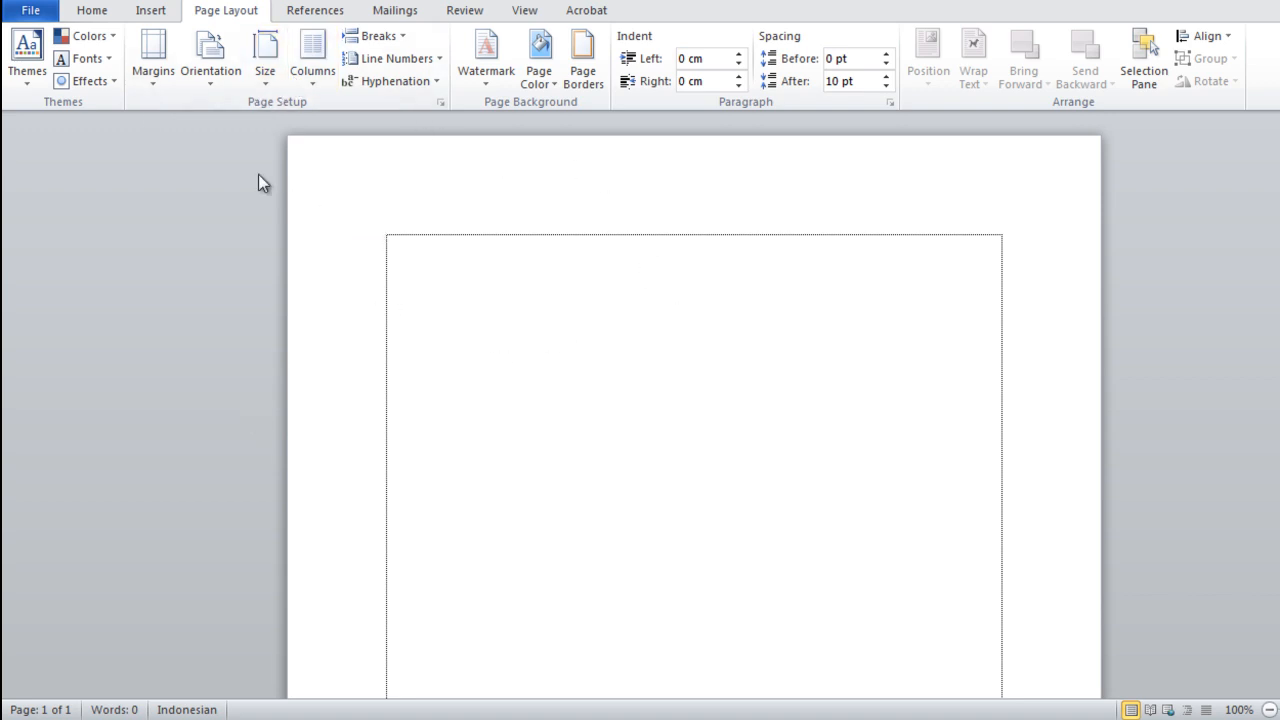
Step: Open the custom margin settings and set the top margin to 3 cm and the left margin to 4 cm
click(158, 89)
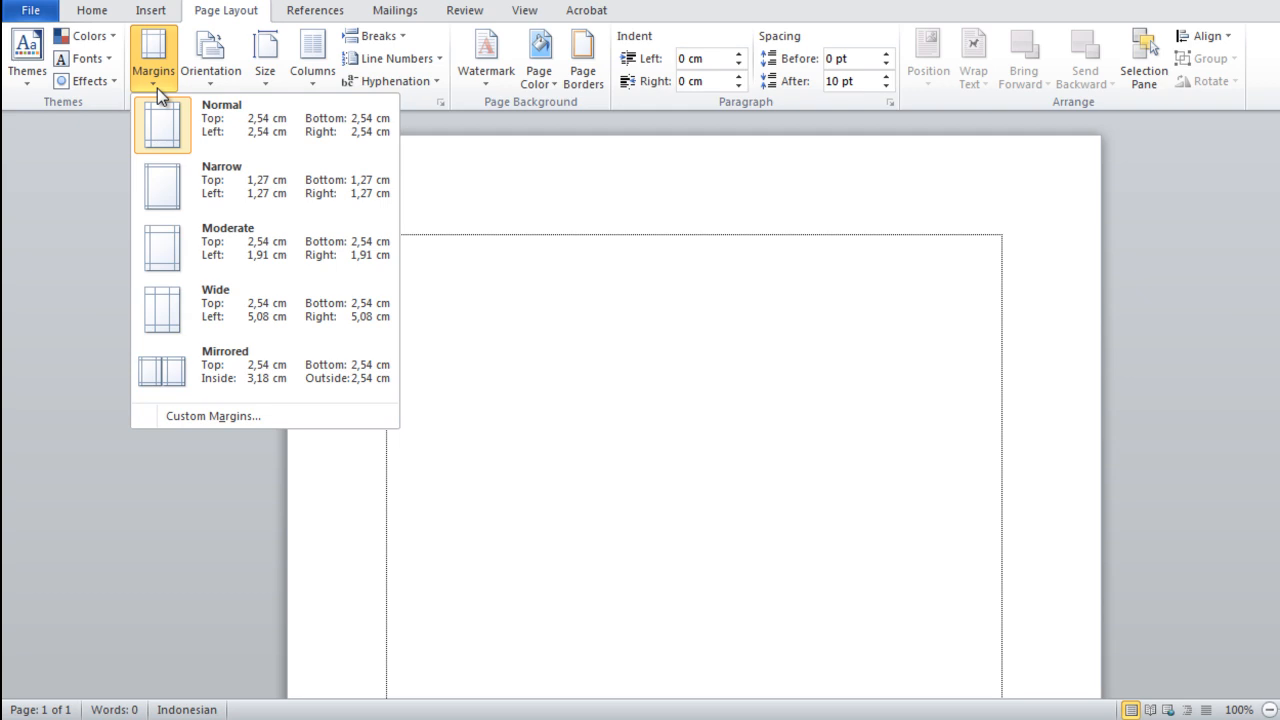
click(283, 422)
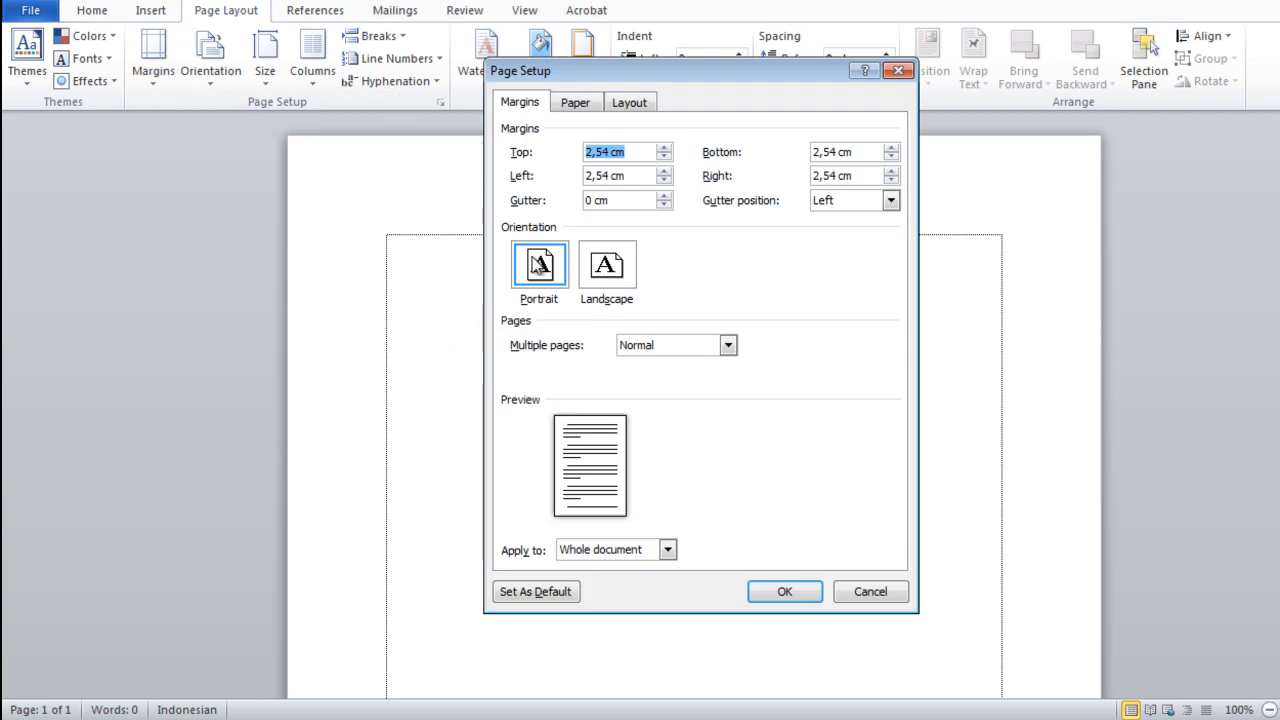
drag(762, 74, 712, 119)
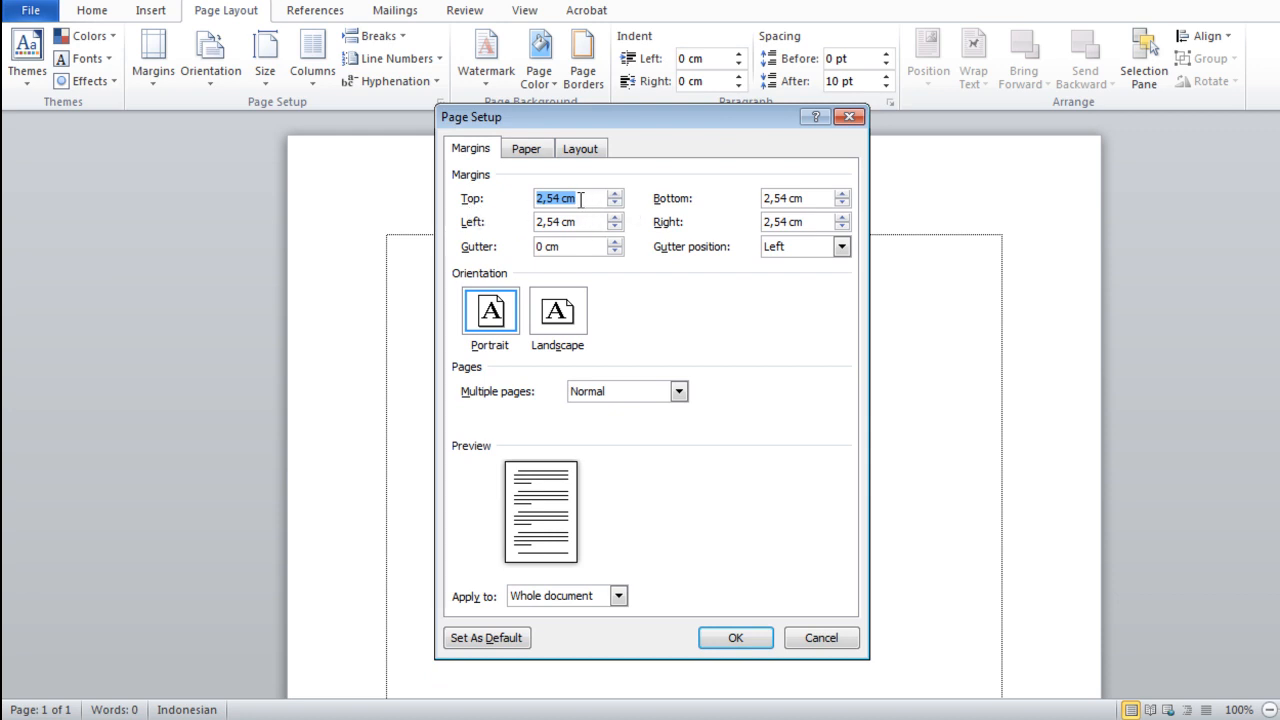
text(3)
key(Tab)
text(4)
Step: Set the bottom and right margins to 3 cm and apply the page setup to the whole document
drag(825, 198, 718, 198)
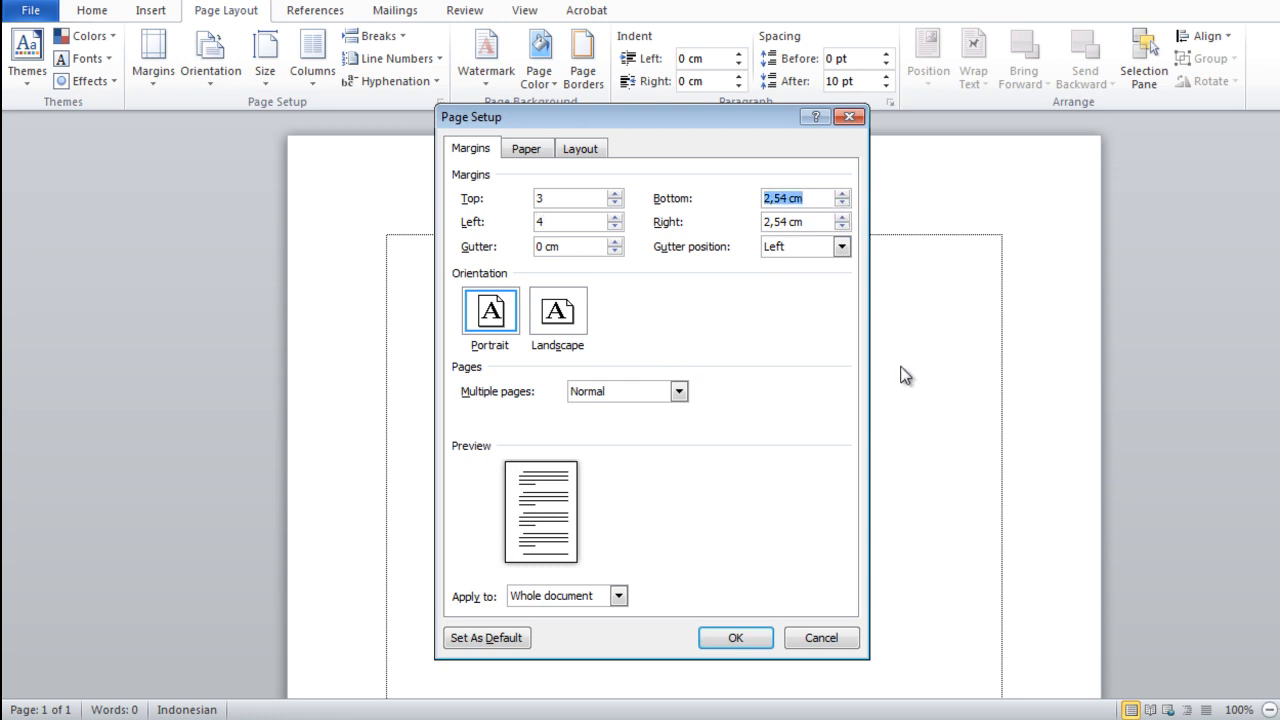
text(3)
drag(810, 222, 731, 228)
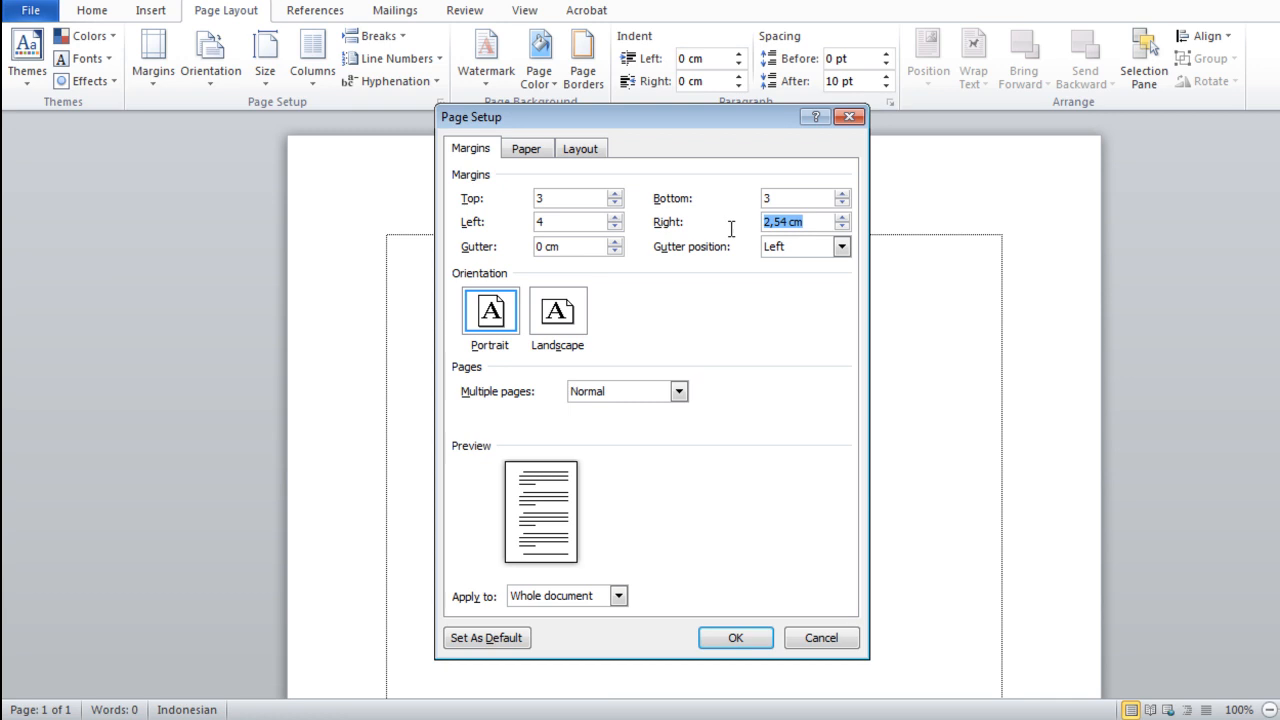
text(3)
double_click(536, 221)
click(568, 199)
click(752, 640)
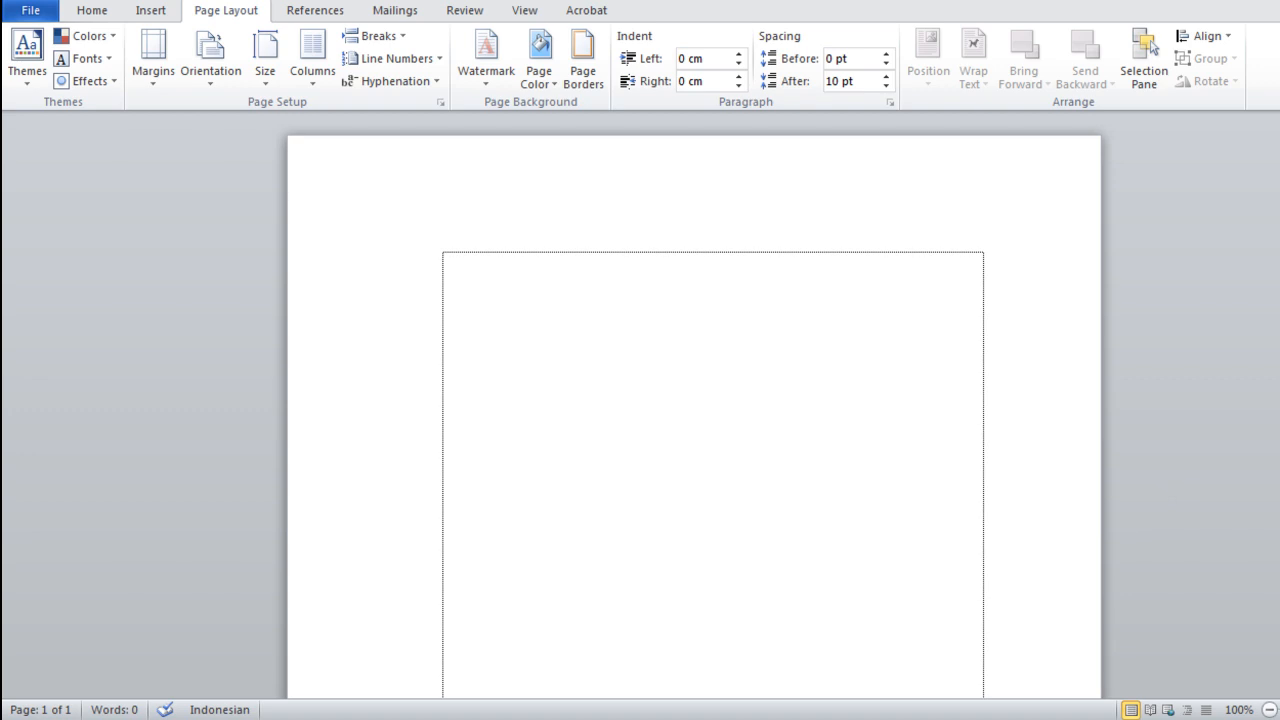
Step: Set the font of the empty document to Times New Roman at size 12
scroll(694, 420, down, 5)
scroll(694, 420, up, 5)
click(98, 14)
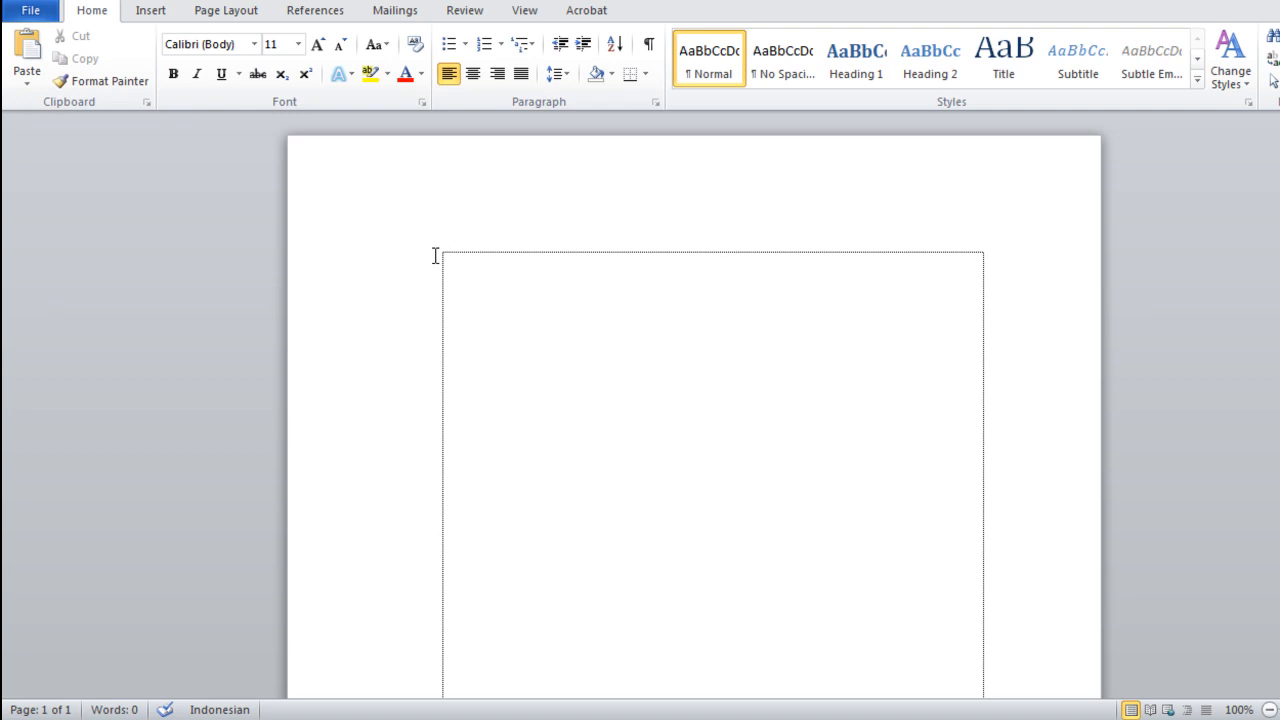
click(255, 46)
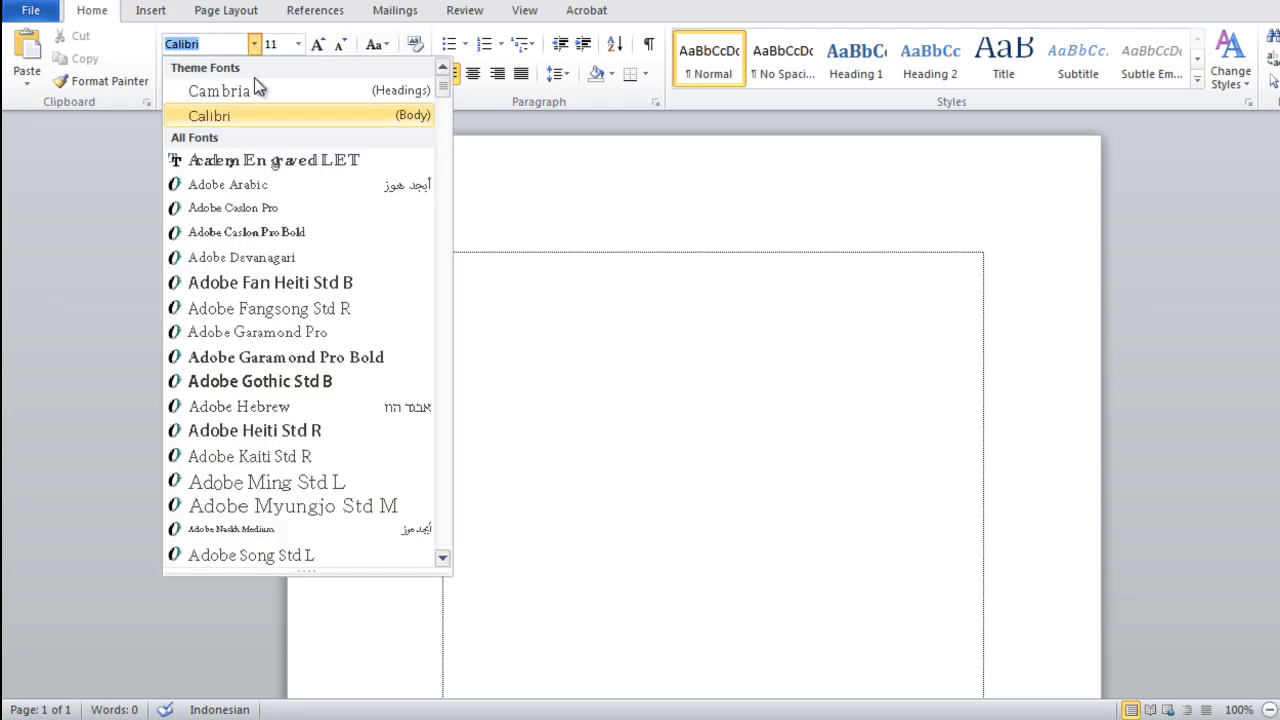
drag(441, 92, 466, 517)
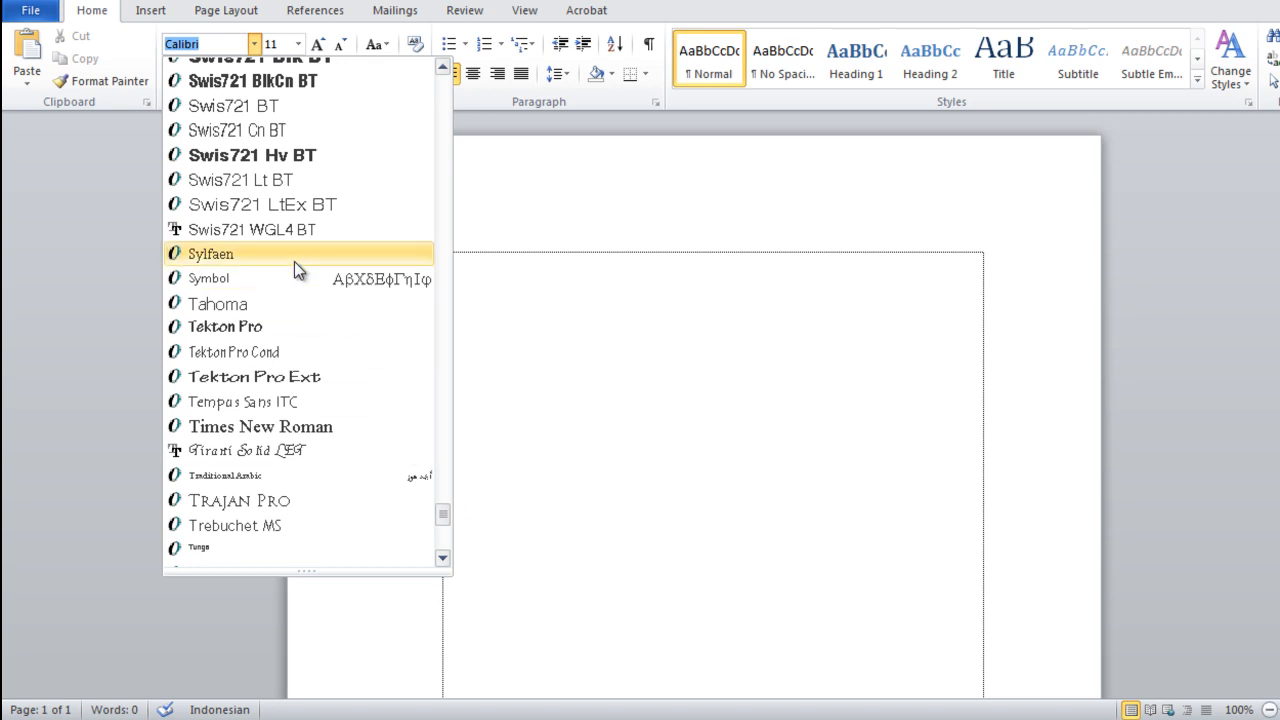
scroll(445, 517, down, 3)
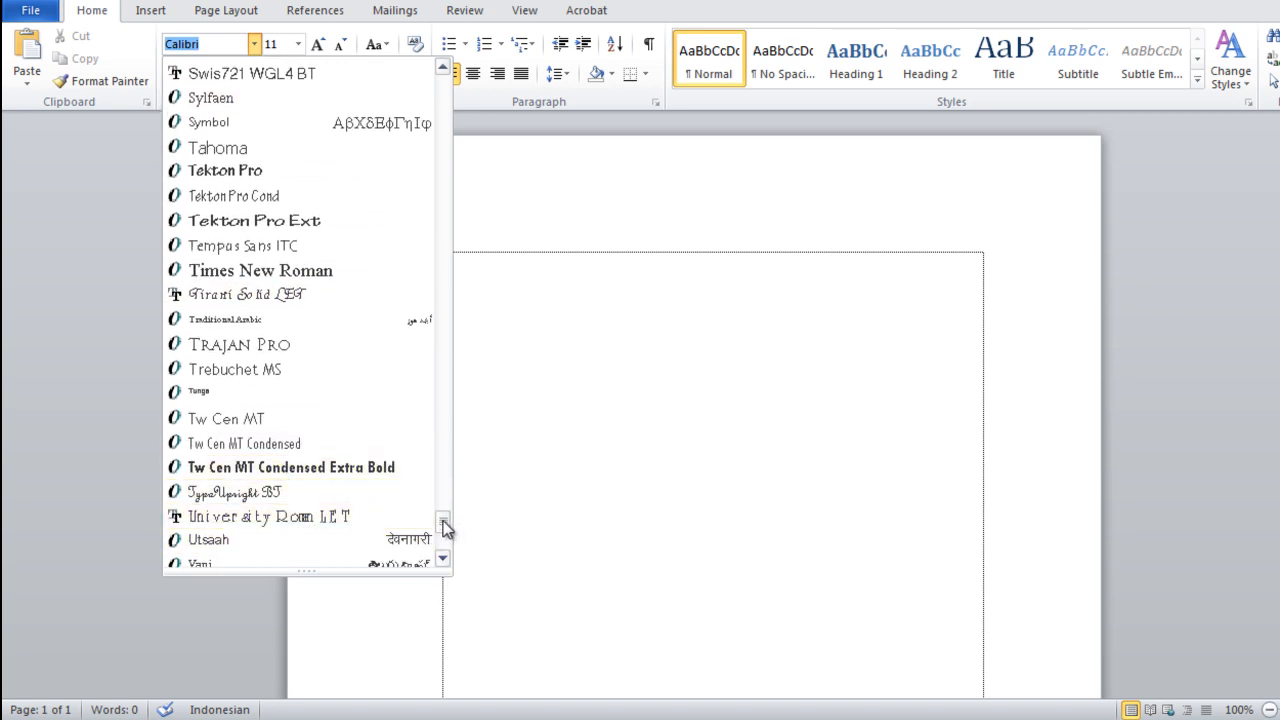
scroll(443, 520, up, 1)
click(310, 293)
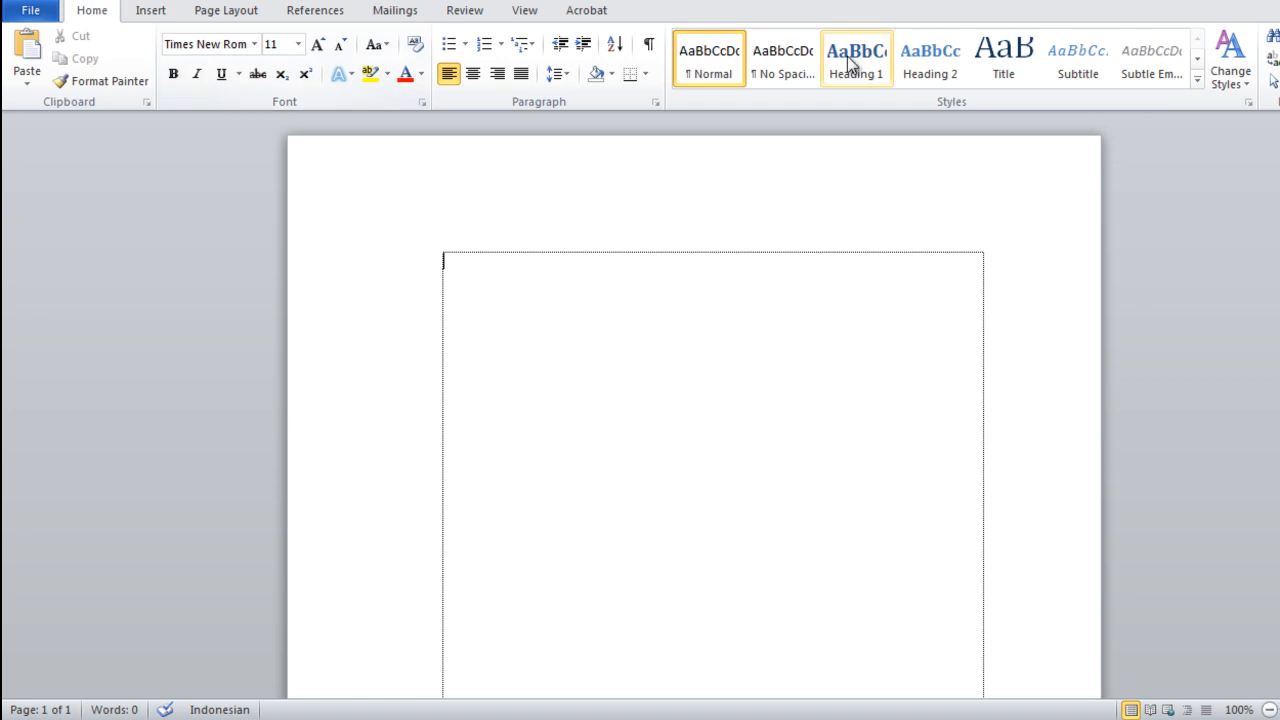
click(299, 45)
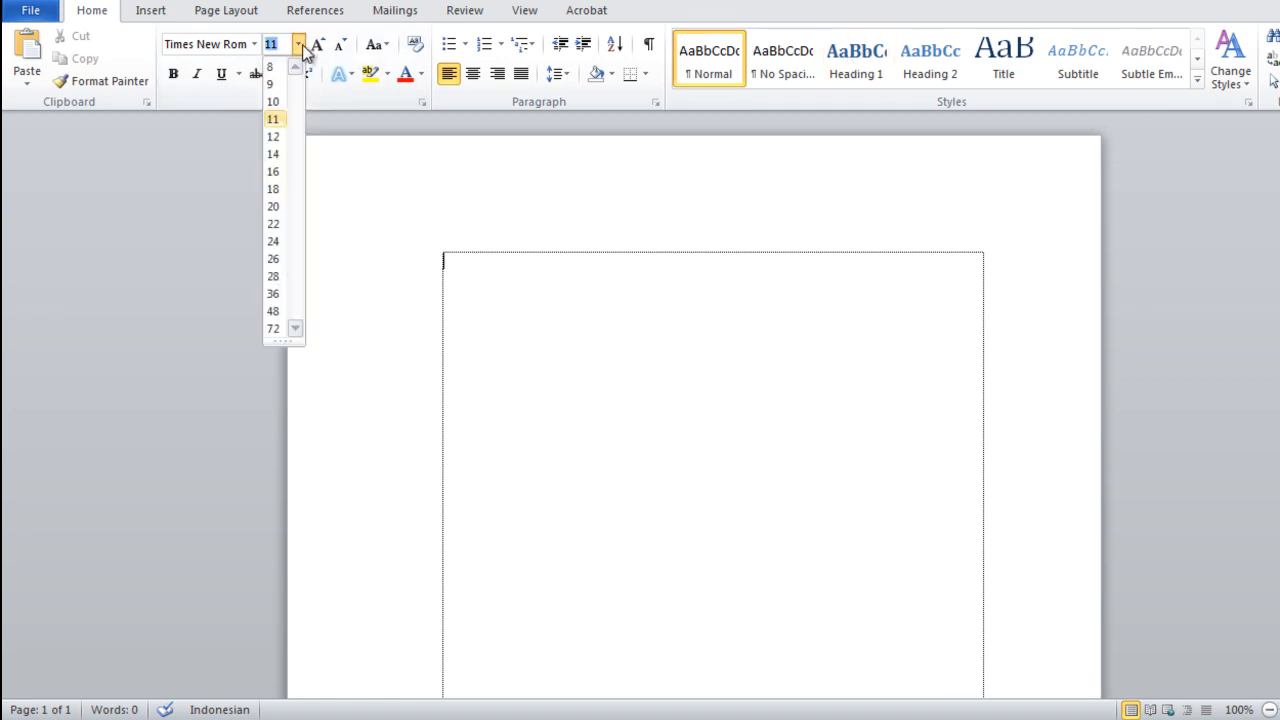
click(277, 138)
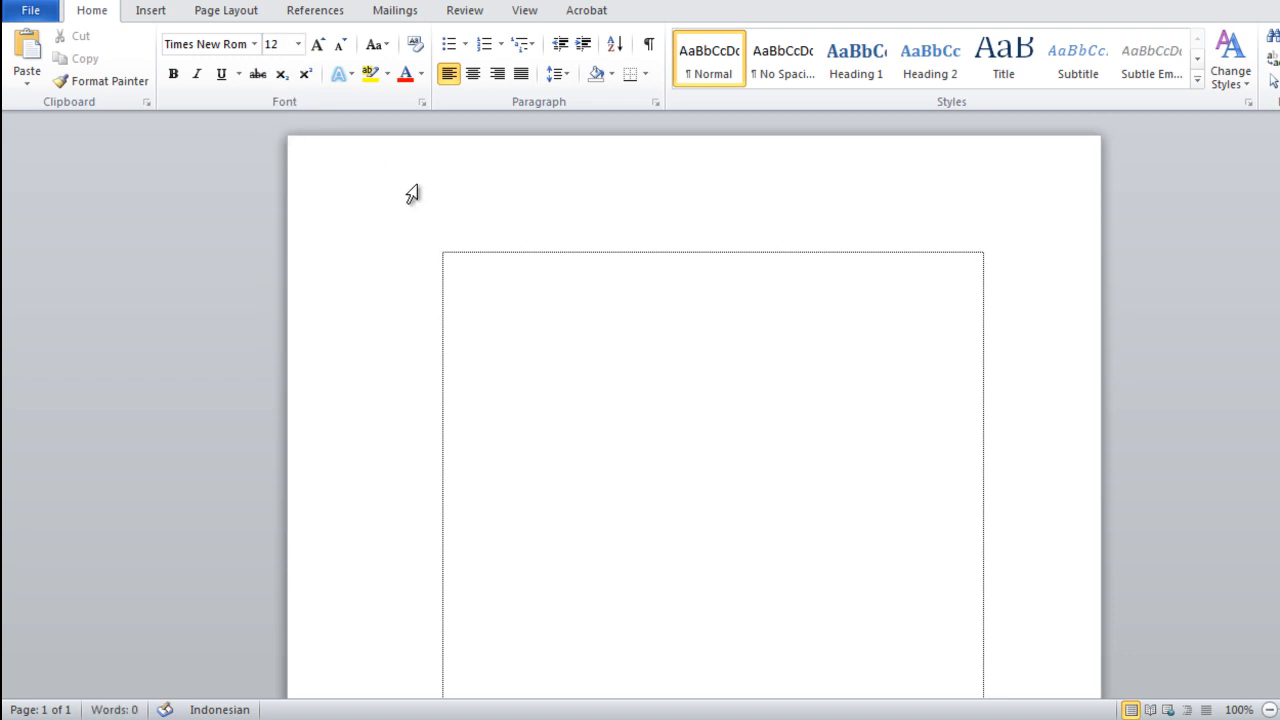
Step: Justify the paragraph and set its line spacing to 1,5
click(520, 76)
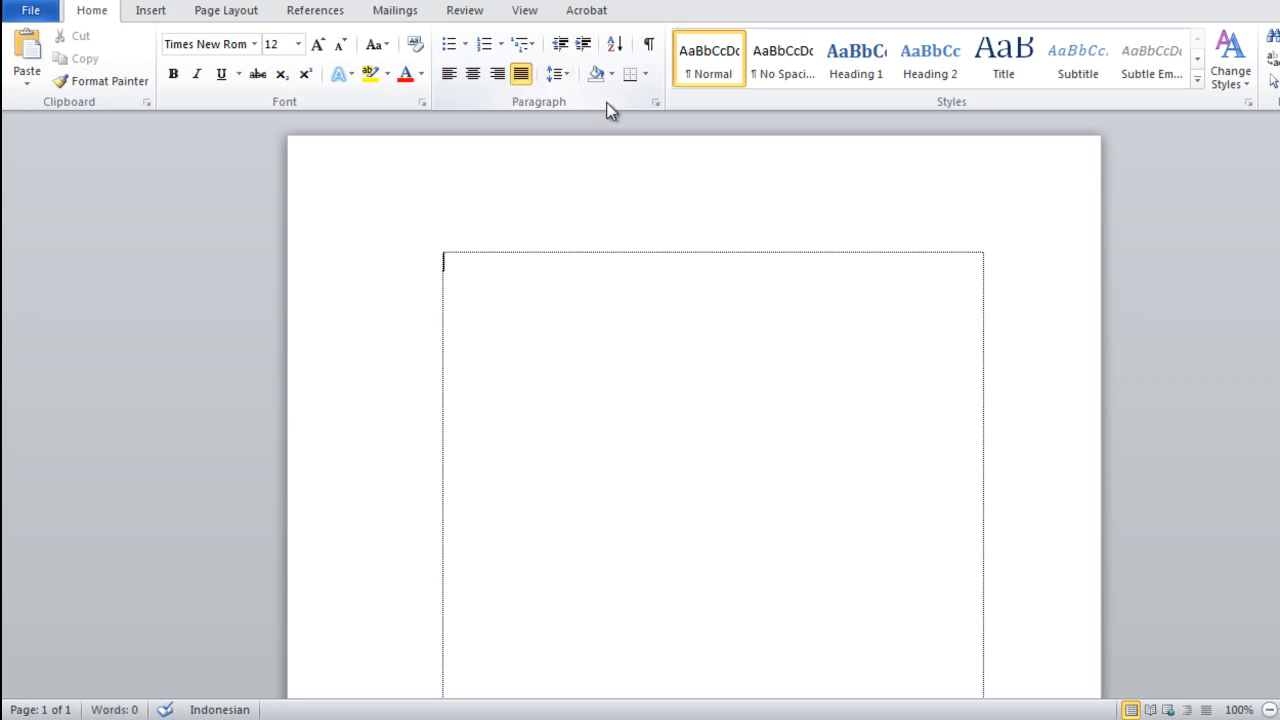
click(558, 76)
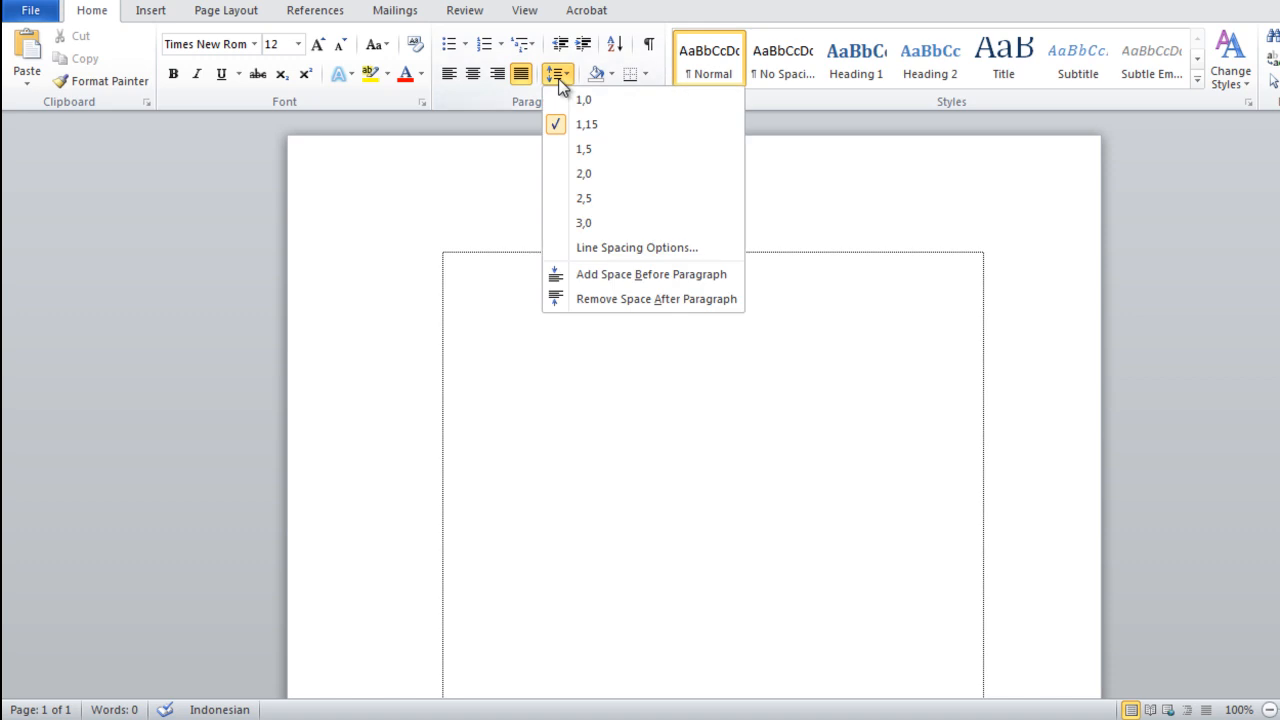
click(554, 151)
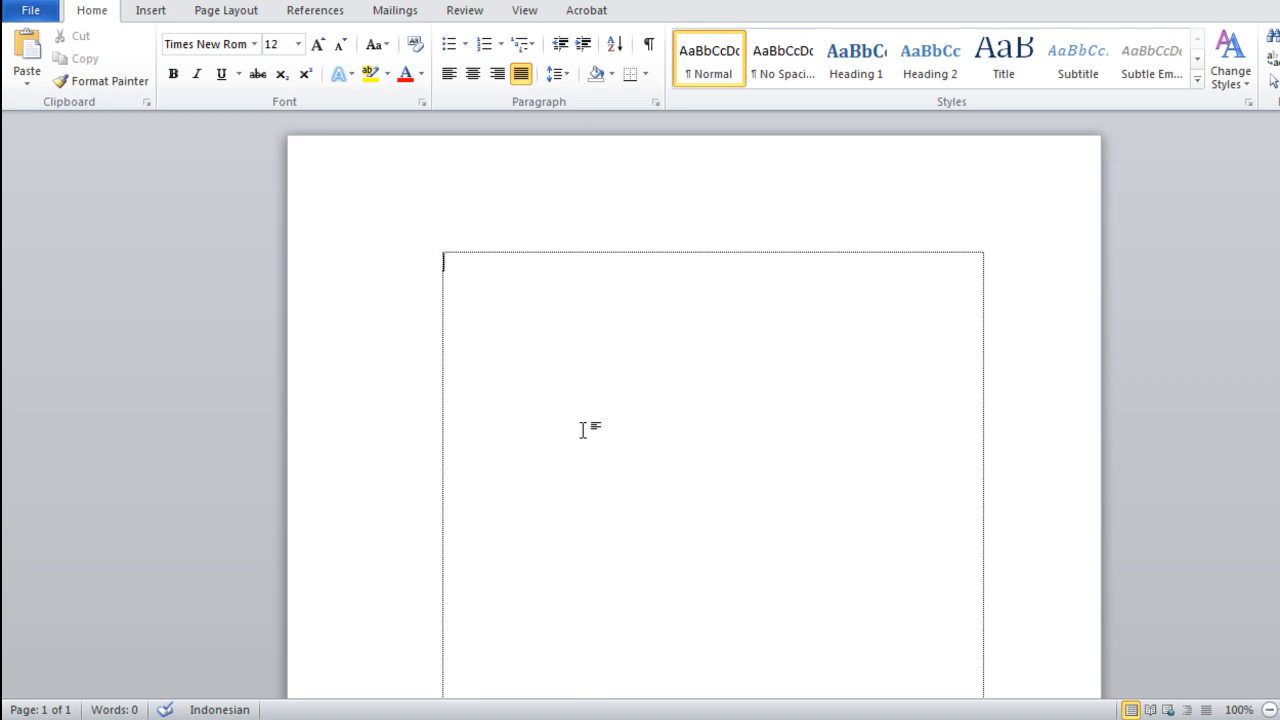
key(alt+Tab)
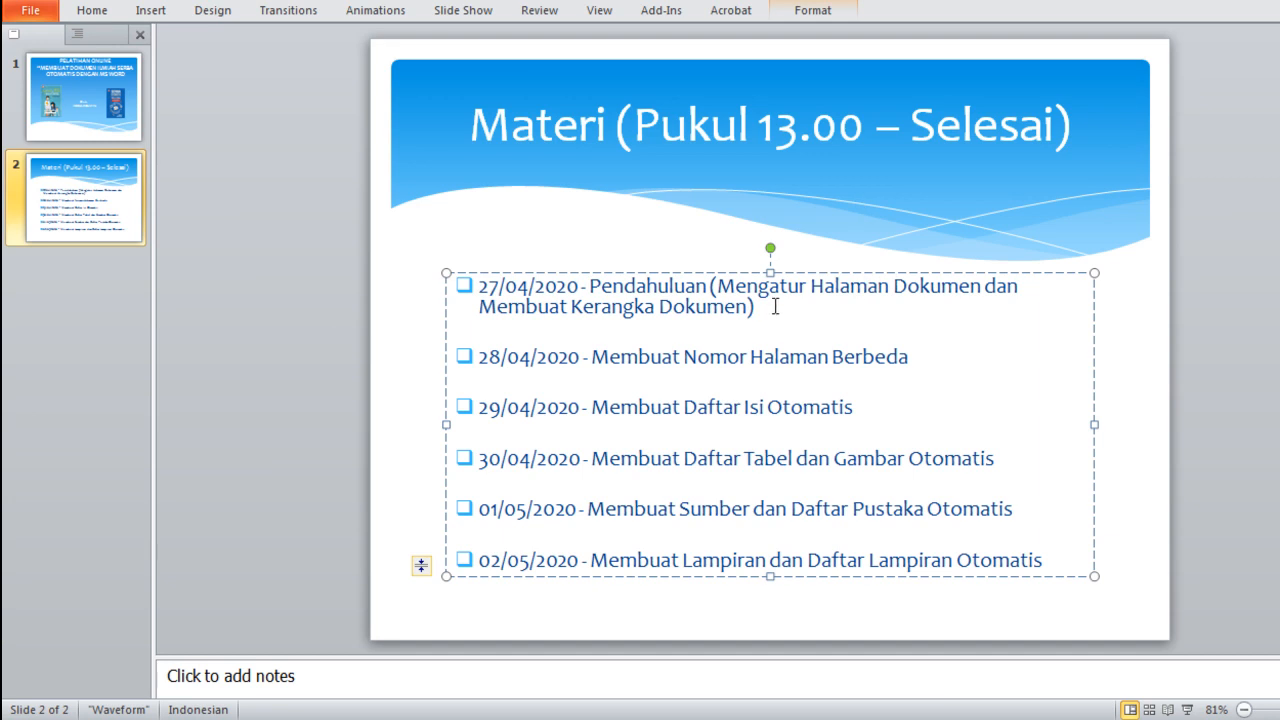
drag(733, 287, 935, 281)
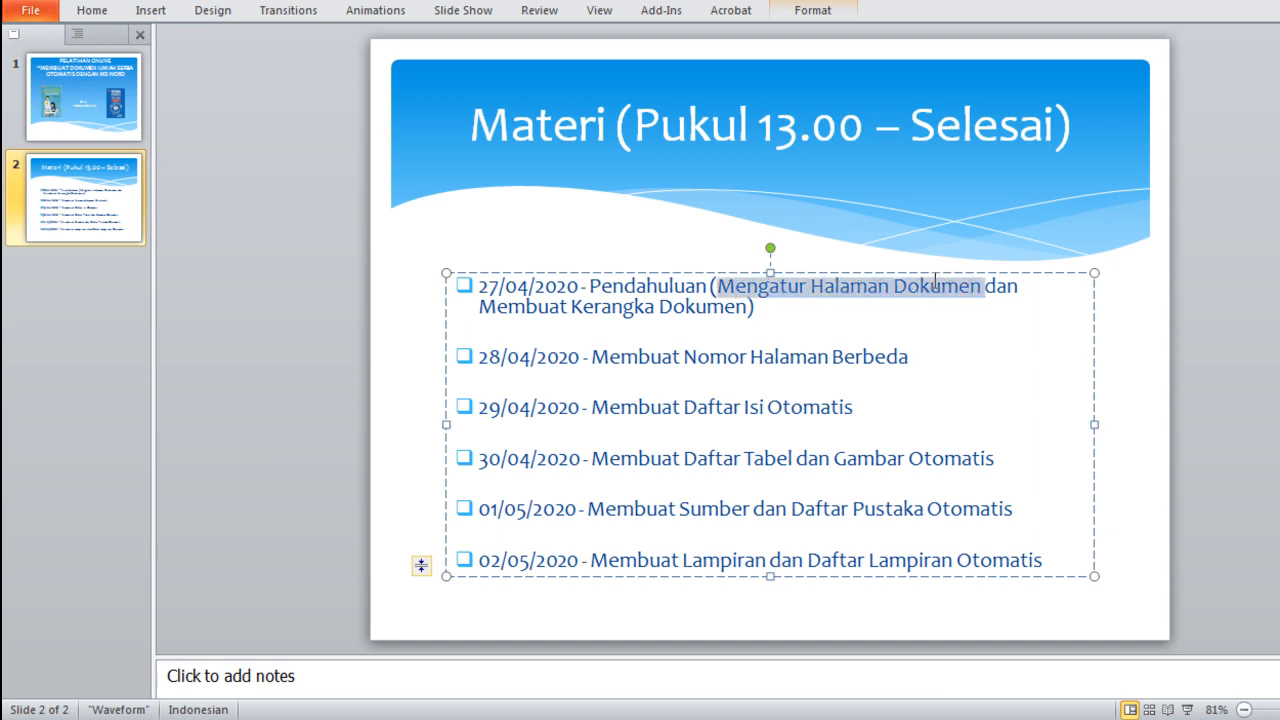
drag(478, 312, 674, 316)
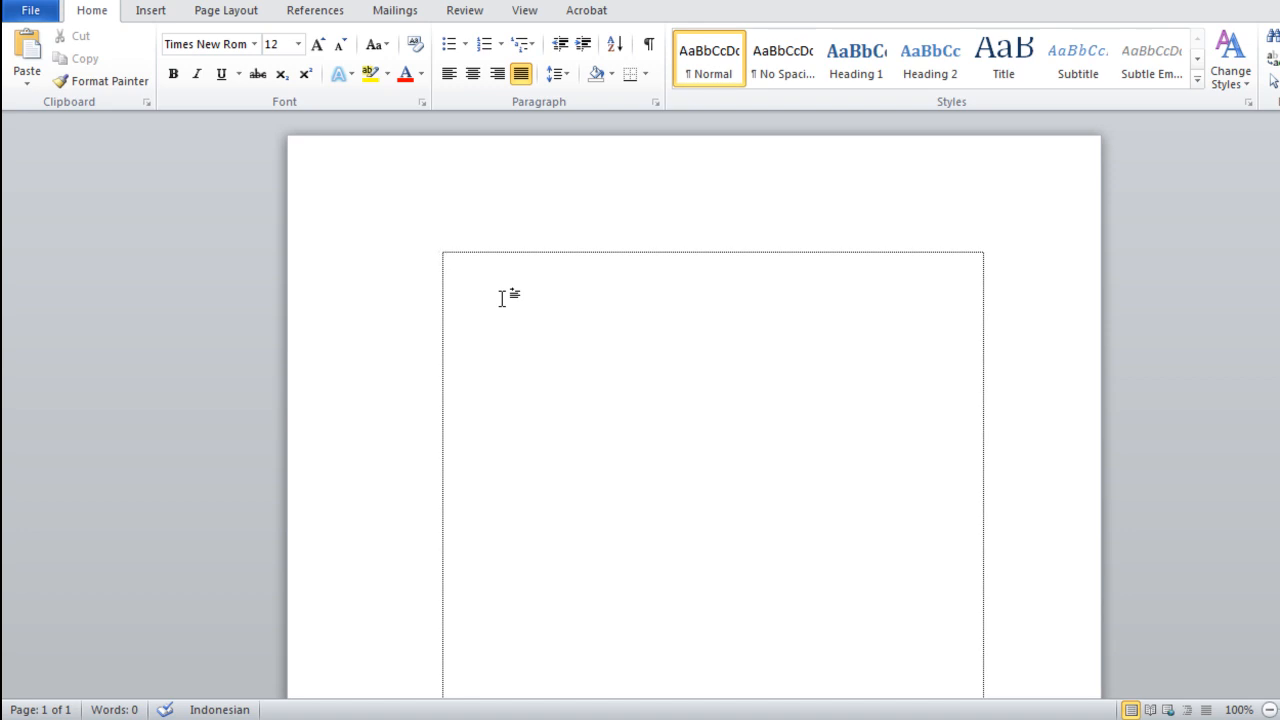
Step: Start the document outline with the separate lines HALAMAN JUDUL, HALAMAN PENGESAHAN and KATA PENGANTAR
text(HALAMAN )
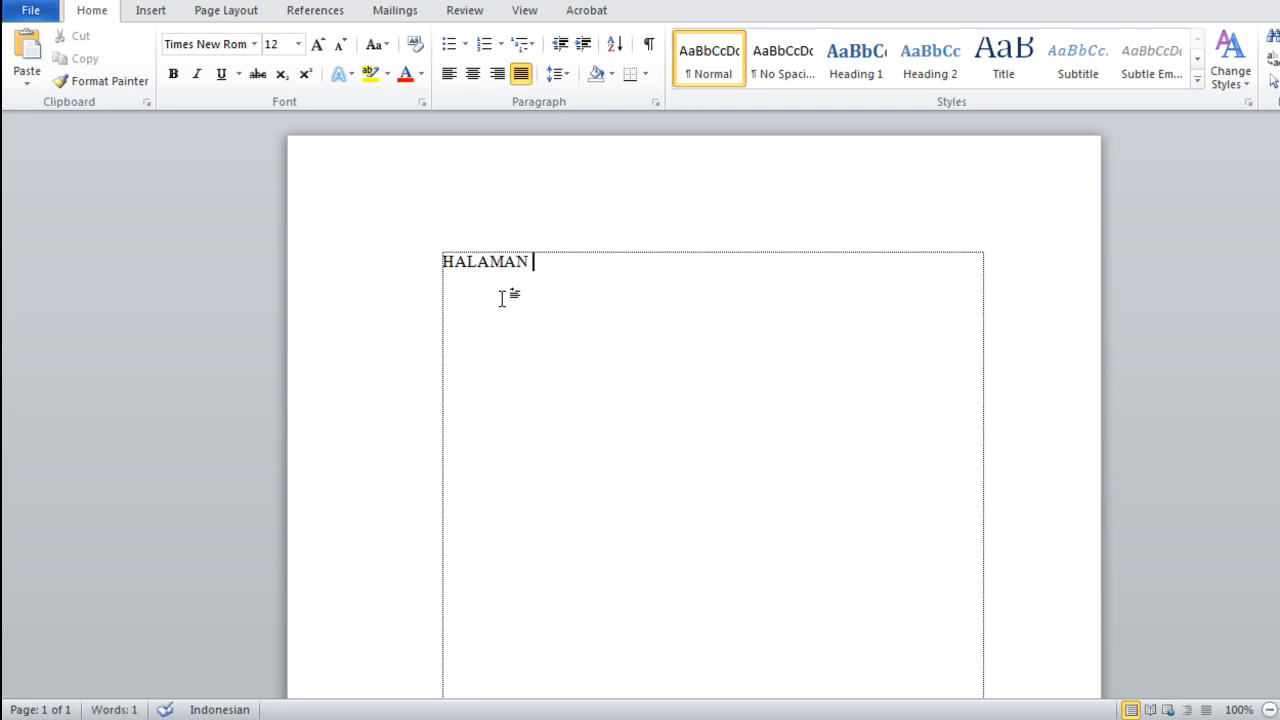
text(JUDUL)
key(Return)
text(HALAMAN PENGESAHAN)
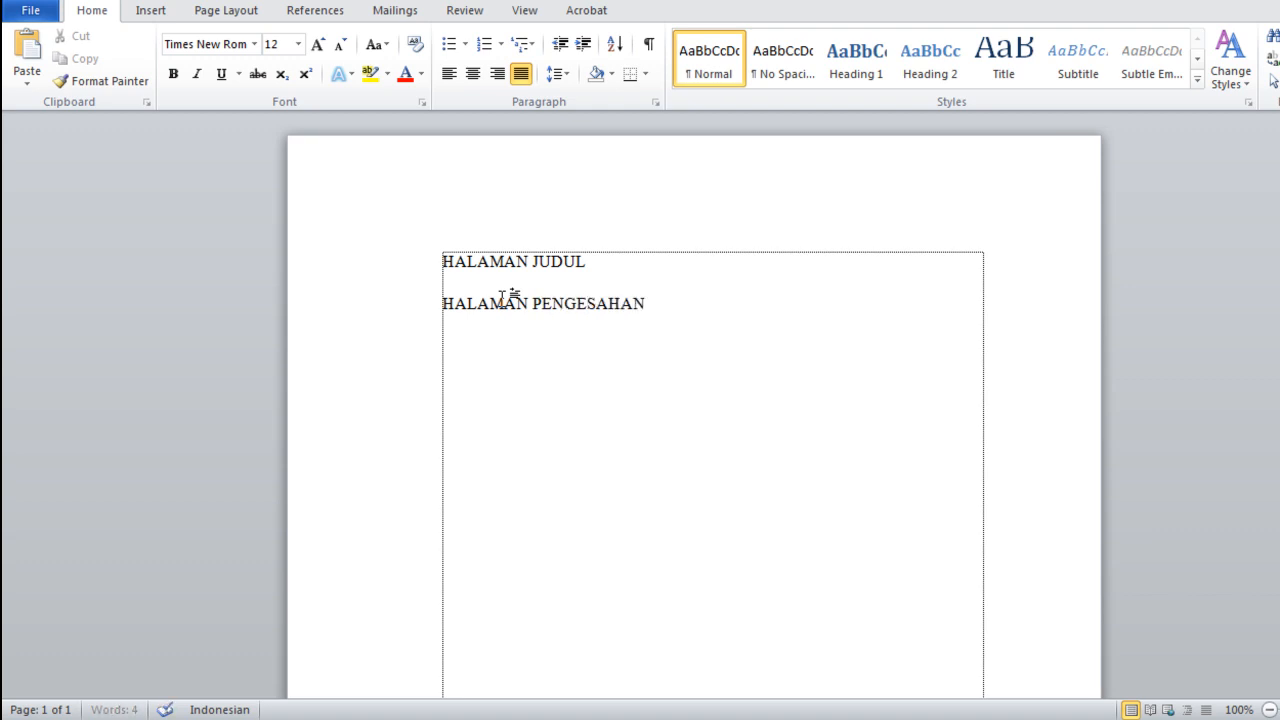
key(Return)
text(KATA PENGANTAR)
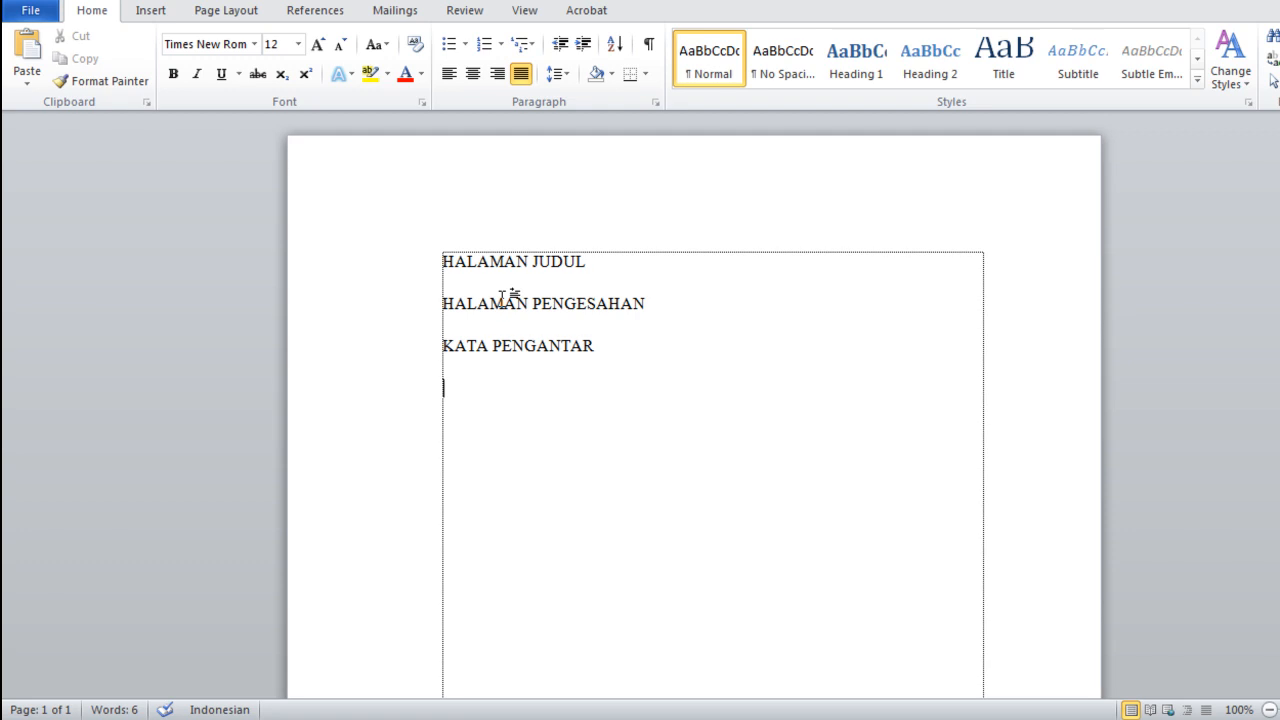
Step: Continue the outline with the separate lines DAFTAR ISI, DAFTAR TABEL, DAFTAR GAMBAR and DAFTAR LAMPIRAN
text(DAFTAR ISI)
key(Return)
text(DAFTAR TABEL)
key(Return)
text(DAFTAR GA)
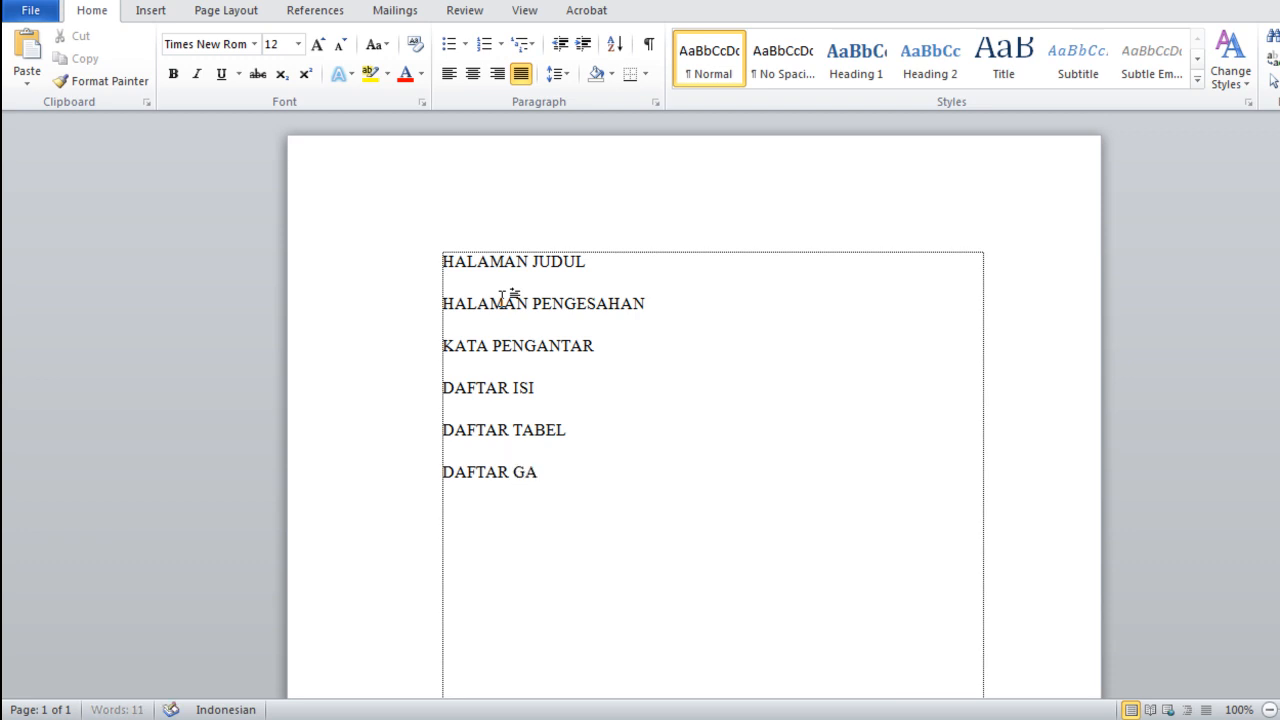
text(MBAR)
key(Return)
text(DAF)
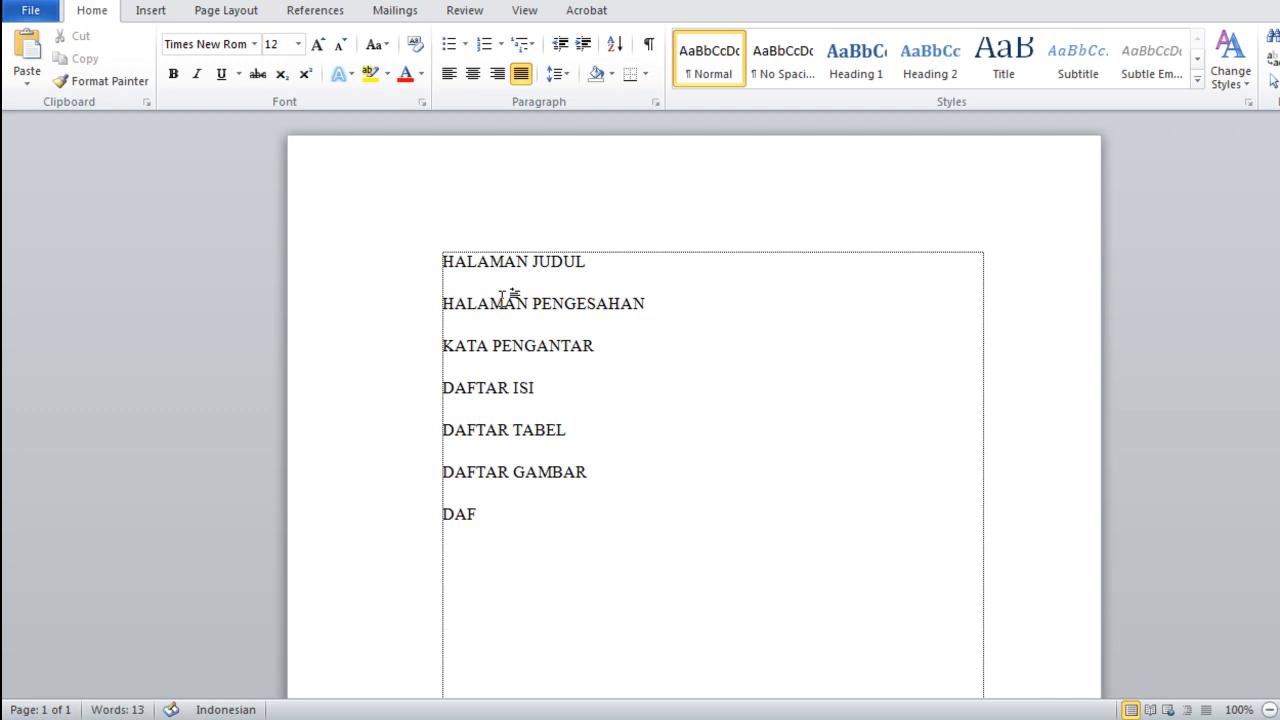
text(TAR LAMPIRAN)
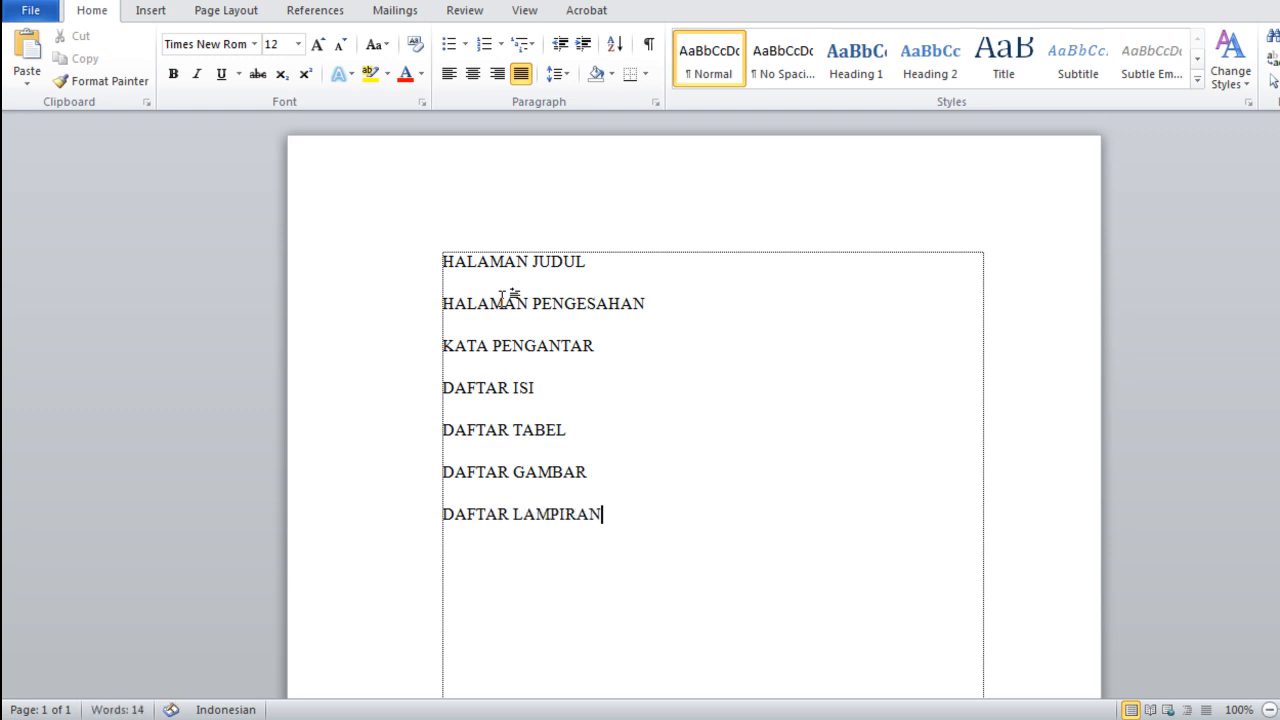
key(Return)
Step: Add the chapter title lines BAB I PENDAHULUAN and BAB II TINJAUAN PUSTAKAN below DAFTAR LAMPIRAN
text(BAB I )
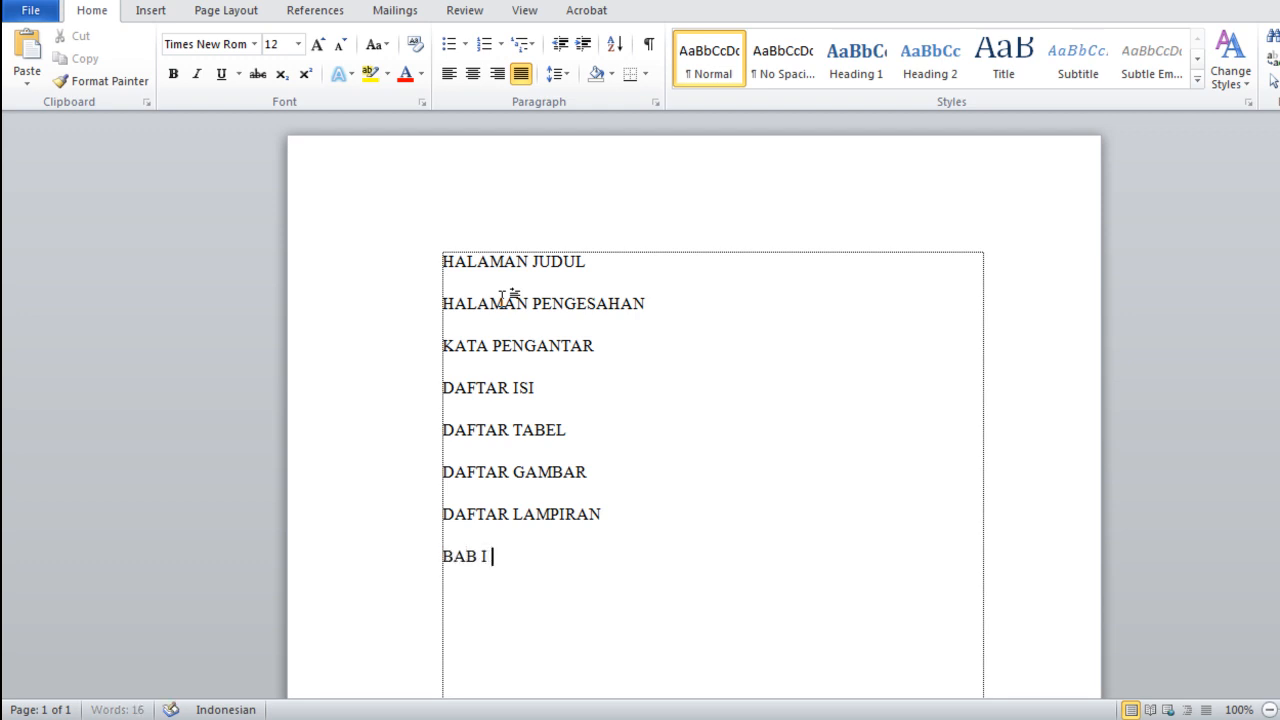
text(PENDAHULUAN )
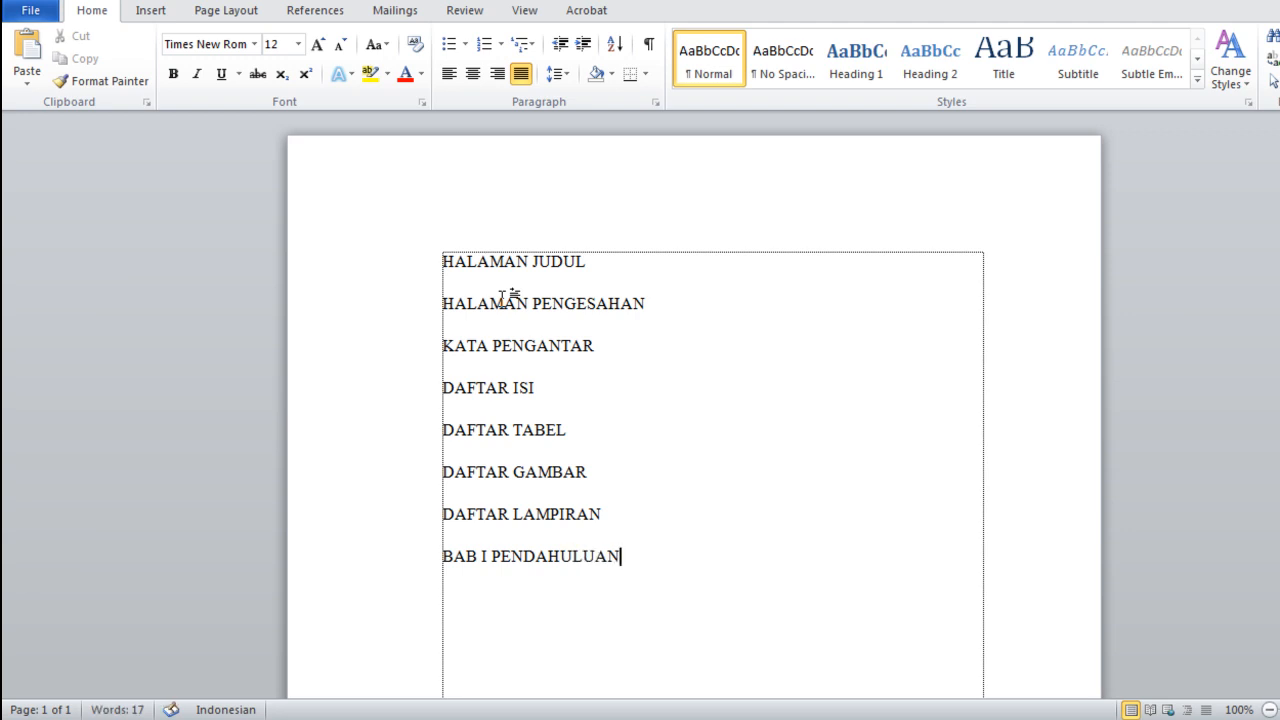
text(BAB II TINJA)
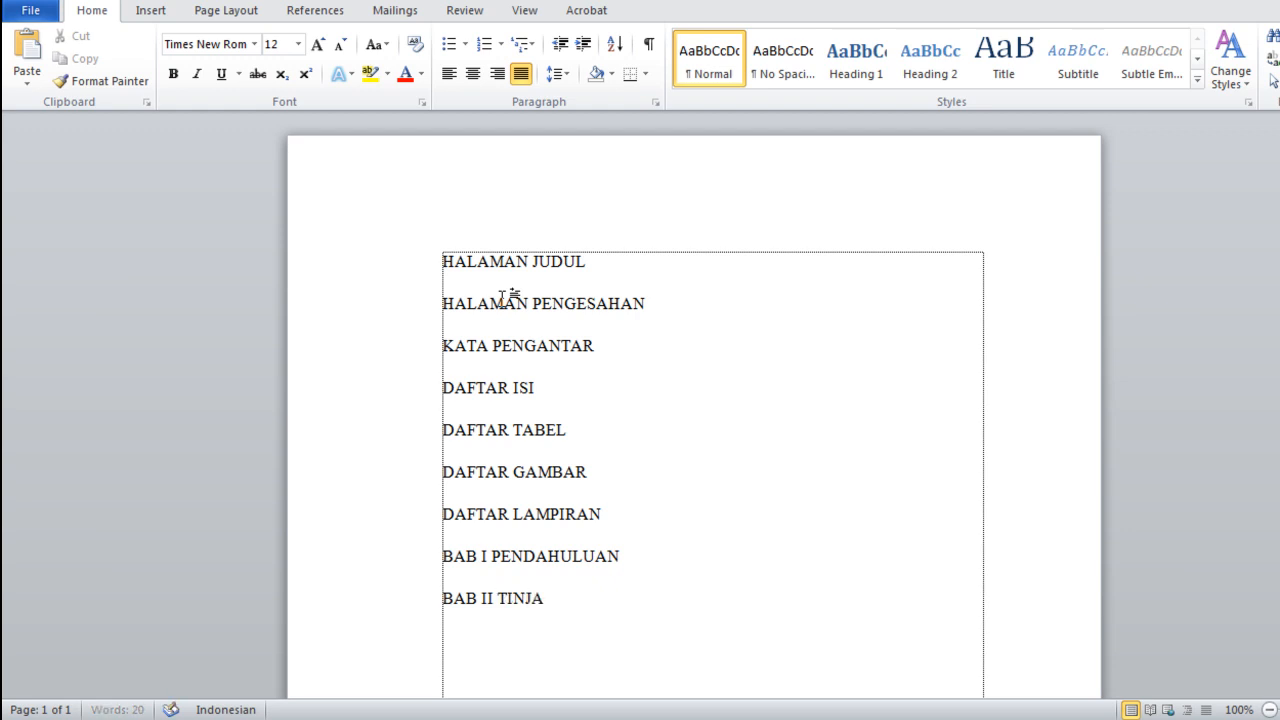
text(UAN PUSTAKAN)
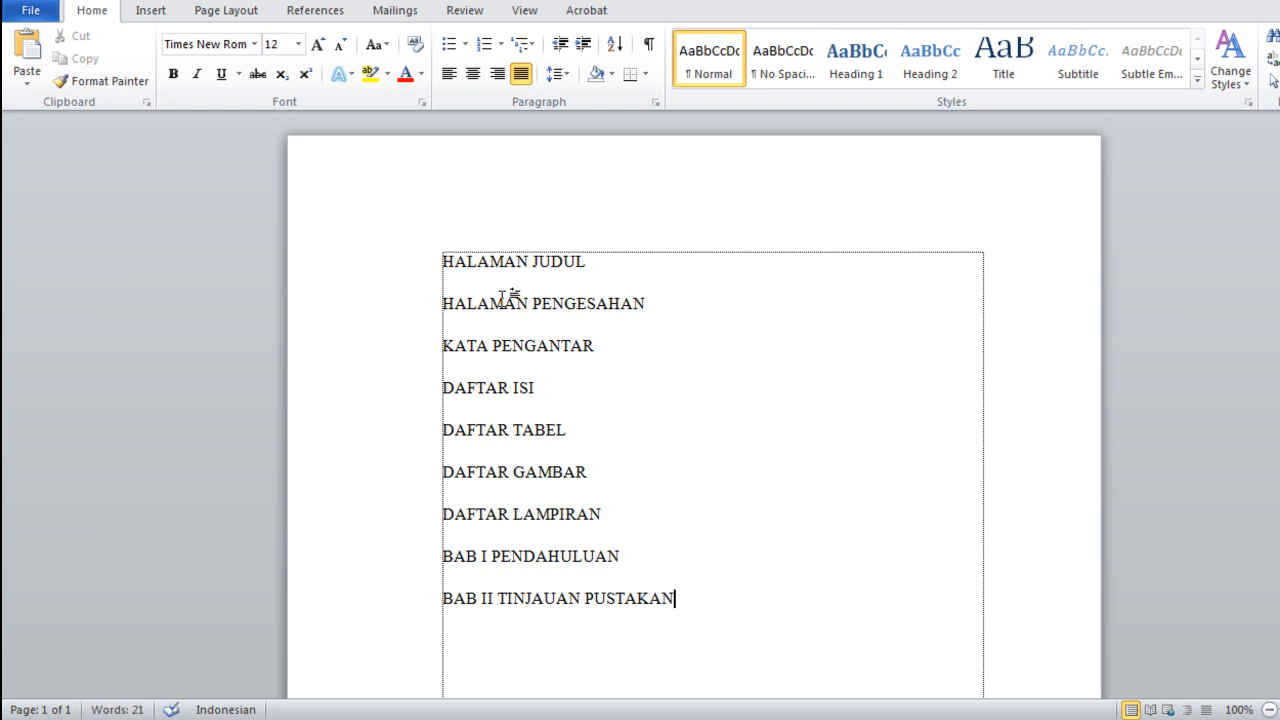
key(Return)
Step: Add the chapter title lines BAB III METODE PENELITIAN and BAB IV PEMBAHASAN below BAB II
text(BAB III)
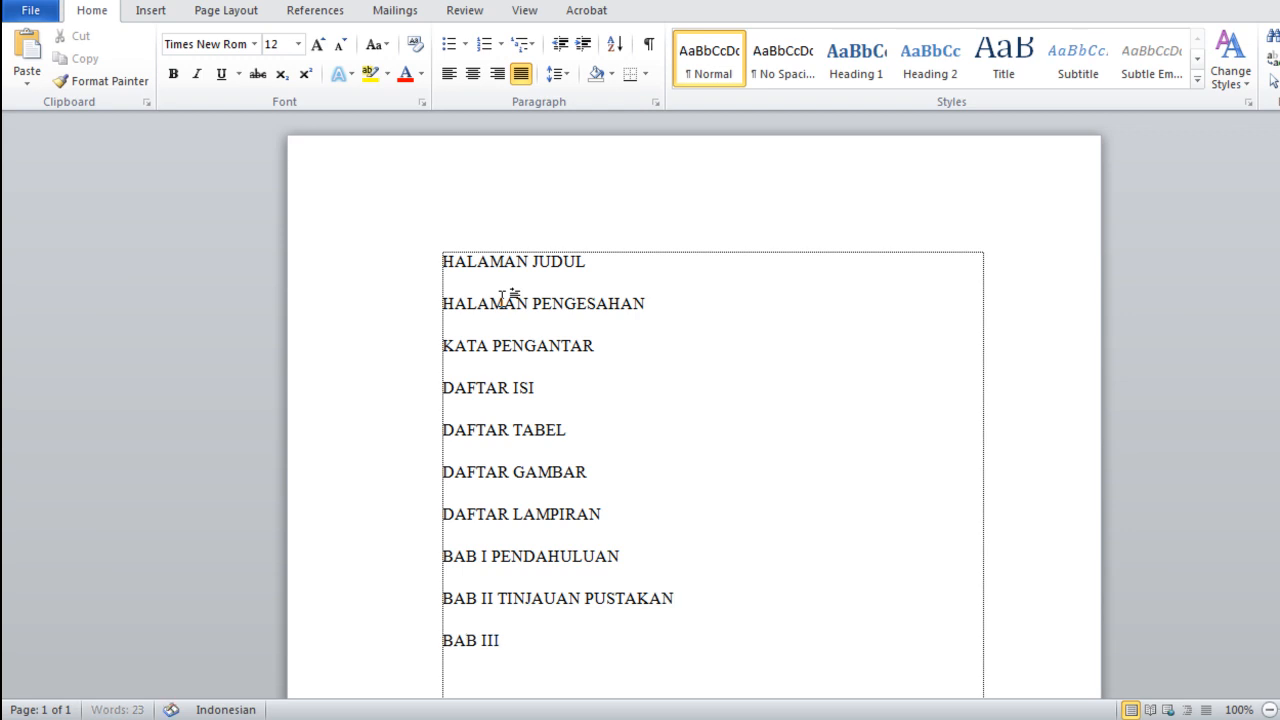
text( METODELO)
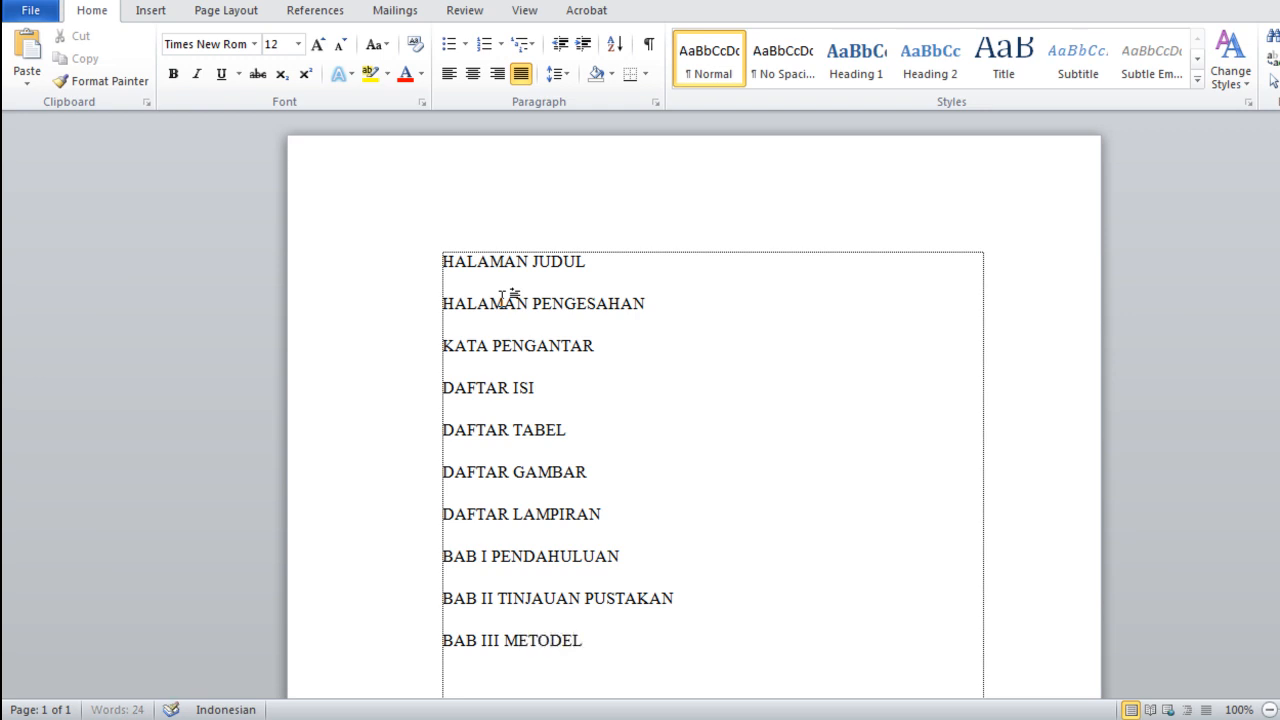
key(BackSpace)
key(BackSpace)
text(NELITIAN )
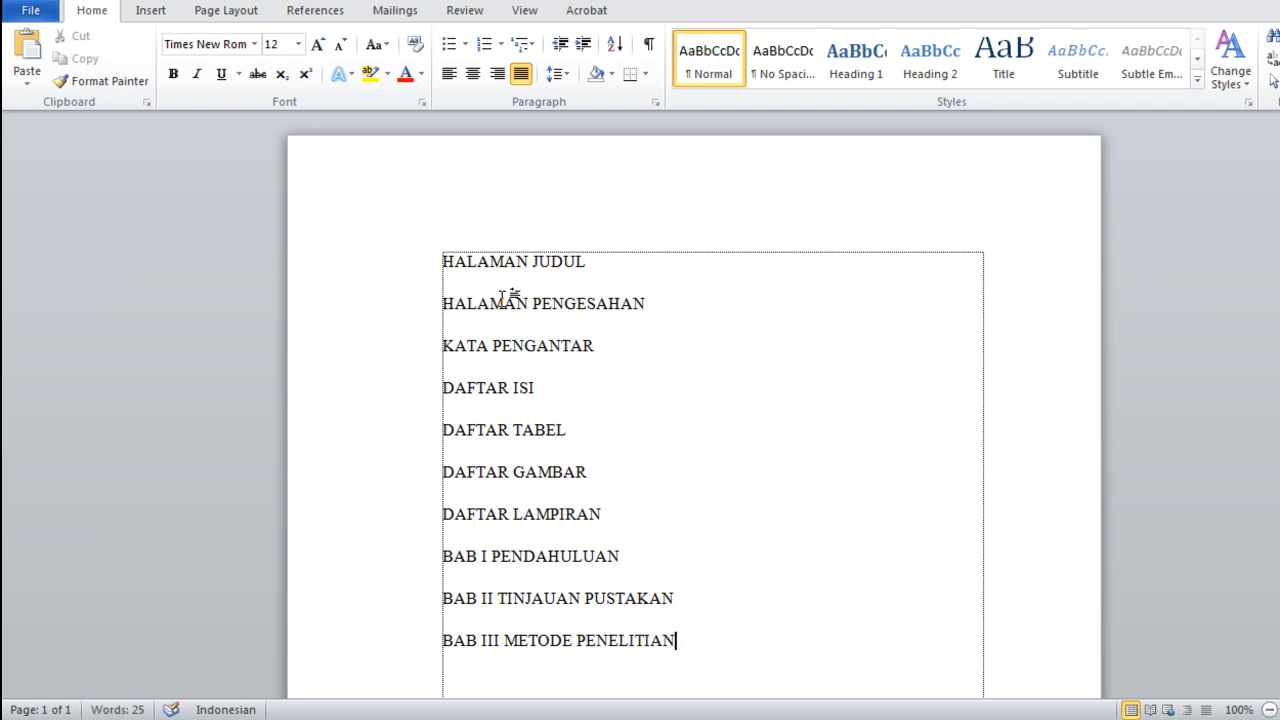
text(BAB IV PEMBAHA)
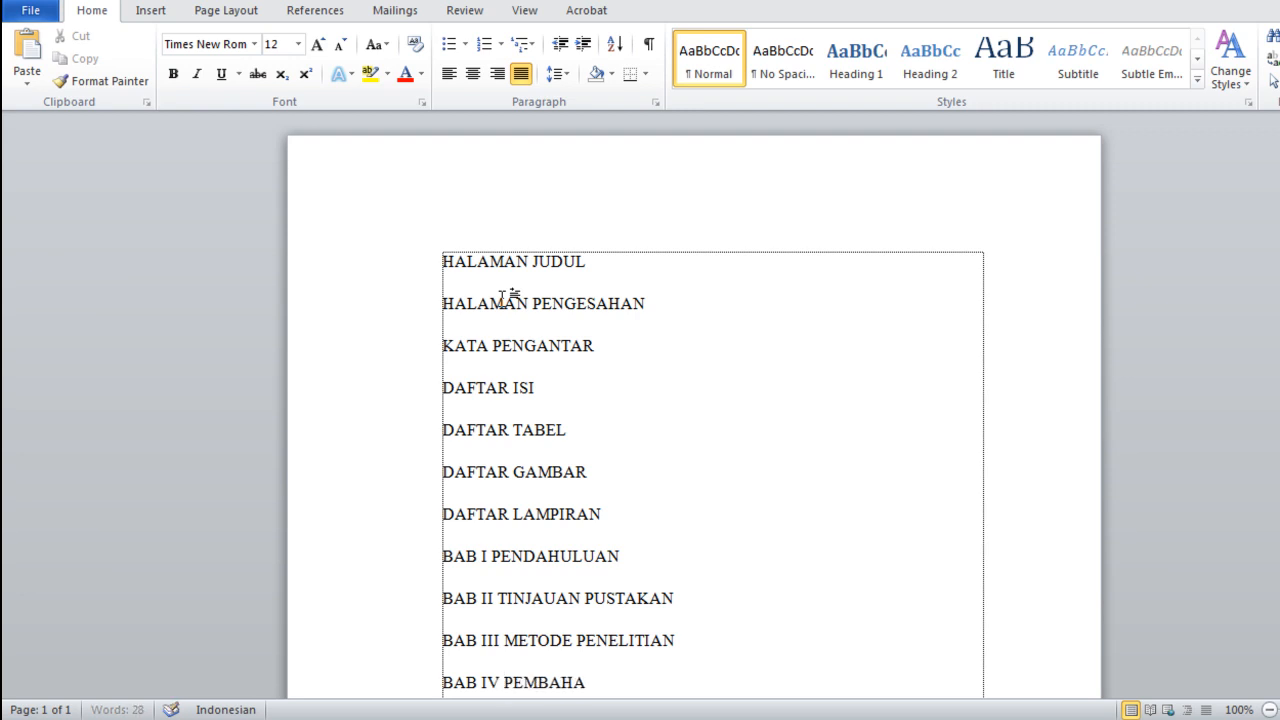
text(SAN)
key(Return)
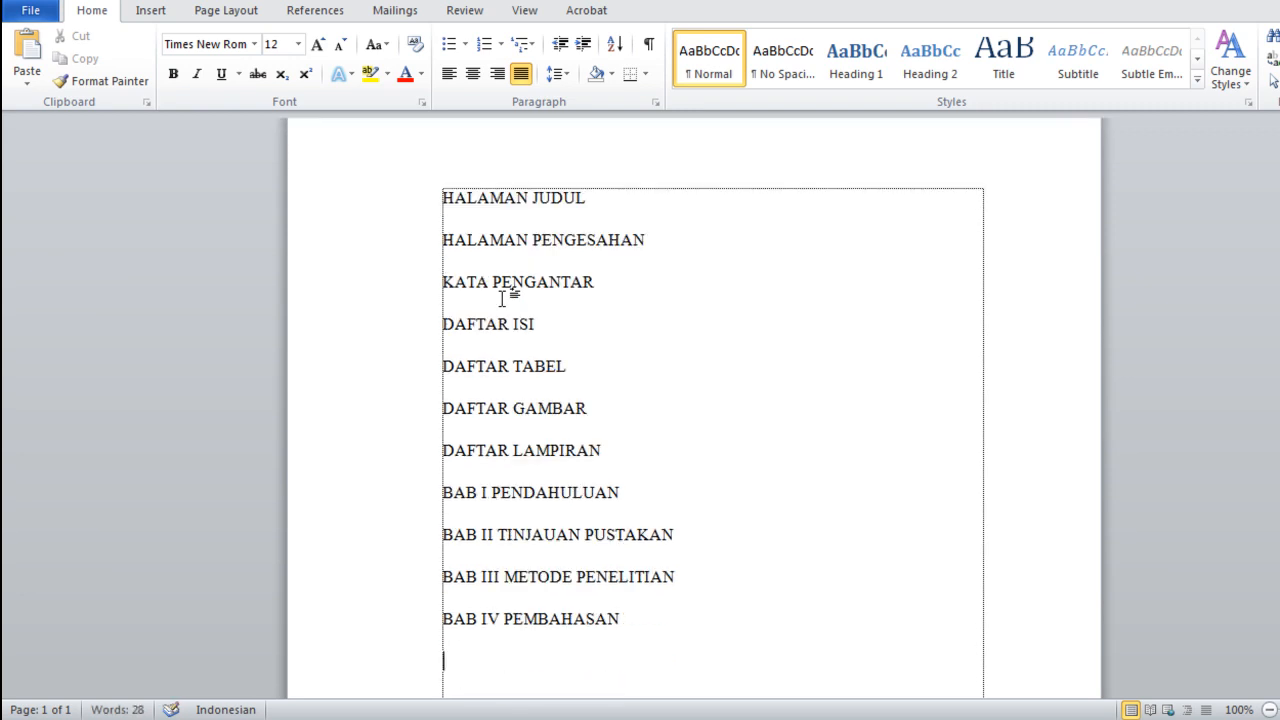
Step: Finish the main outline with the separate lines BAB V PENUTUP, DAFTAR PUSTAKA and LAMPIRAN-LAMPIRAN
text(BAB V')
key(BackSpace)
text(PEN)
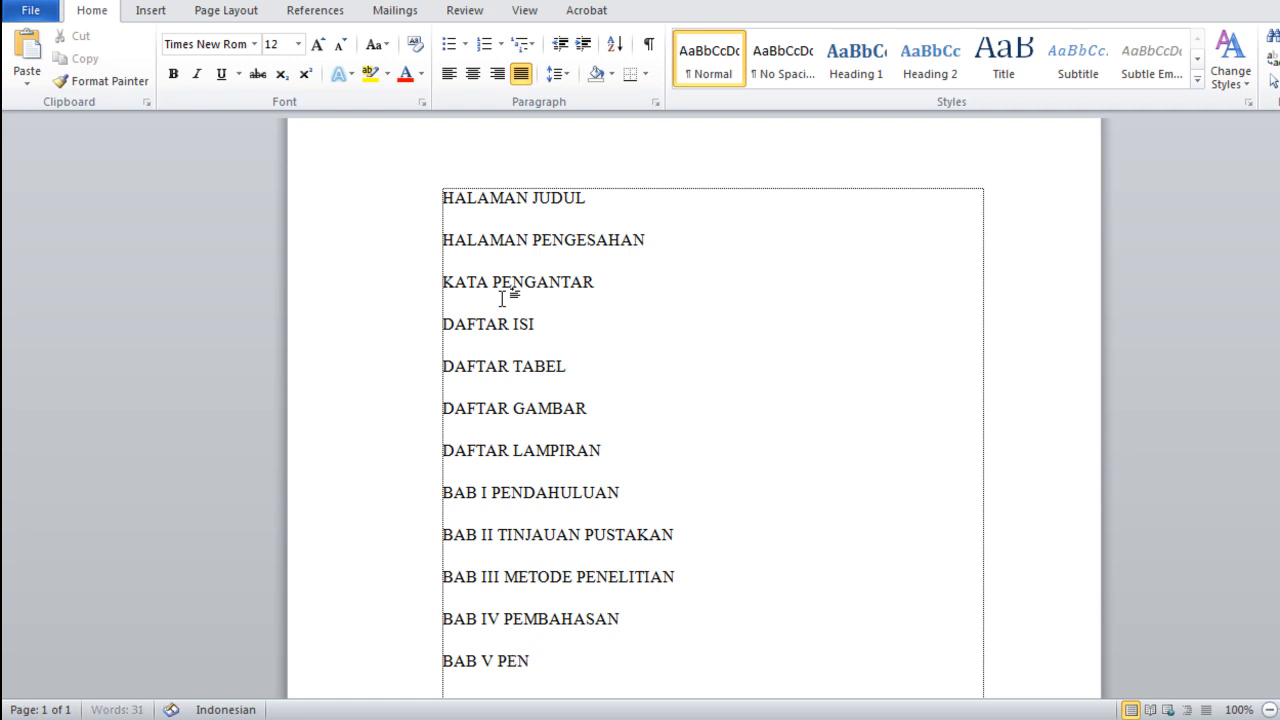
text(UTUP)
key(Return)
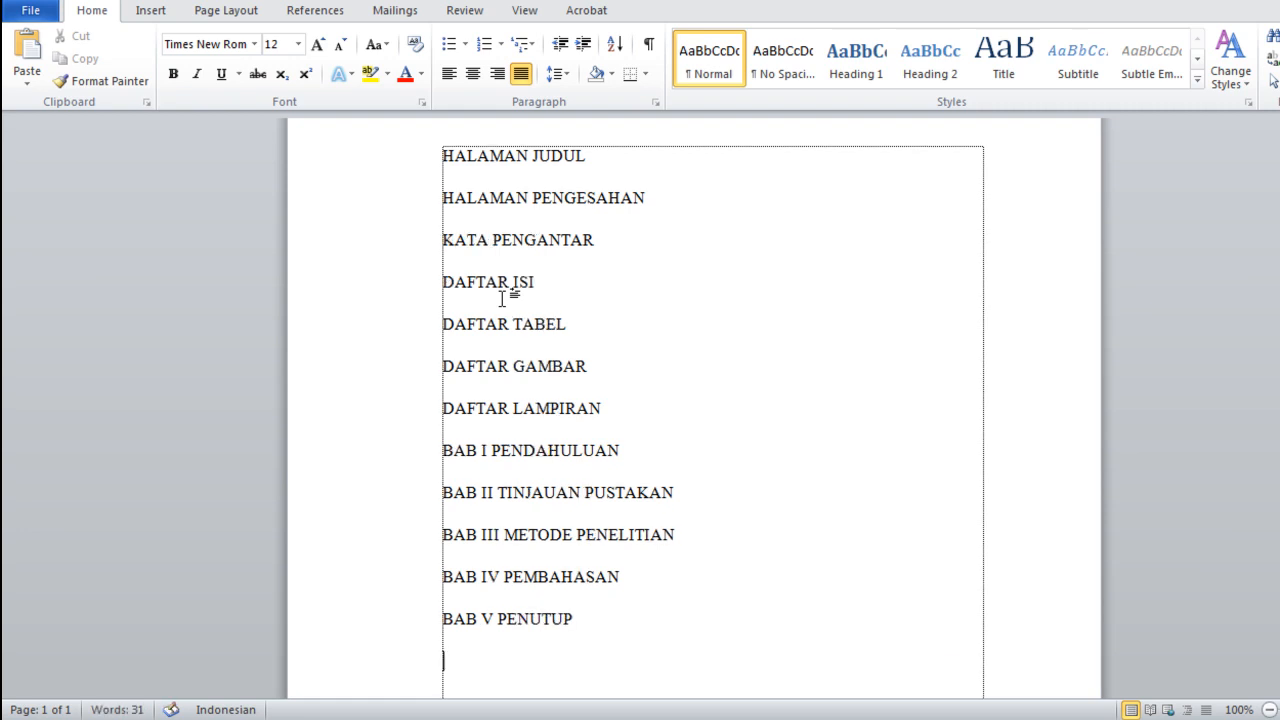
text(DAFTAR)
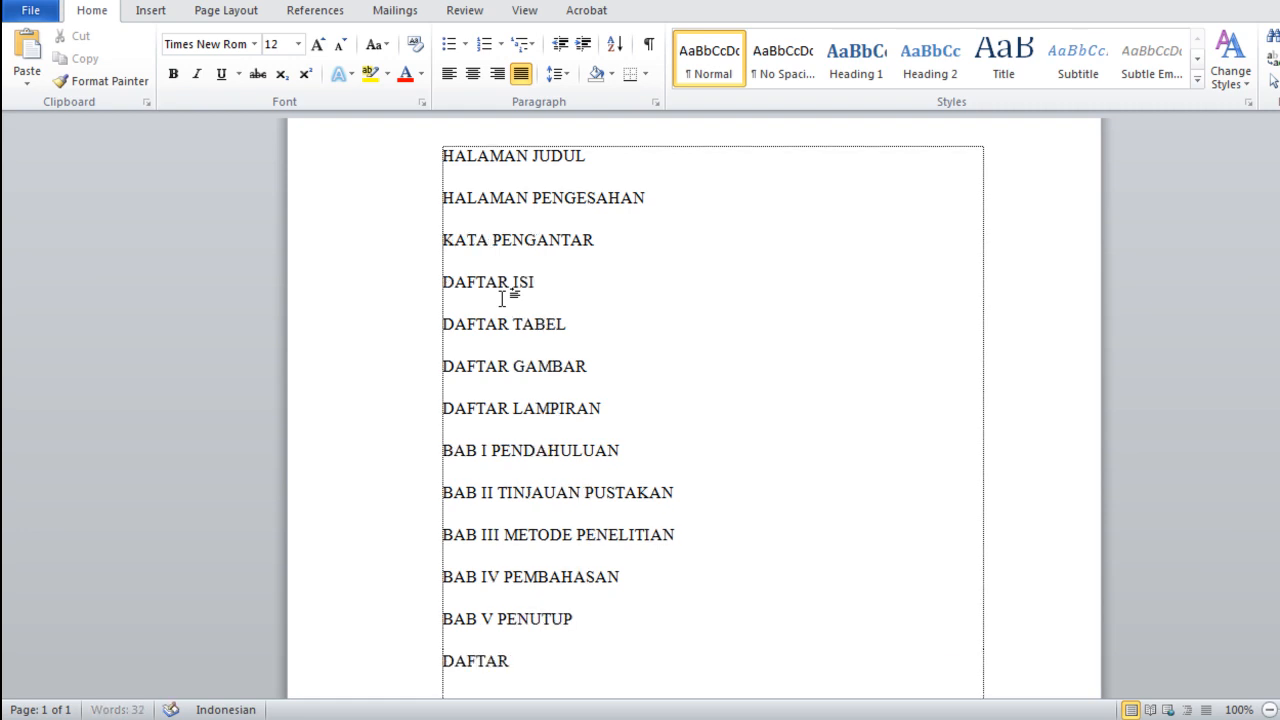
text( PUSTAKA)
key(Return)
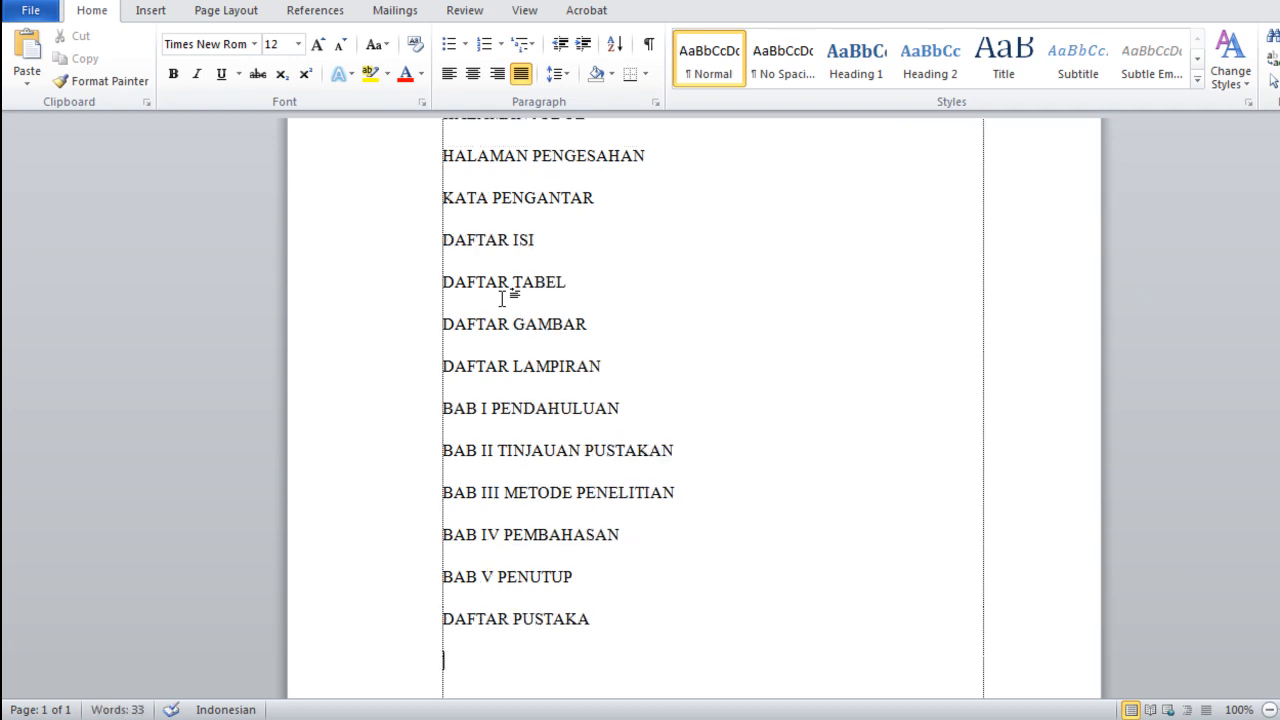
text(LAMPIR)
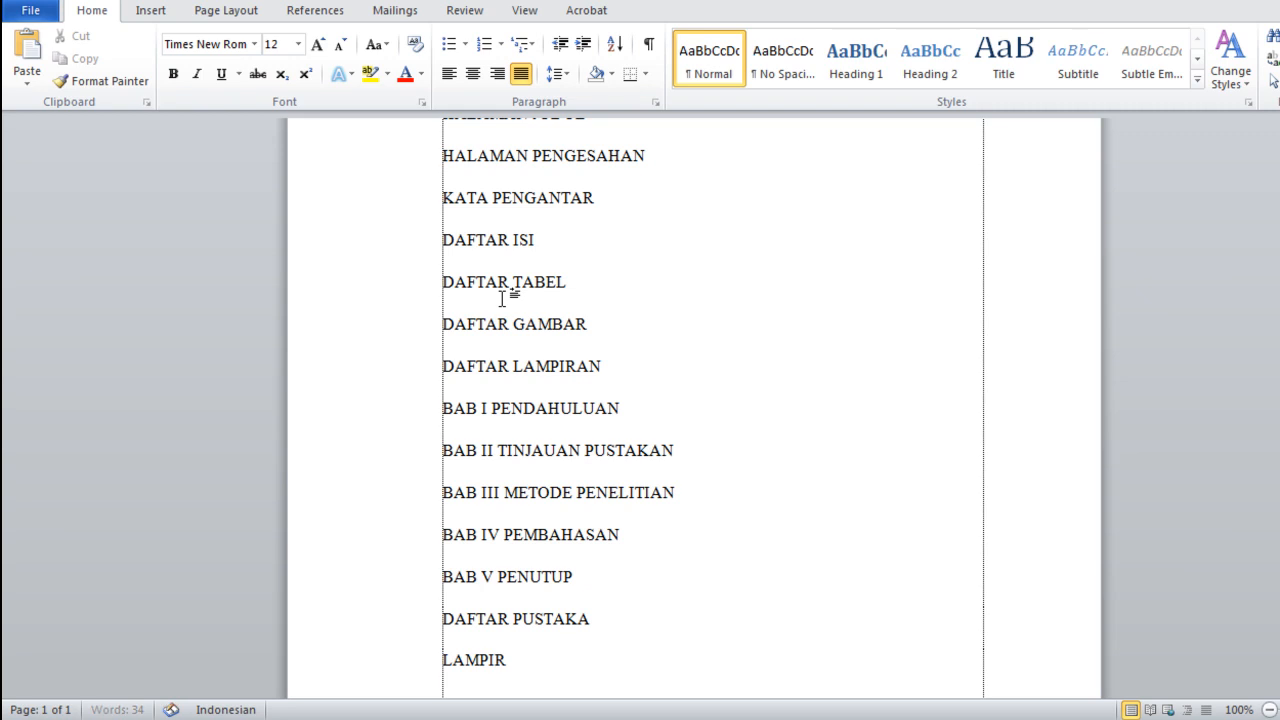
text(AN-LAMPIRAN)
Step: Look through the whole outline from HALAMAN JUDUL to LAMPIRAN-LAMPIRAN
click(622, 408)
click(689, 493)
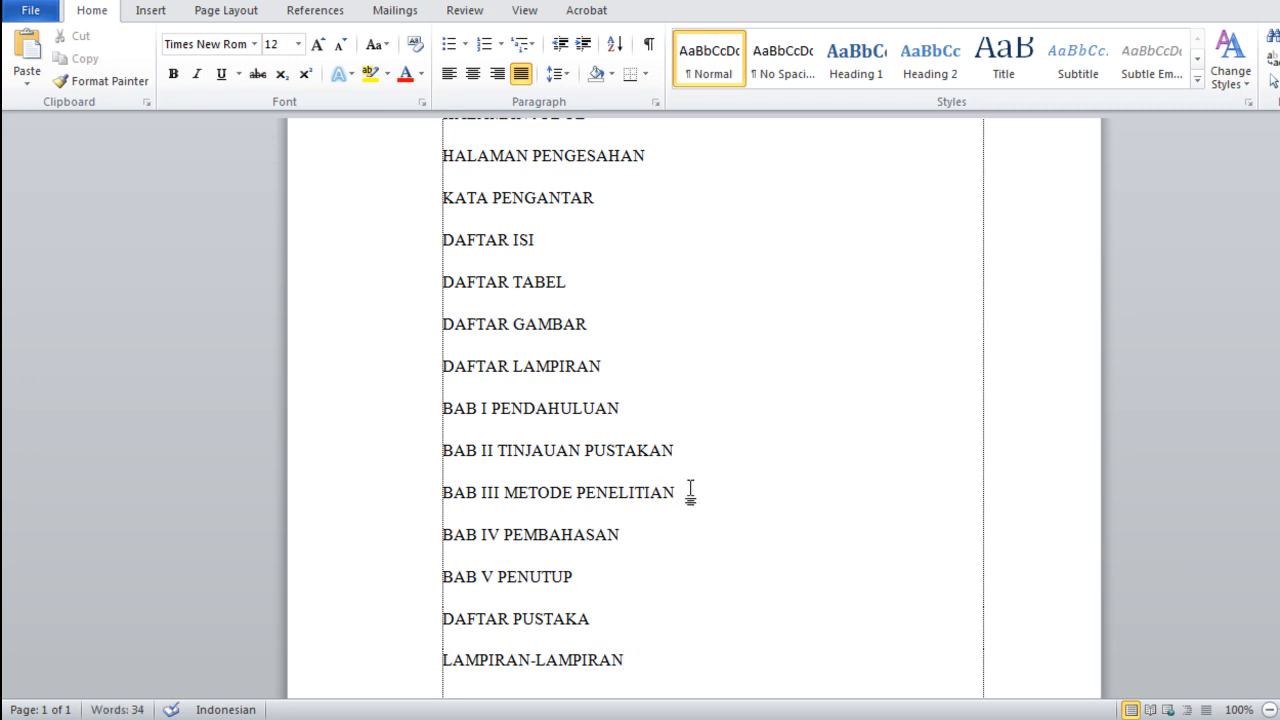
scroll(694, 400, up, 3)
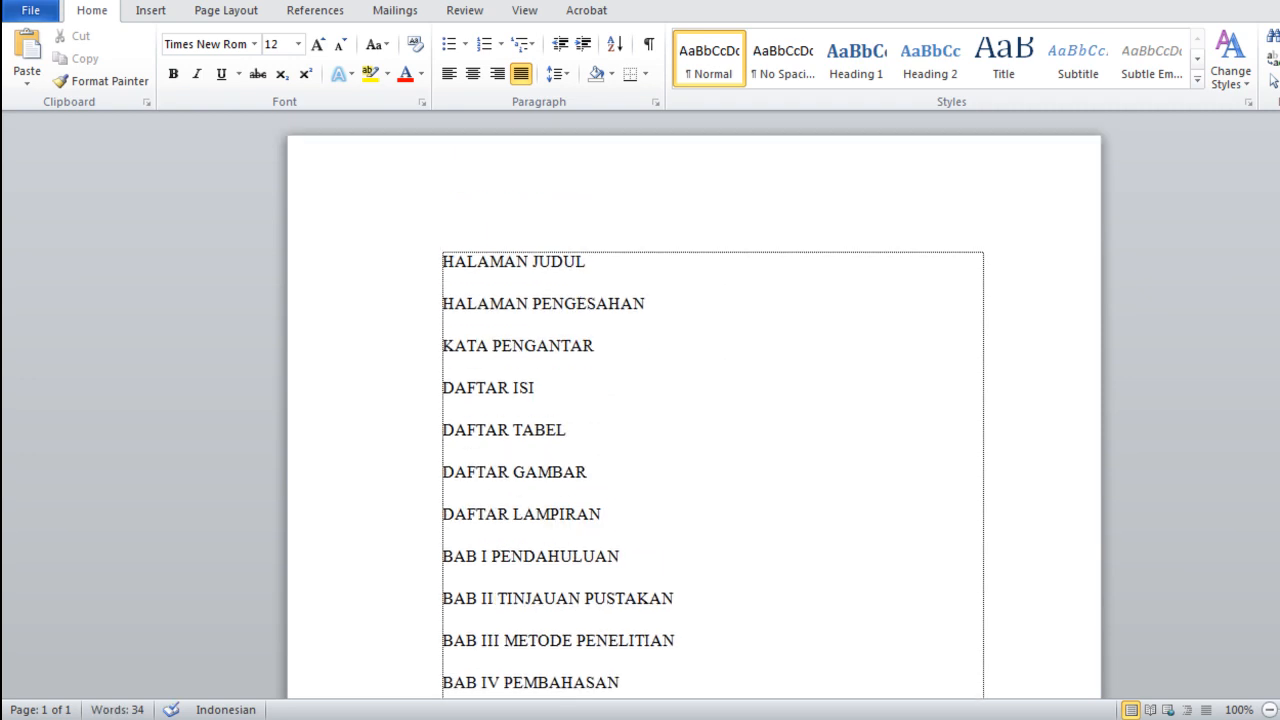
scroll(694, 400, down, 3)
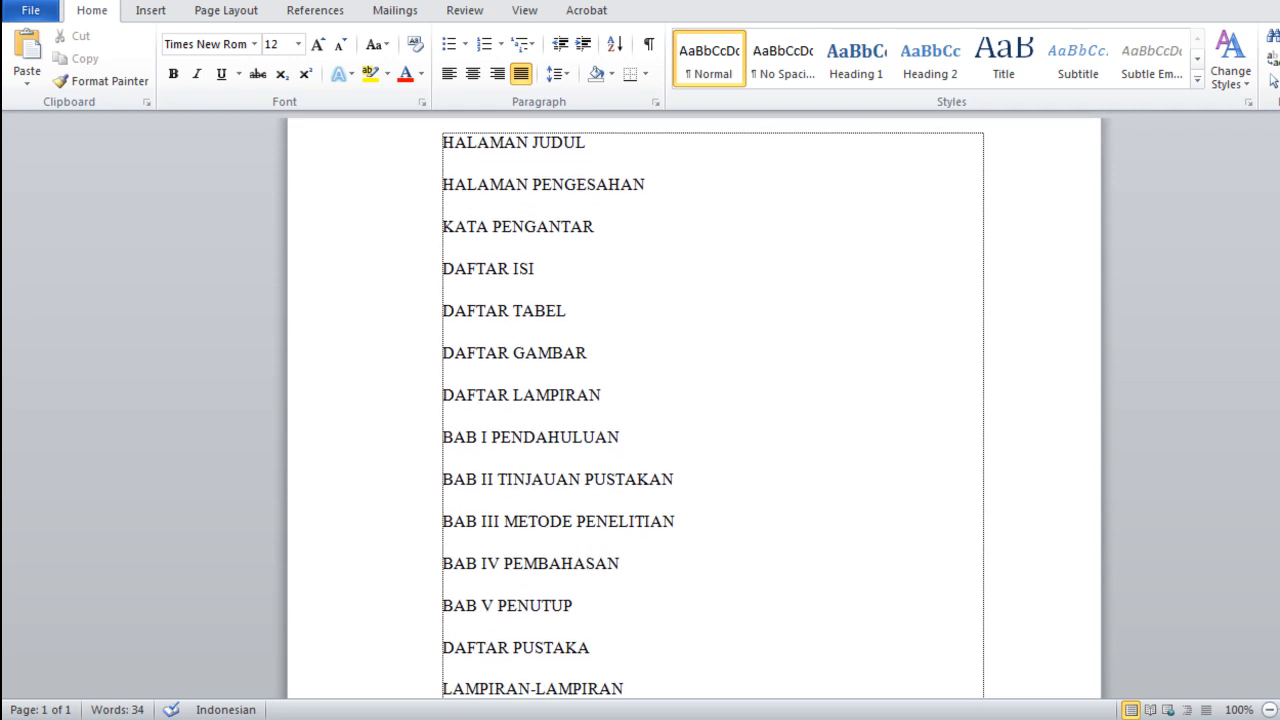
scroll(694, 400, up, 2)
scroll(694, 400, down, 3)
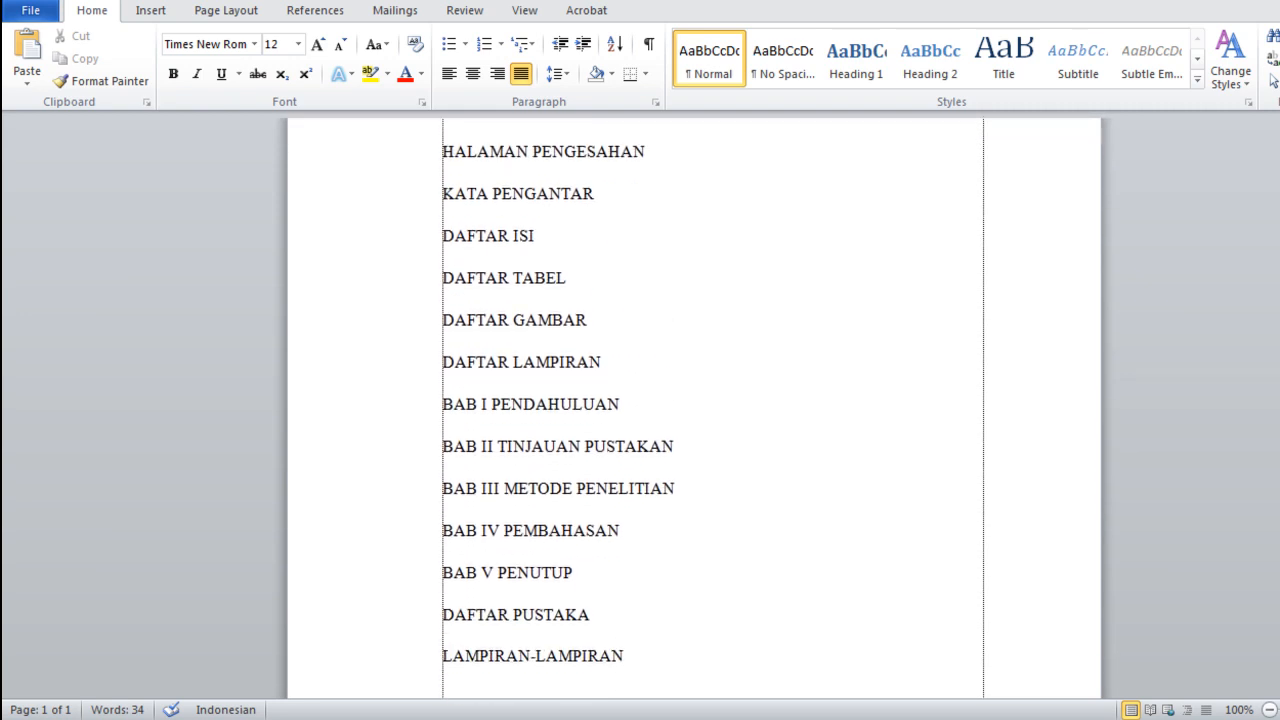
scroll(694, 400, up, 3)
scroll(694, 400, down, 2)
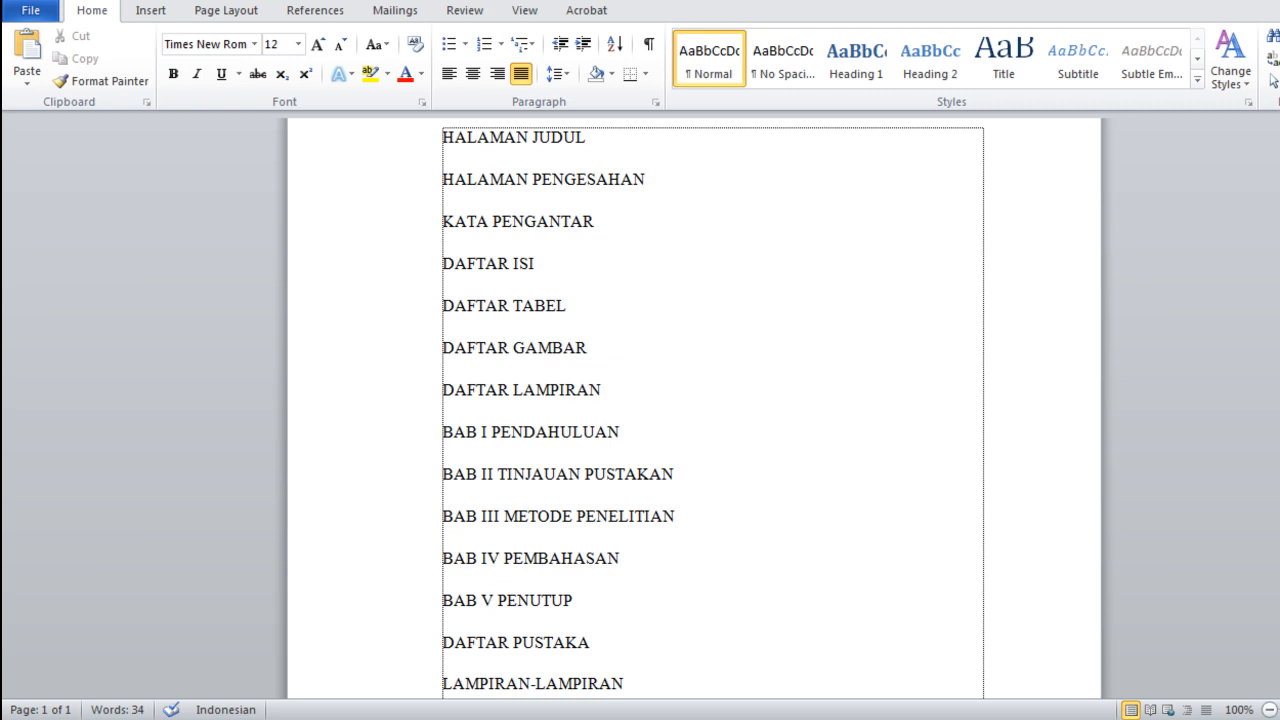
scroll(694, 400, down, 1)
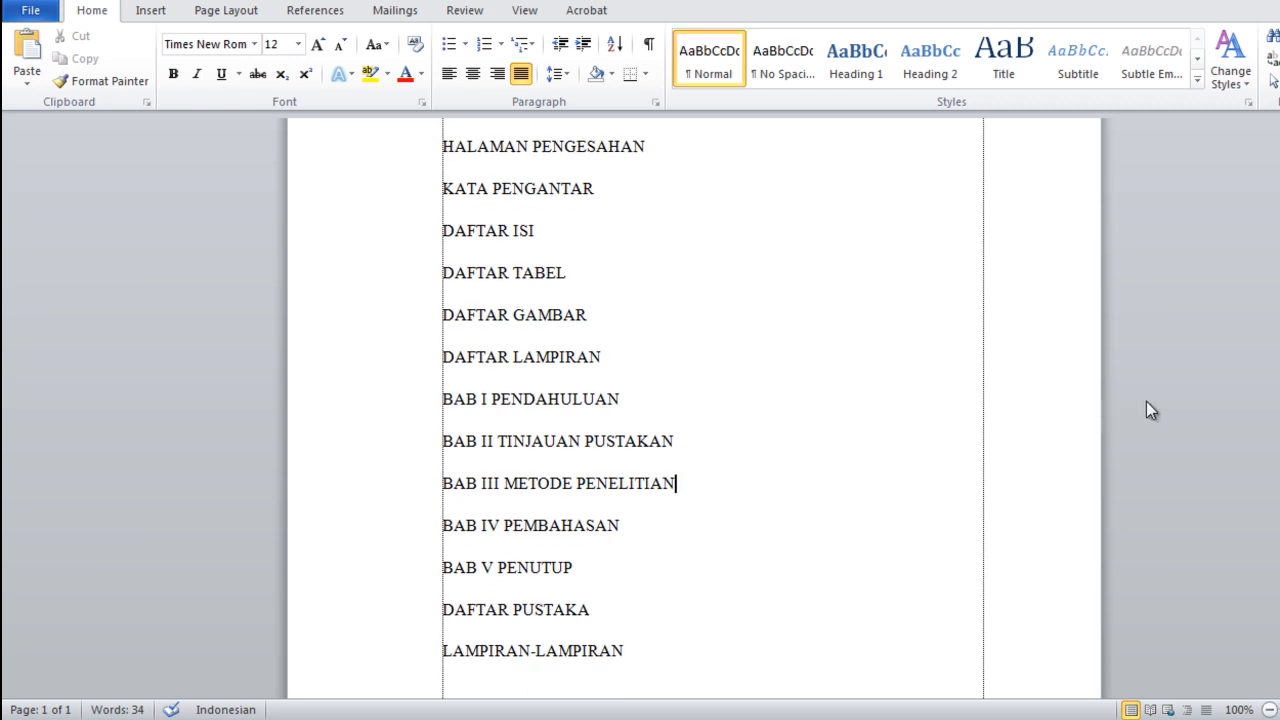
Step: Insert the subsection title Latar Belakang on a new line directly below BAB I PENDAHULUAN
click(631, 399)
key(Return)
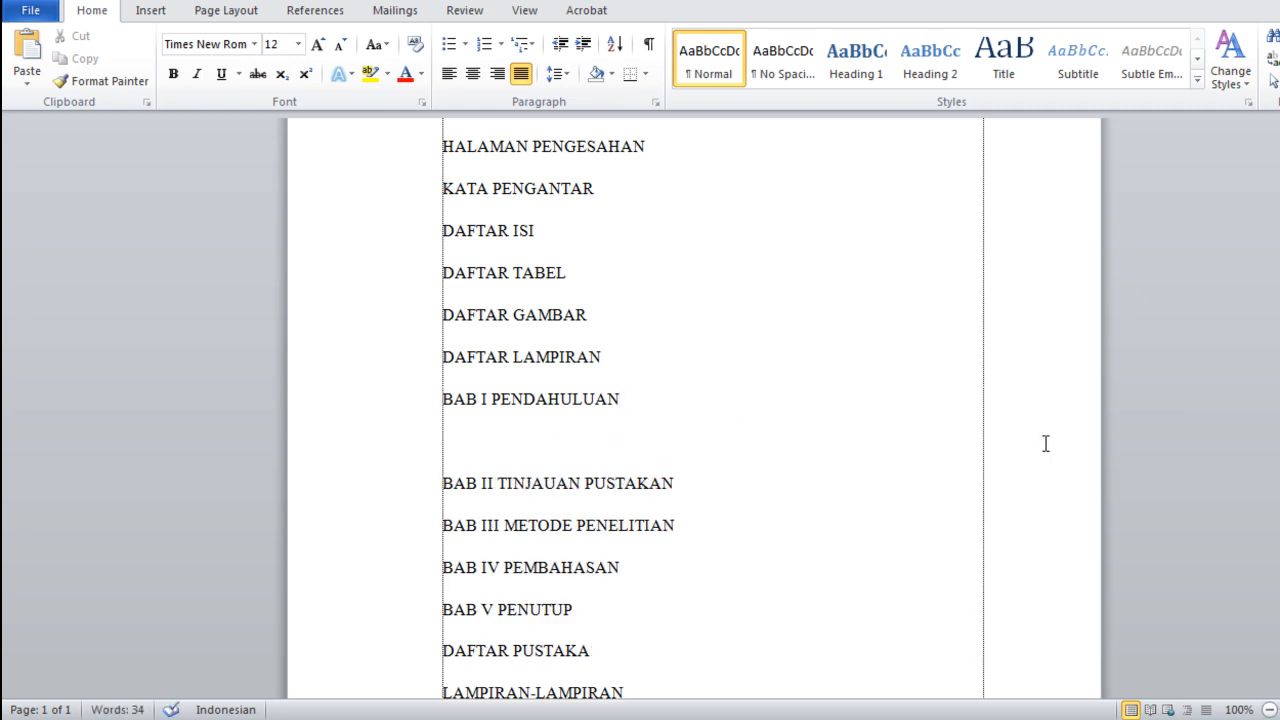
text(Latar Belk)
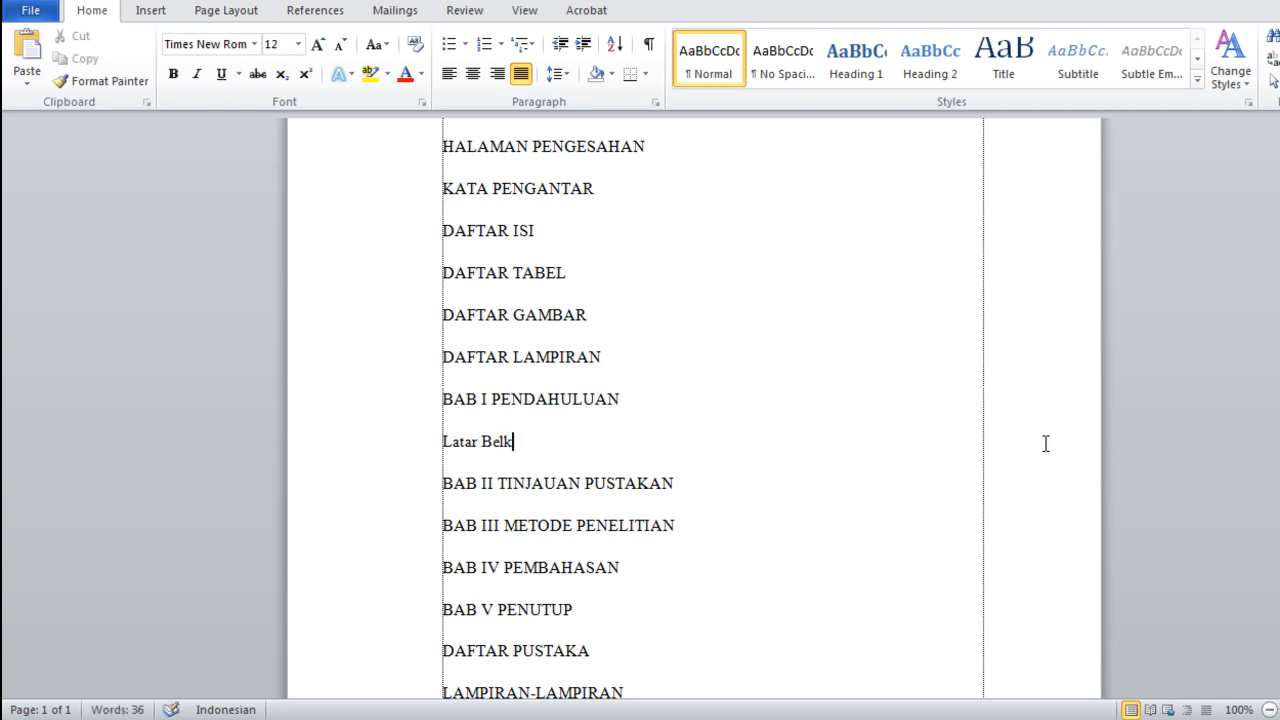
key(BackSpace)
text(akang)
key(Return)
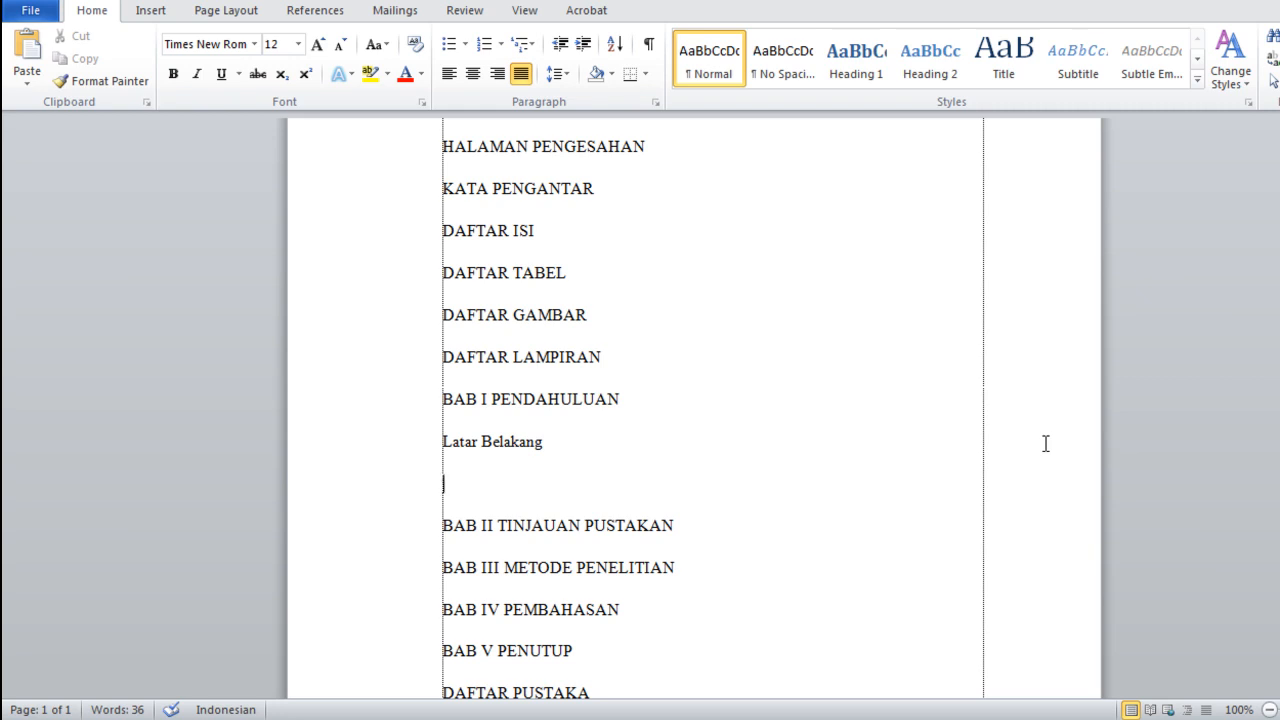
Step: Add the subsection titles Permasalahan and Tujuan dan Manfaat Penelitian on separate lines below Latar Belakang
text(Permasalahan)
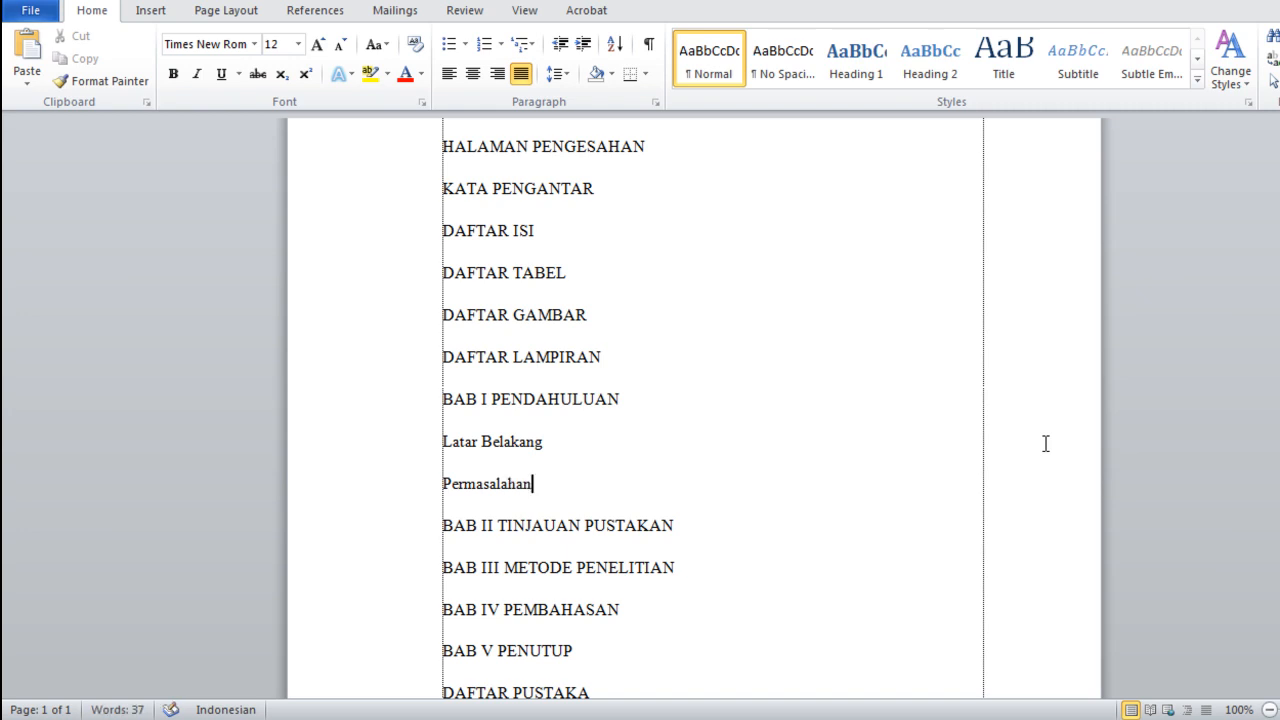
key(Return)
text(Tujuanm)
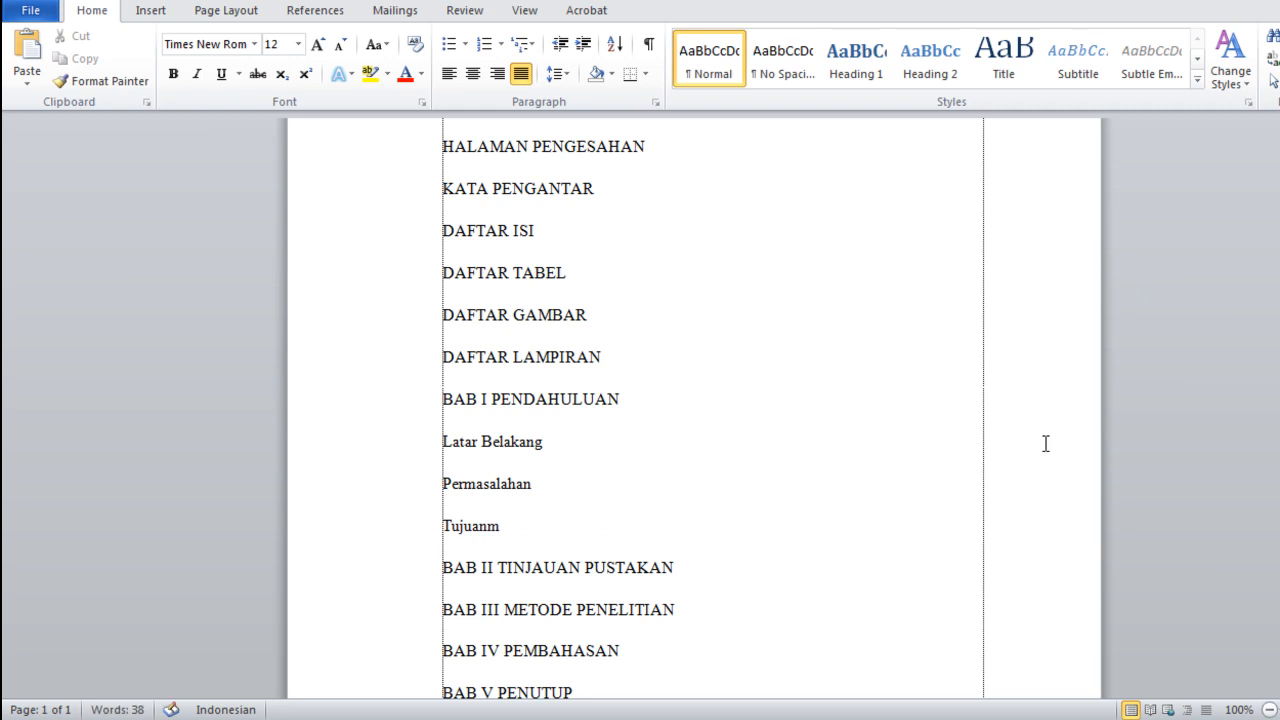
key(BackSpace)
text(dan Man)
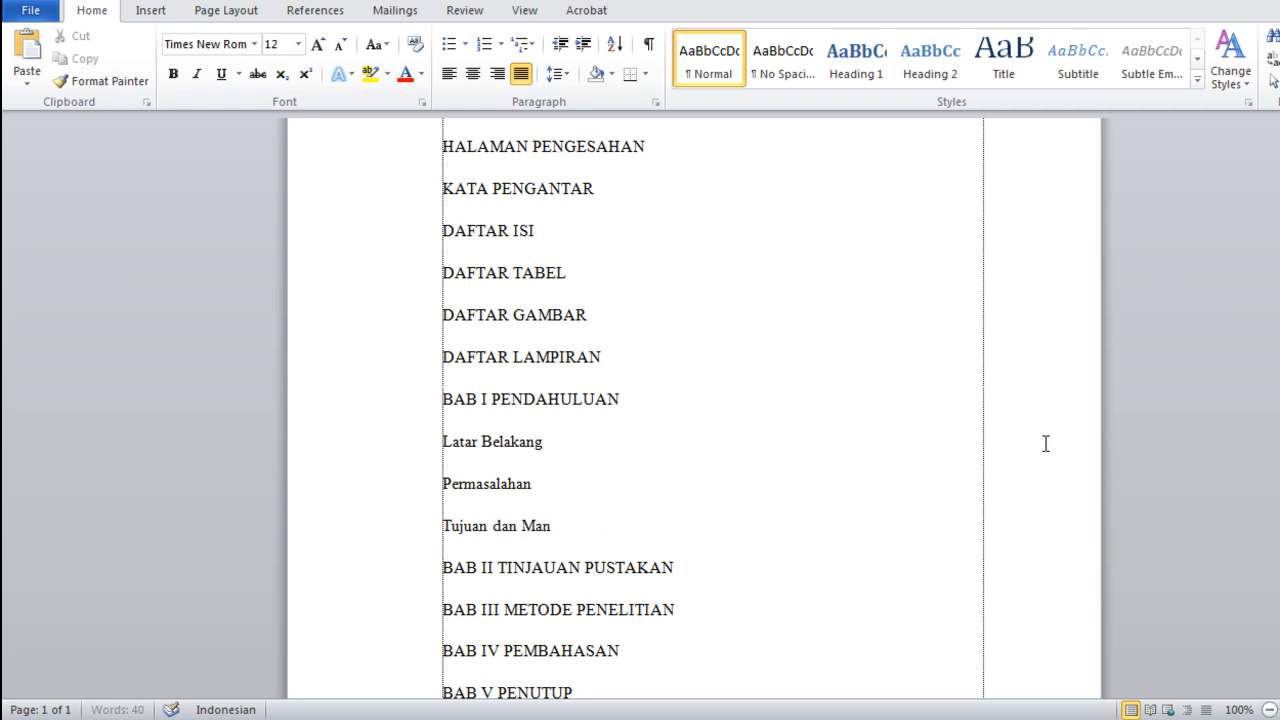
text(faat Penelitian)
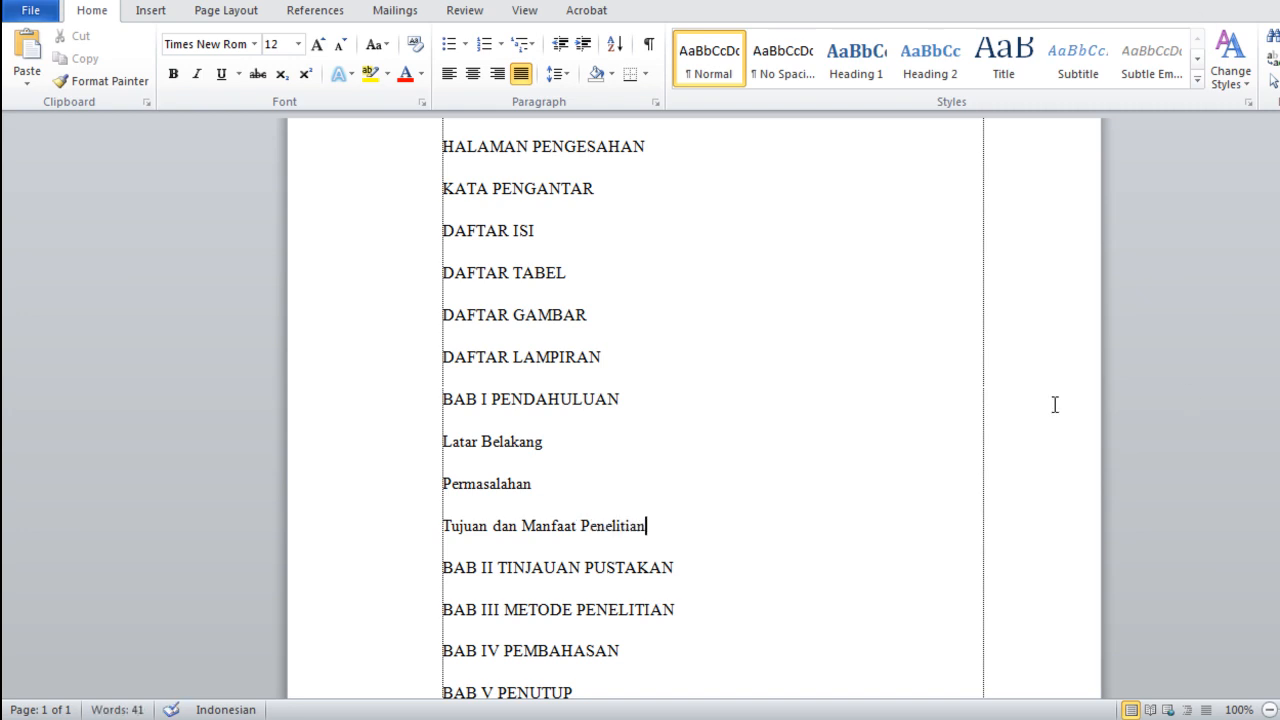
Step: Correct the BAB II title to TINJAUAN PUSTAKA and add the subsection lines Penelitian Terkait and Landasan Teori beneath it
click(712, 567)
key(BackSpace)
key(Return)
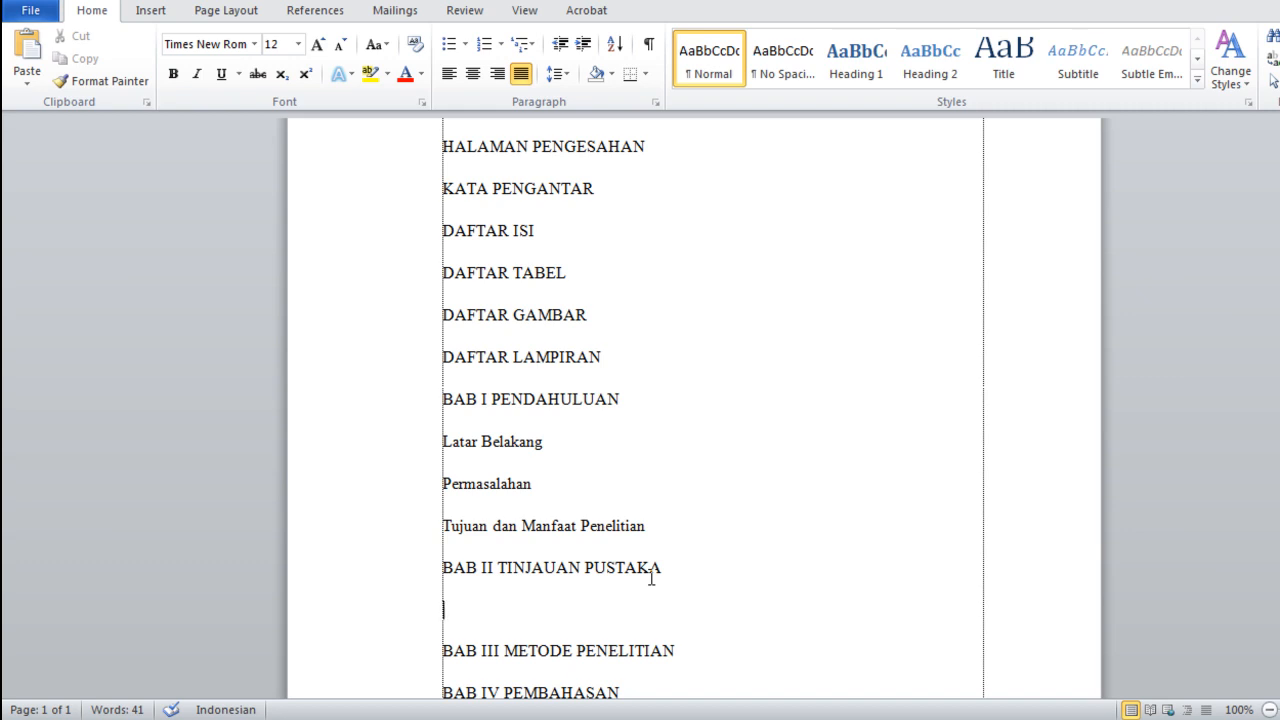
text(Penelitian T)
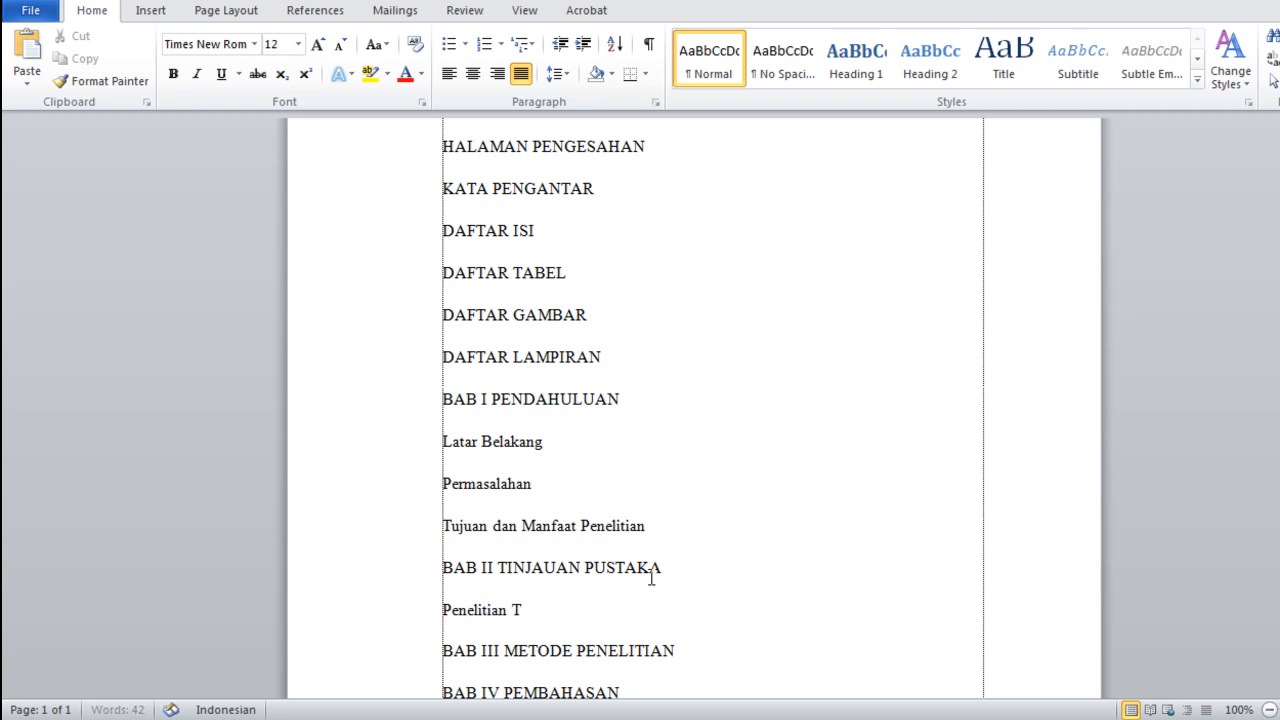
text(erkait)
key(Return)
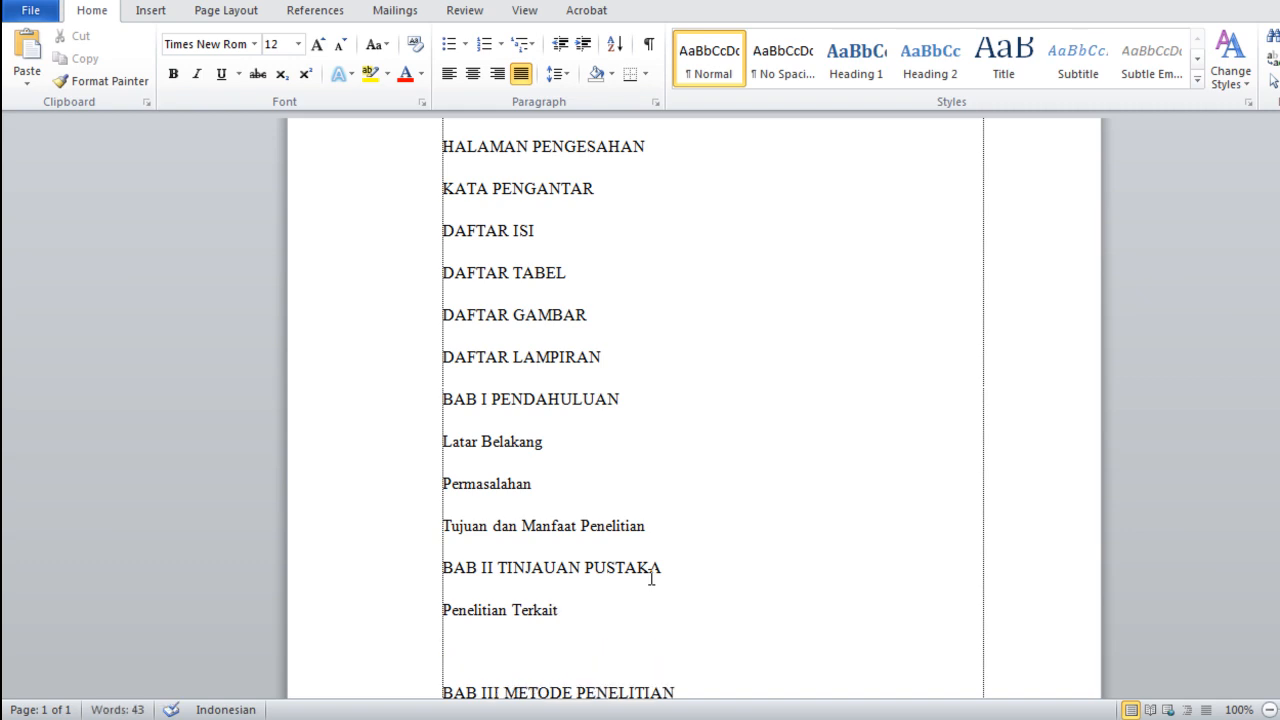
text(Landasan T)
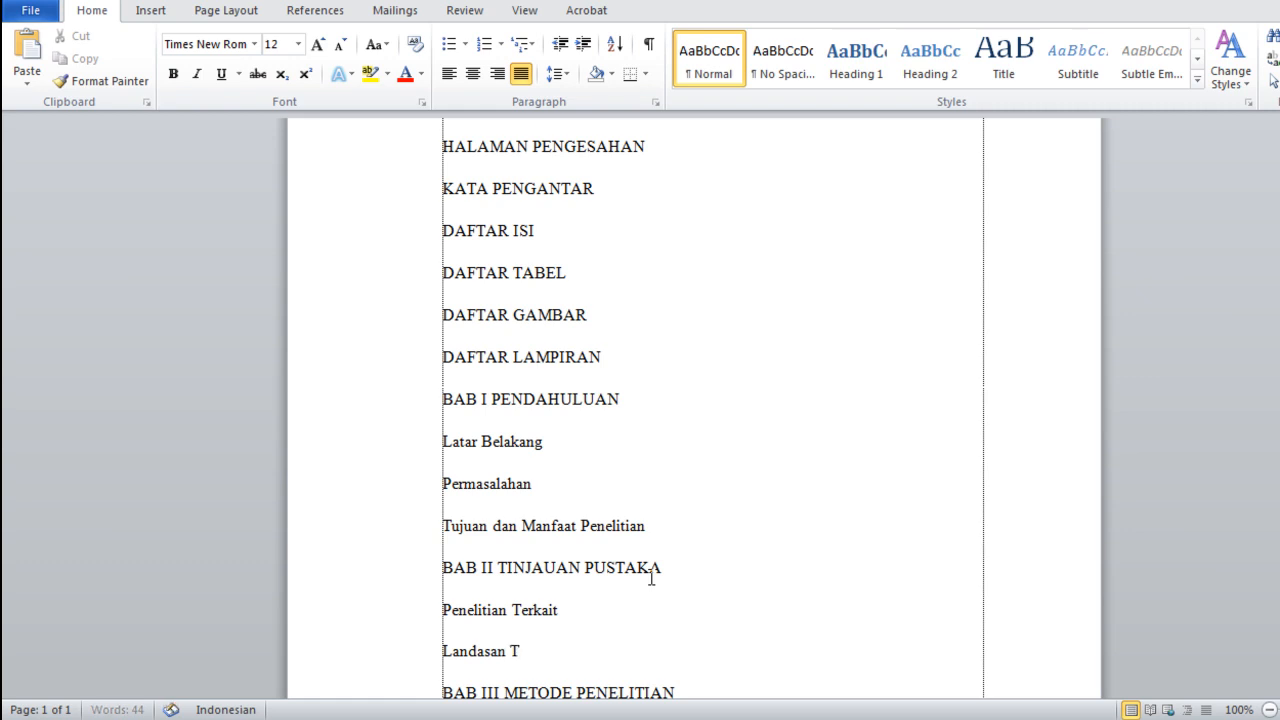
text(eori)
scroll(640, 400, down, 5)
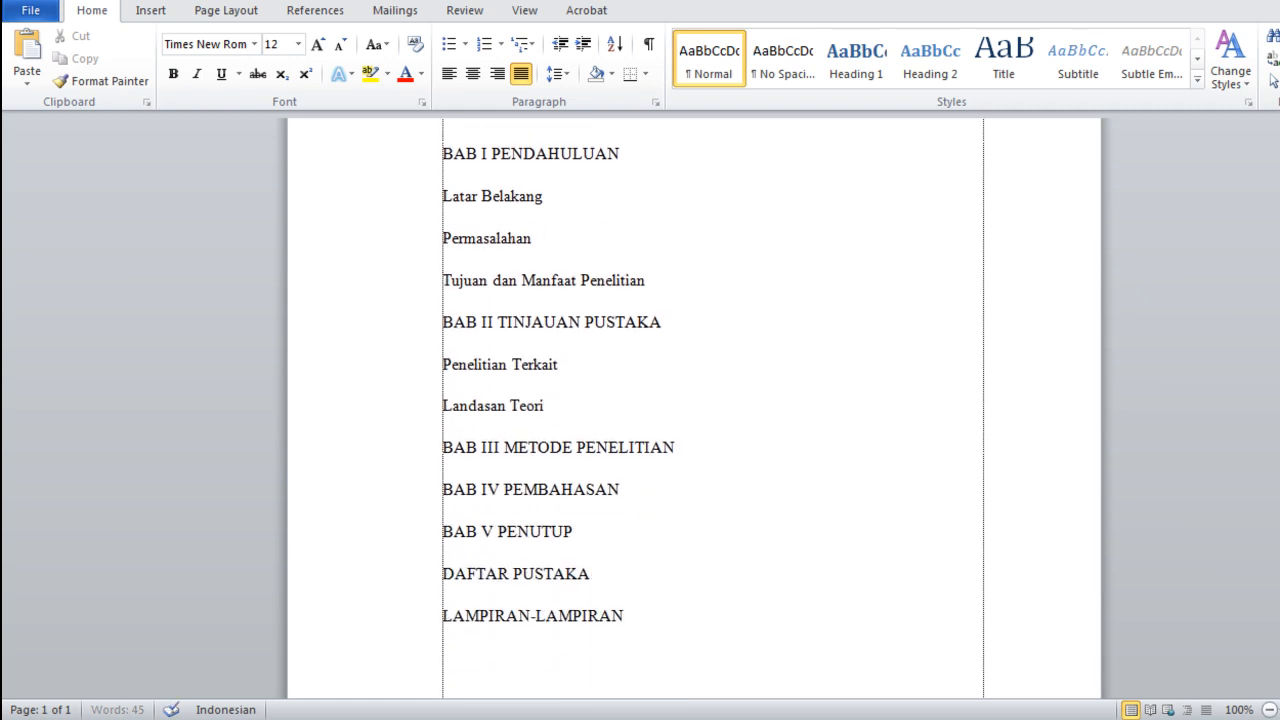
Step: Add the subsection titles Metode Olah Data and Metode Analisis on separate lines below BAB III METODE PENELITIAN
click(689, 446)
key(Return)
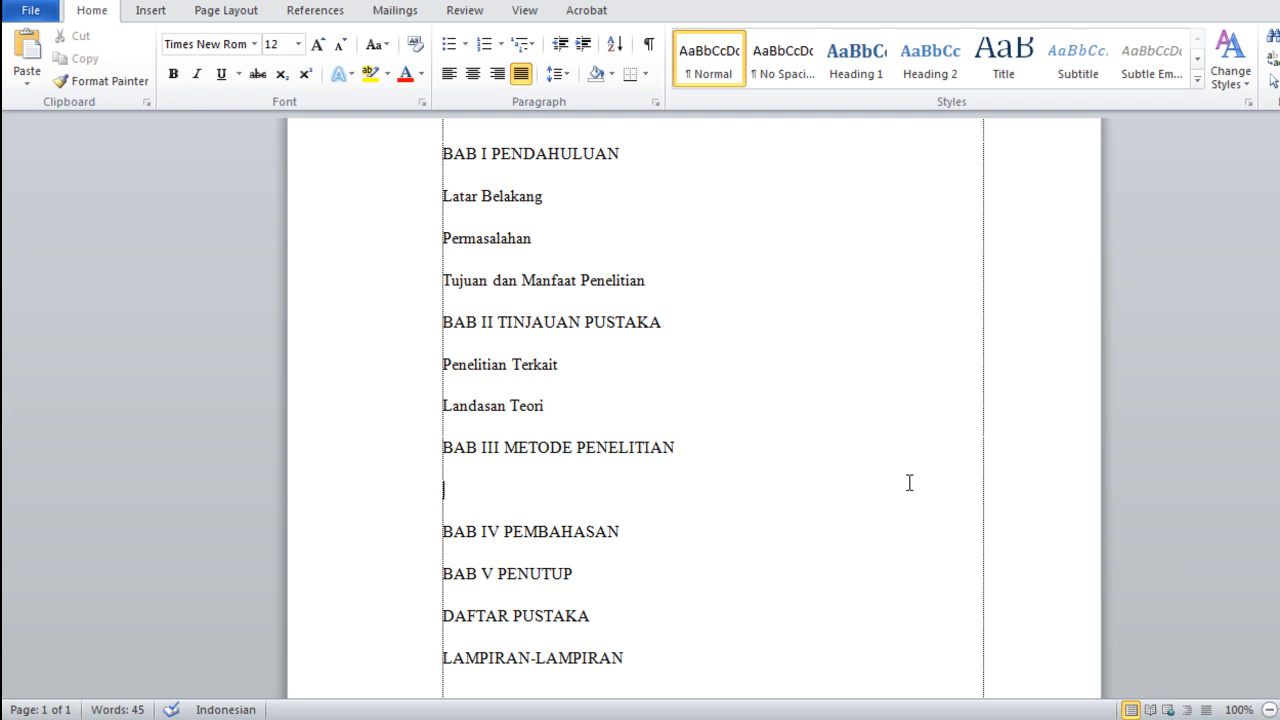
text(Metode Olah Data)
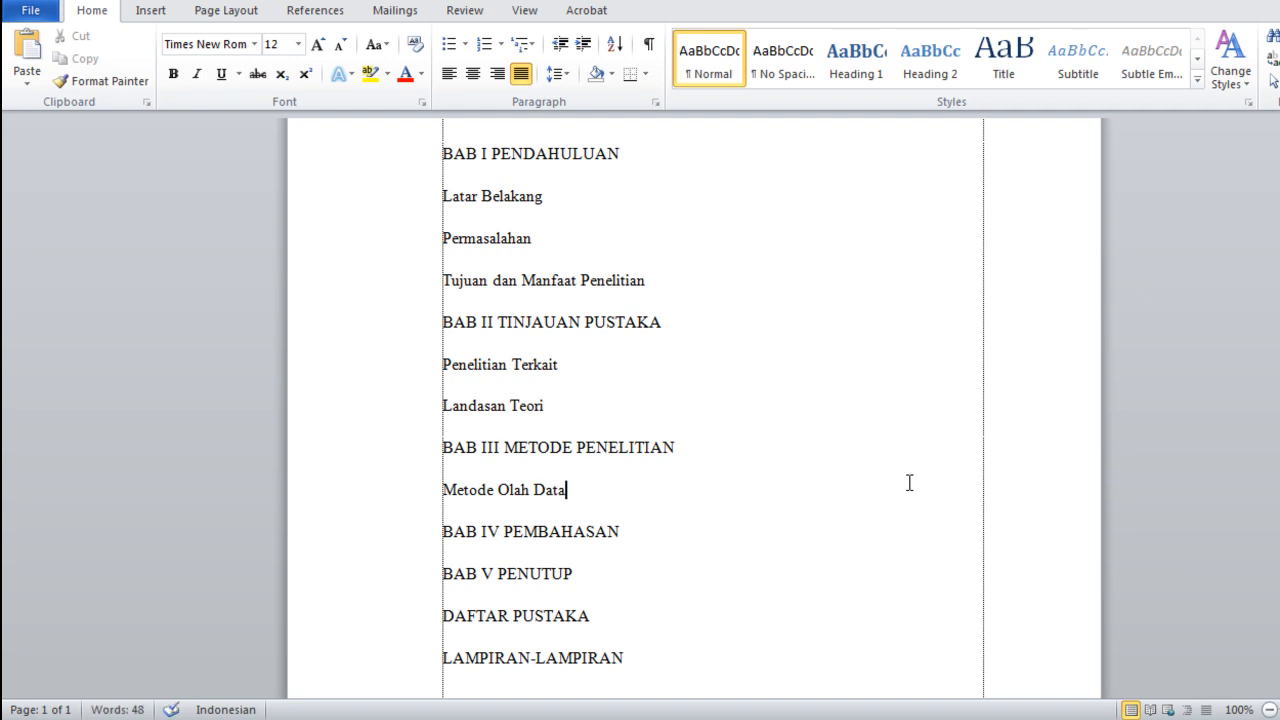
key(Return)
text(Metod)
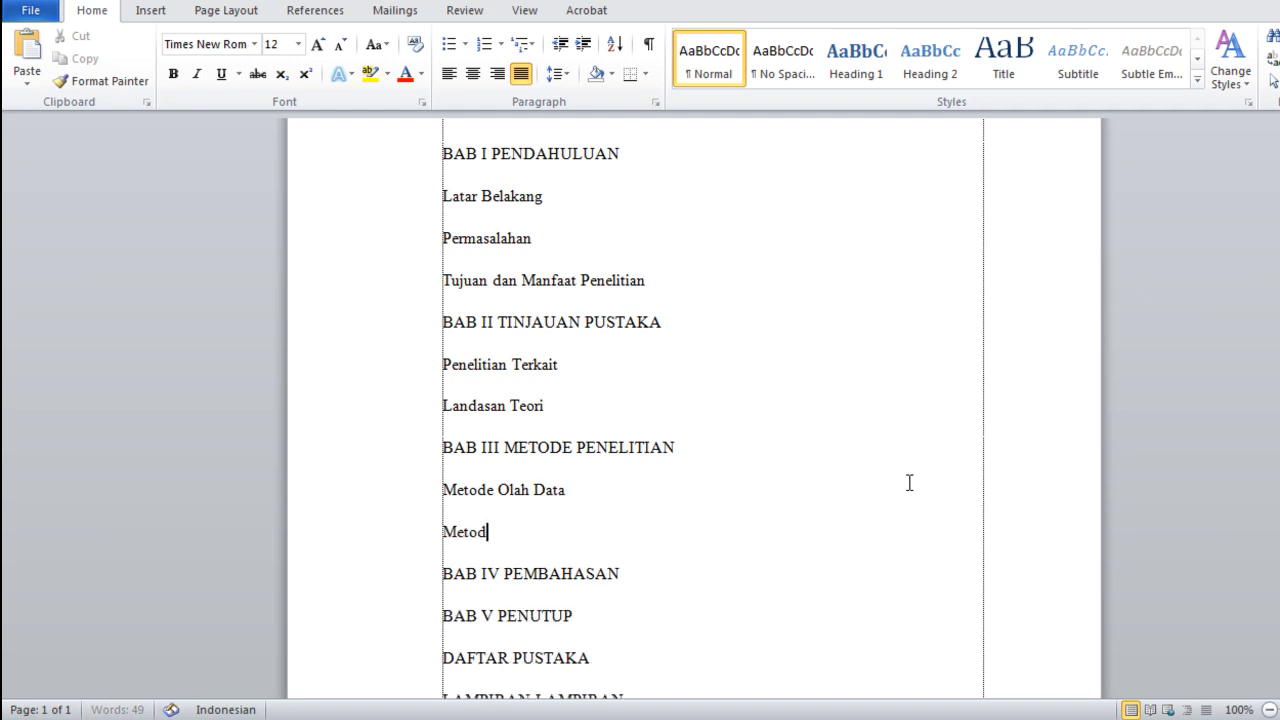
text(e Analisis)
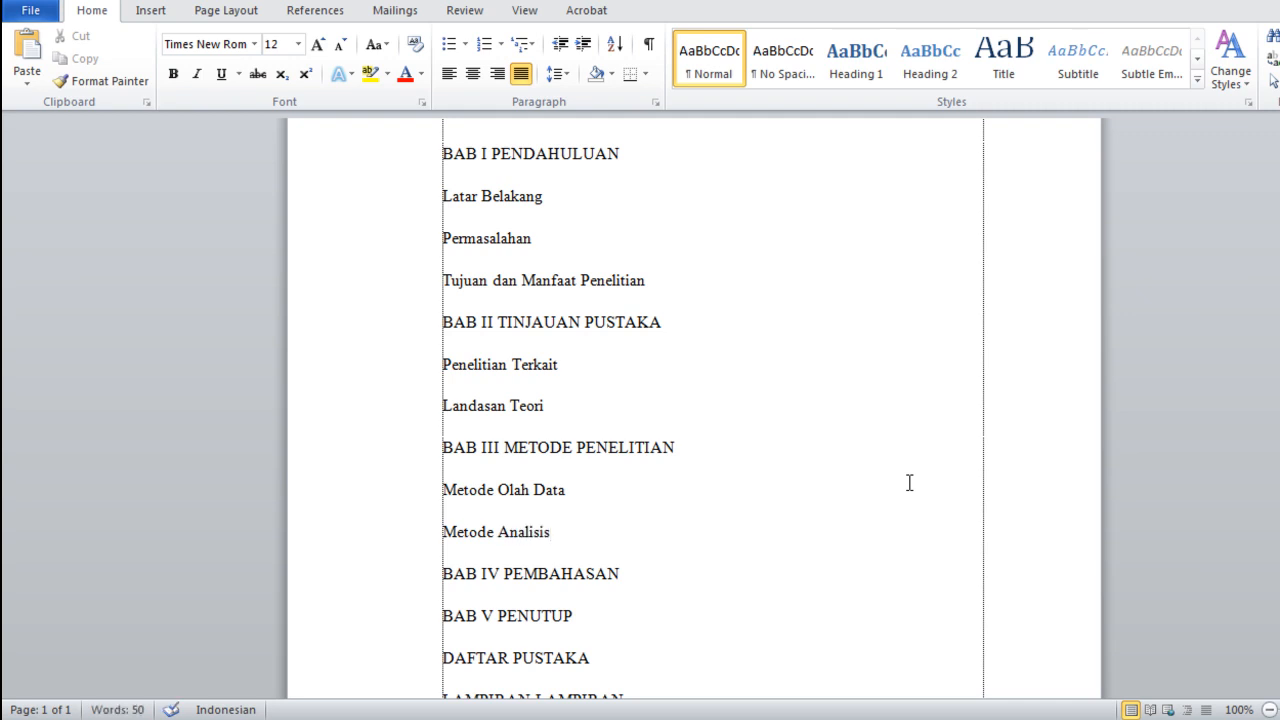
Step: Add the subsection titles Hasil Analisis and Hasil Penelitian on separate lines below BAB IV PEMBAHASAN
click(648, 581)
key(Return)
text(H)
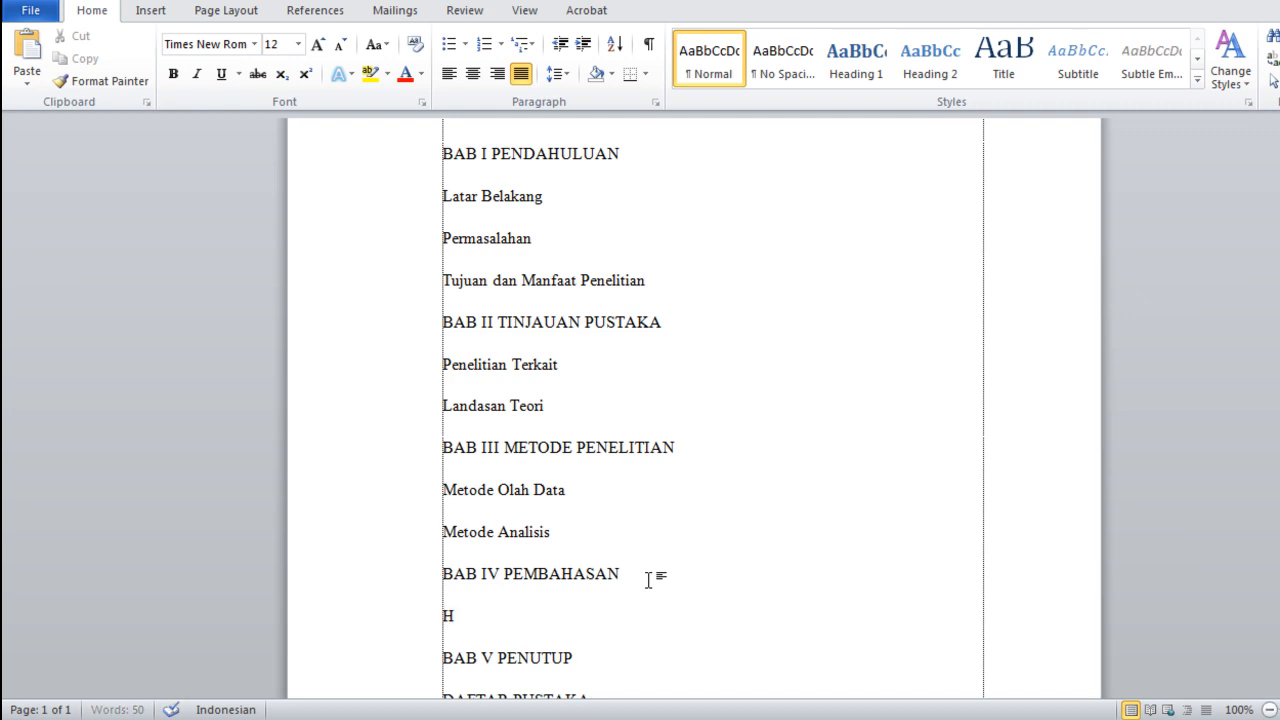
text(asil Analisis)
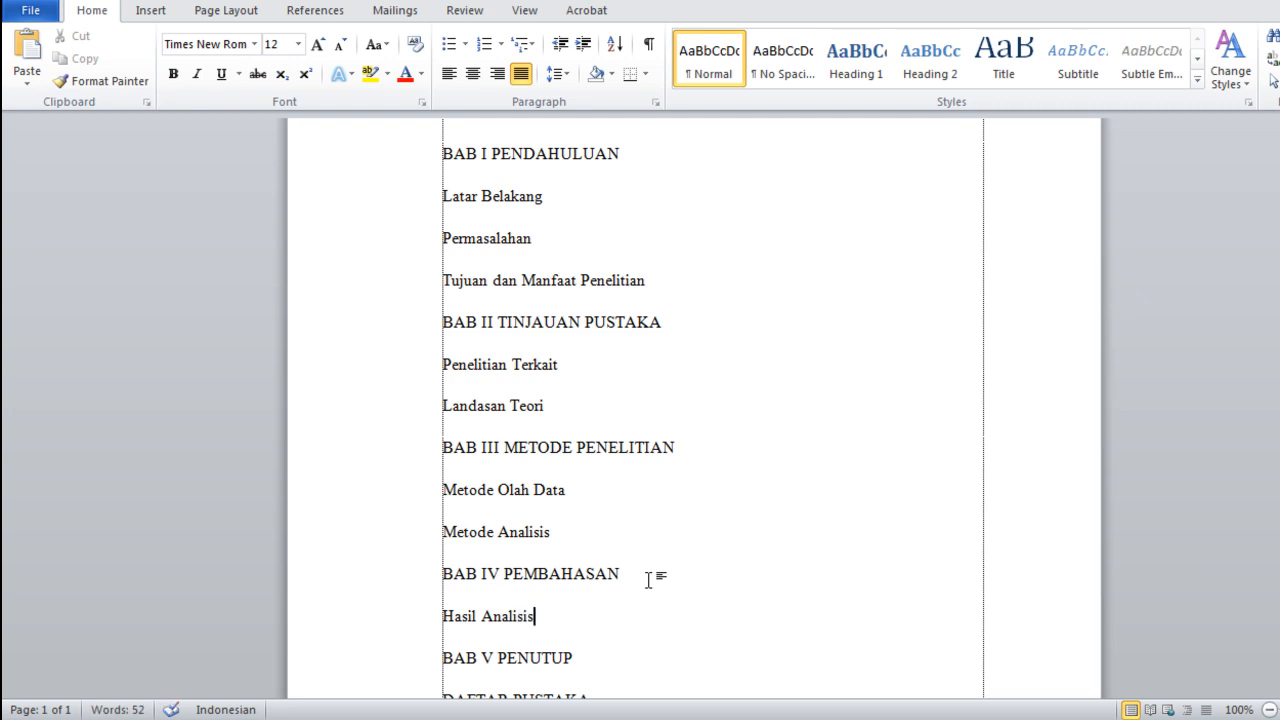
key(Return)
text(H)
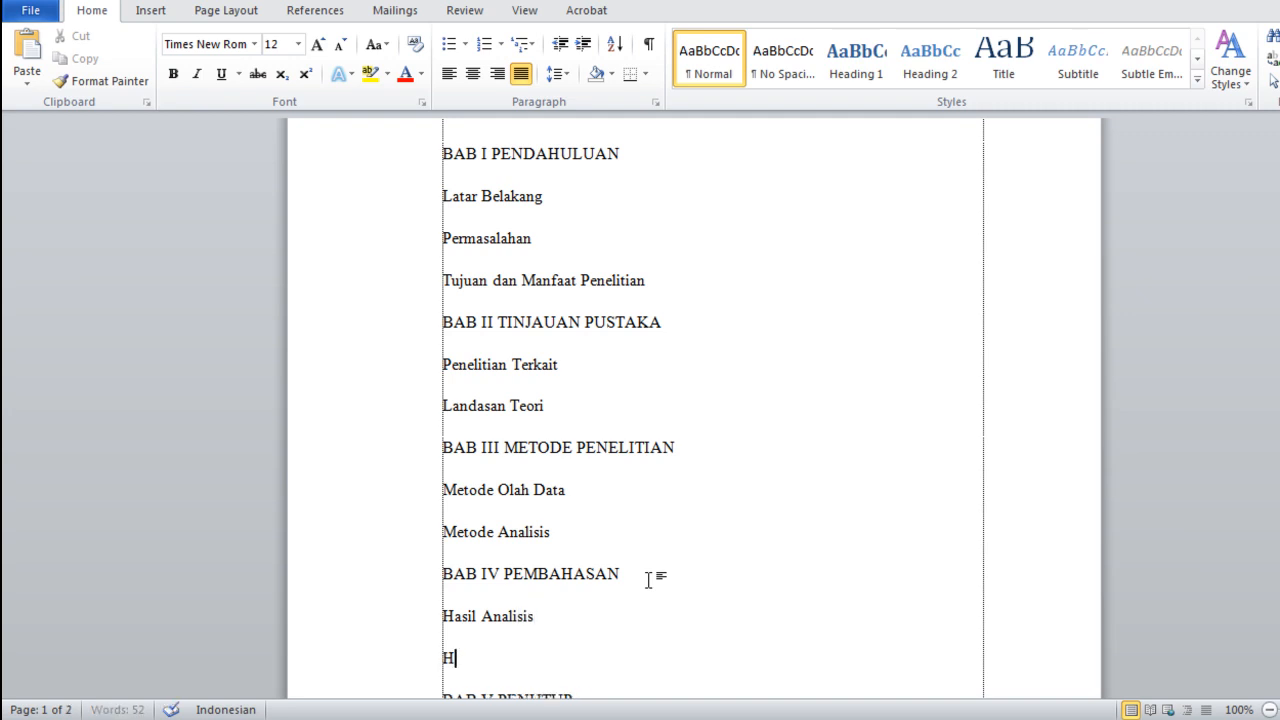
text(asil Penelitian)
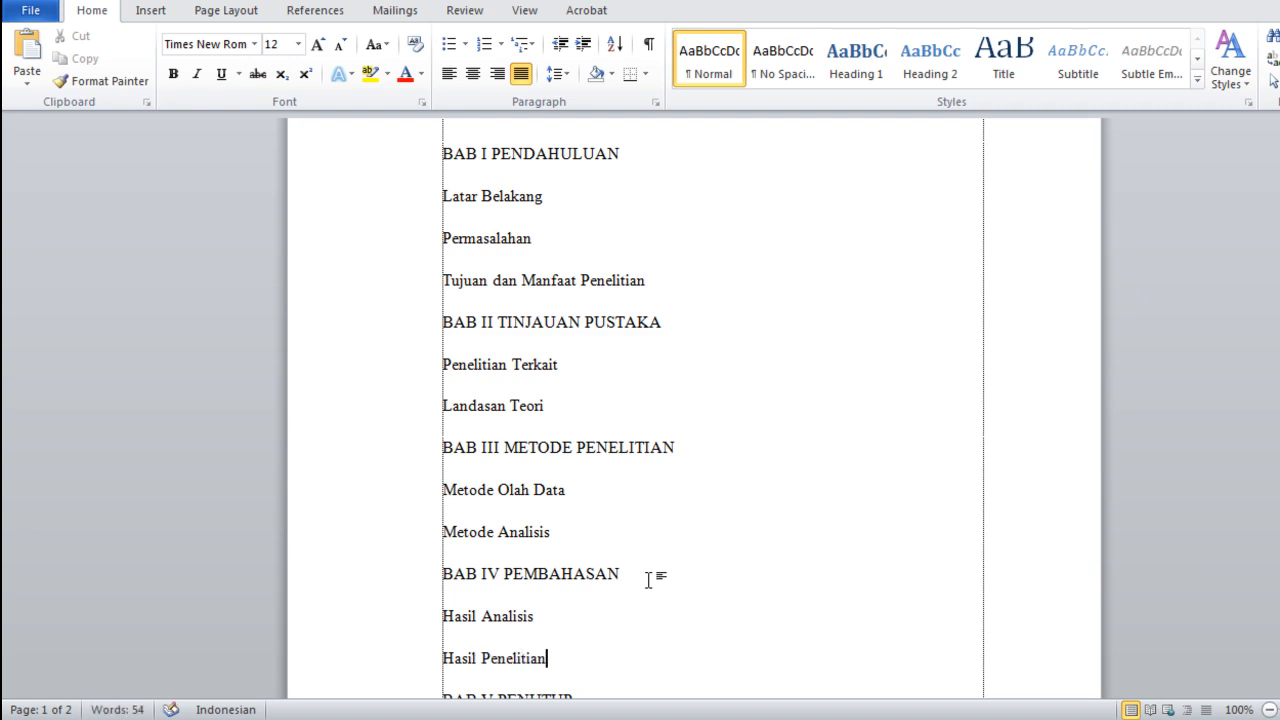
Step: Add the subsection titles Kesimpulan and Saran on separate lines below BAB V PENUTUP
drag(1279, 316, 1279, 378)
click(585, 414)
key(Return)
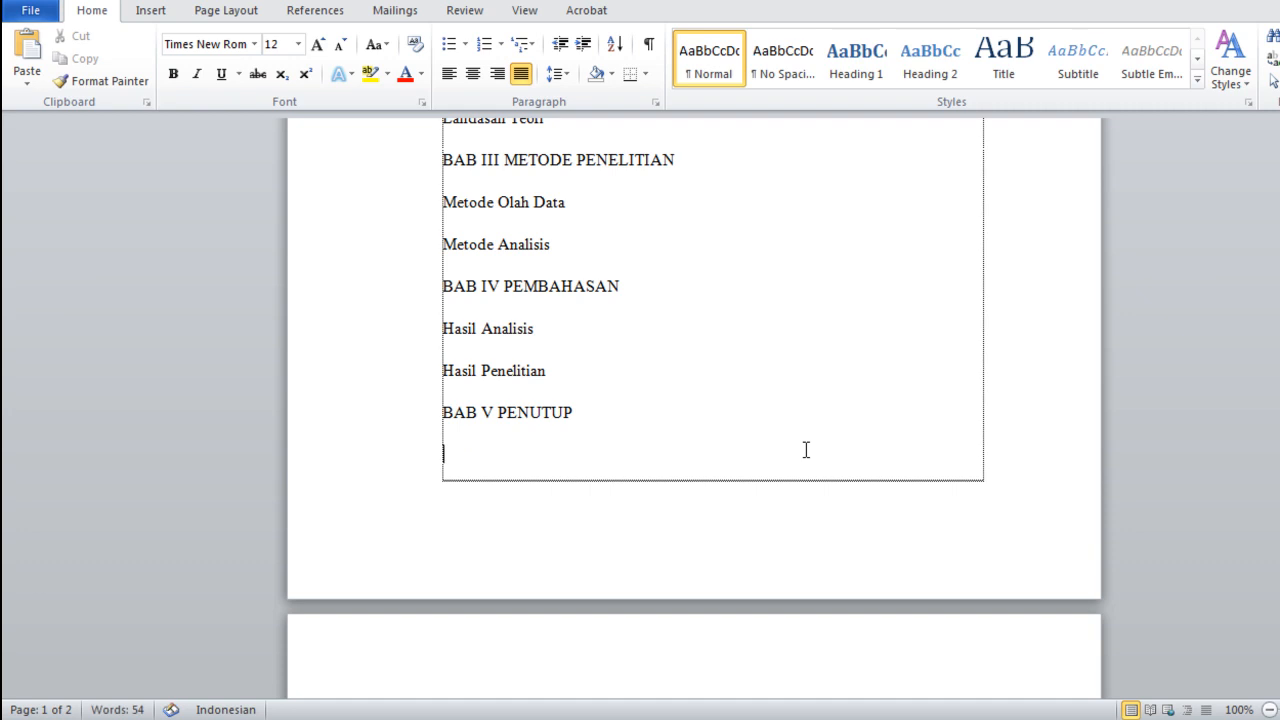
text(Kesimp)
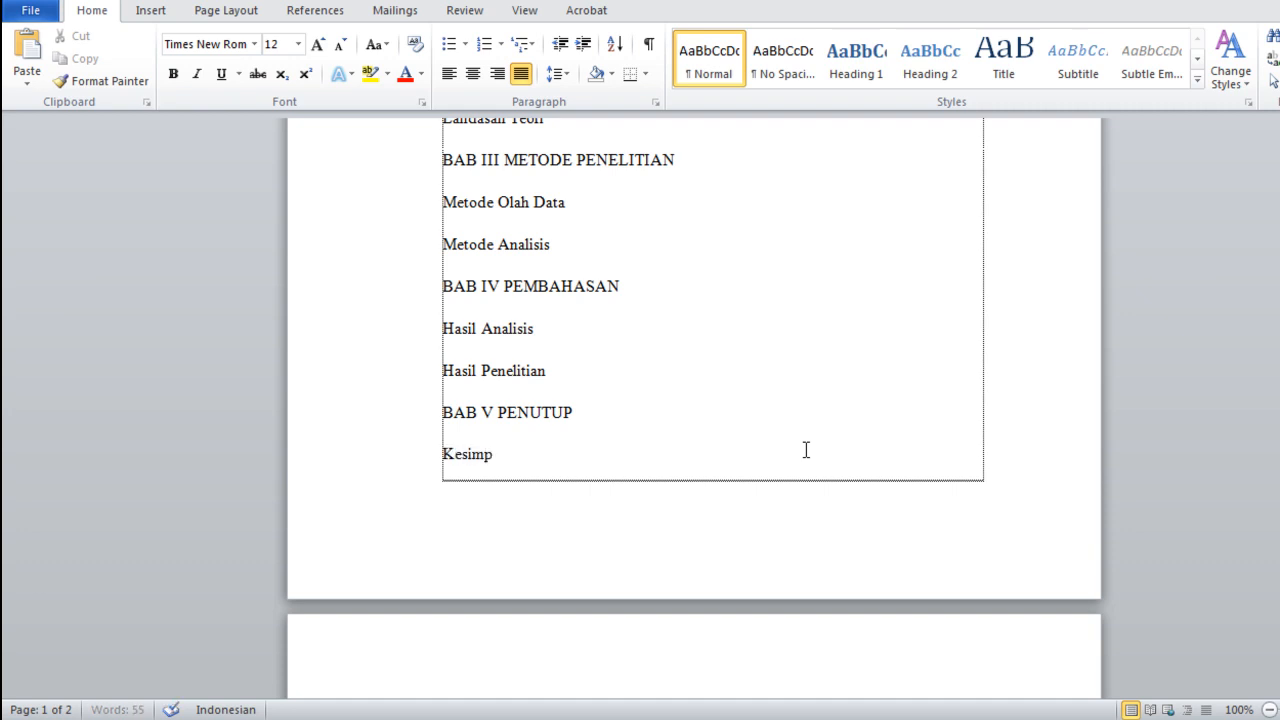
text(ulan)
key(Down)
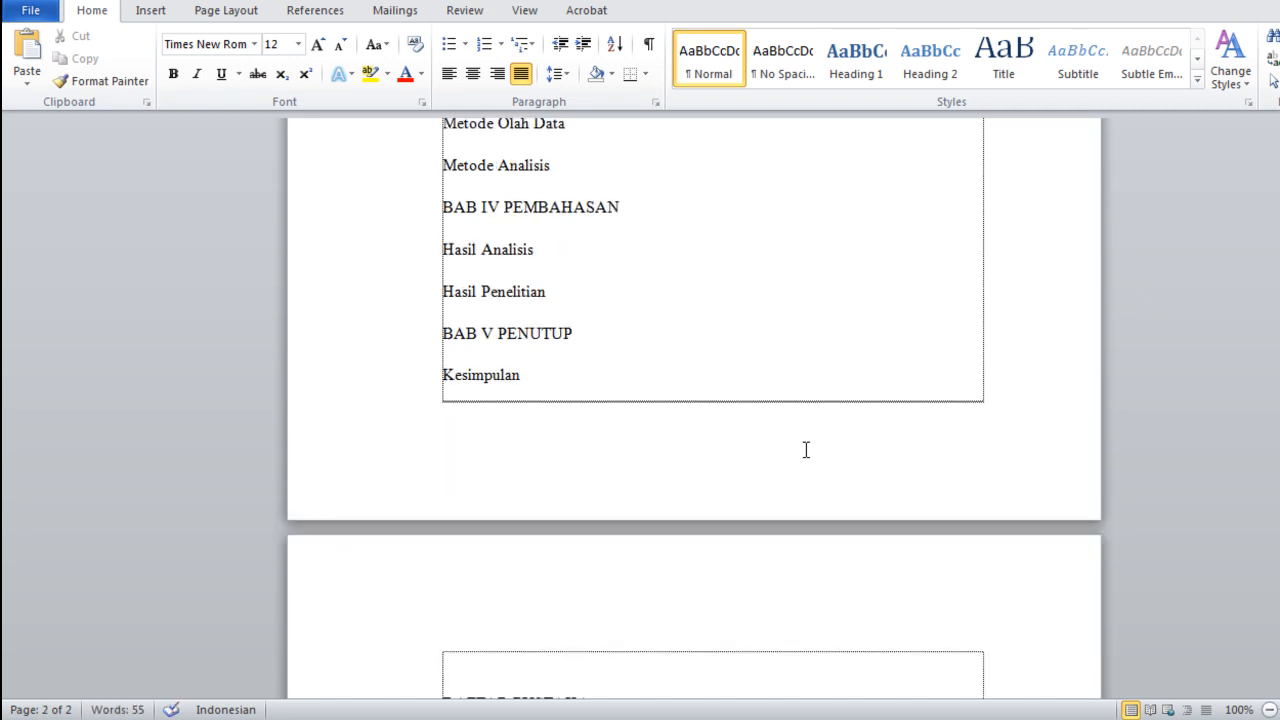
text(Saran)
click(529, 375)
drag(1279, 405, 1279, 312)
scroll(700, 400, up, 1)
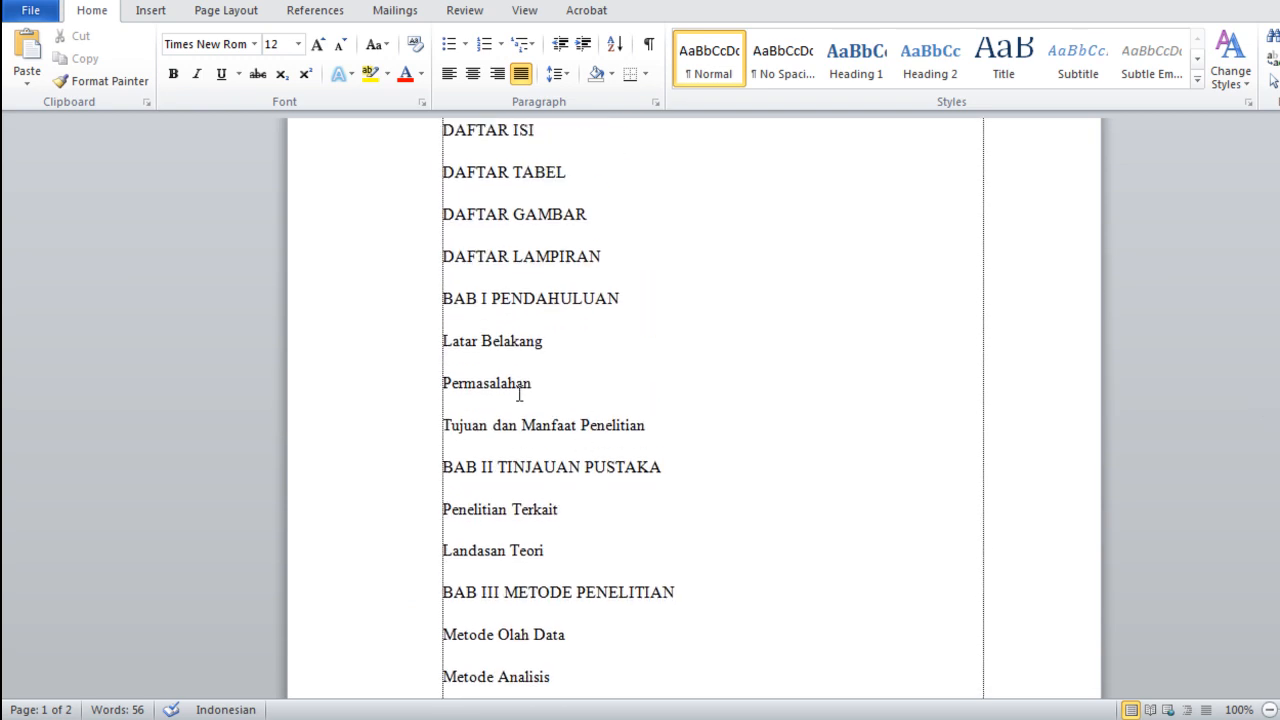
drag(446, 345, 648, 425)
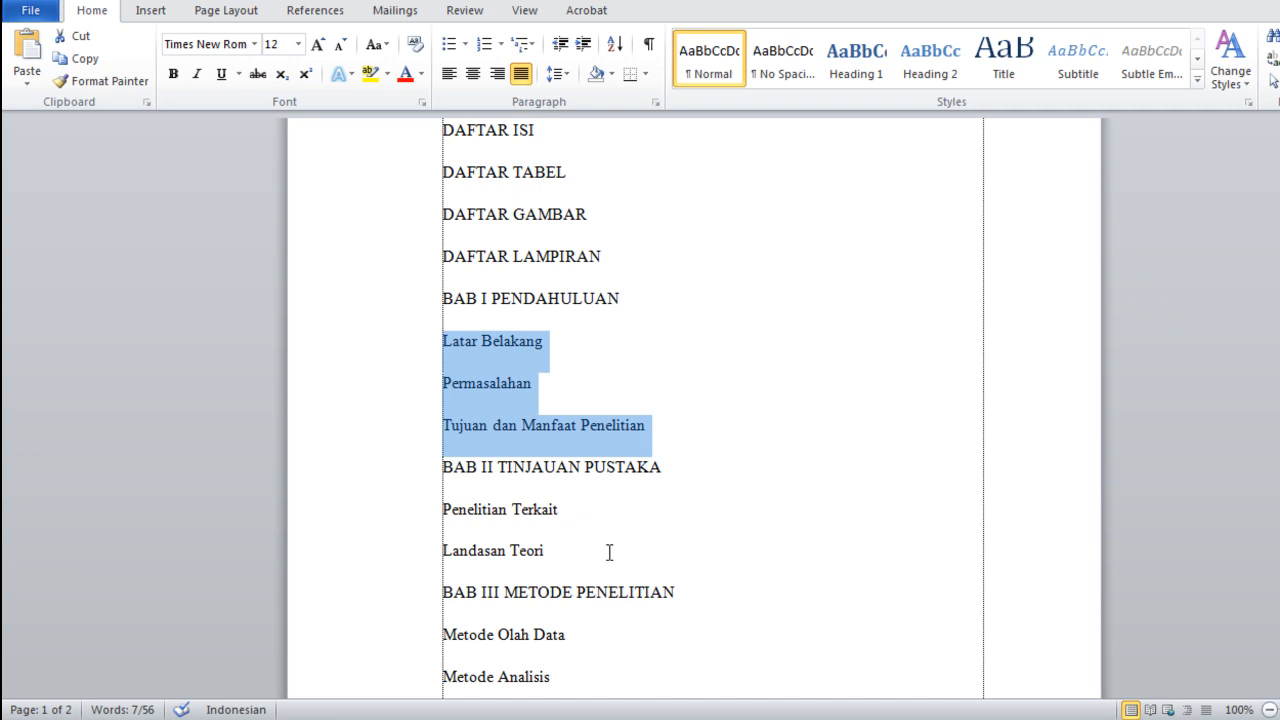
scroll(559, 418, down, 3)
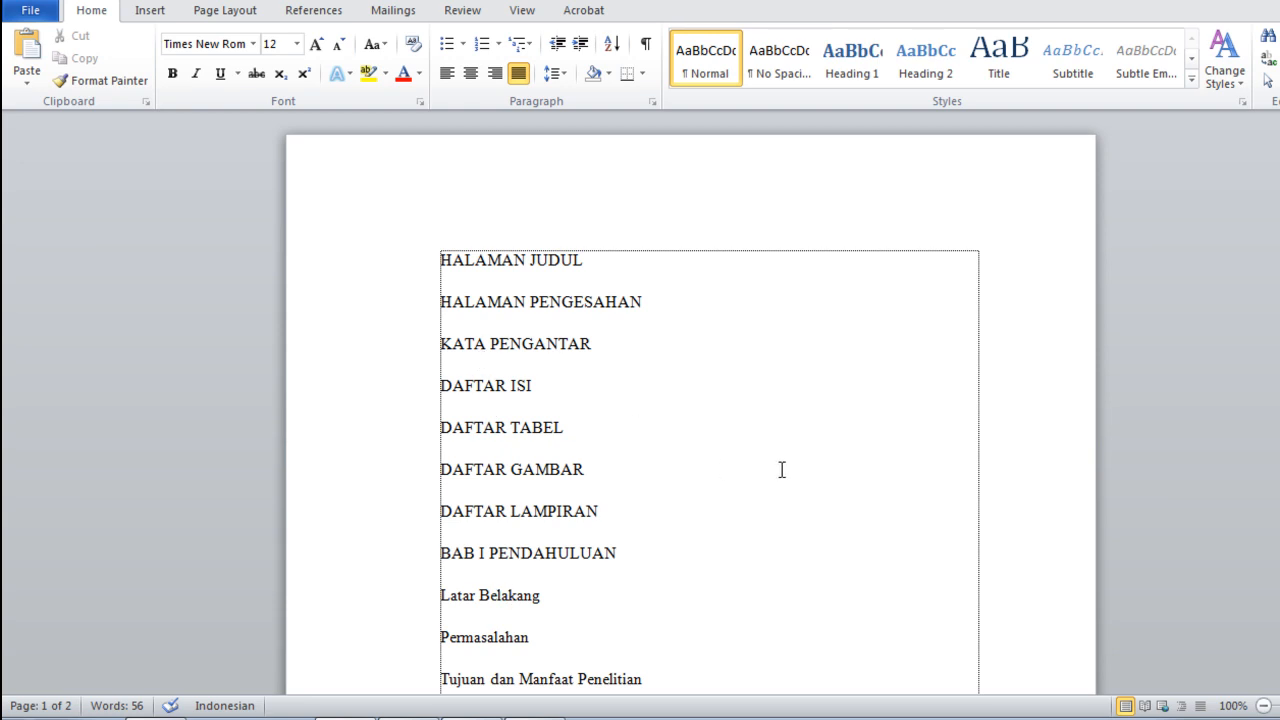
Step: Apply the Heading 1 style to all title lines from HALAMAN JUDUL through BAB I PENDAHULUAN
mouse_move(1279, 220)
mouse_down()
mouse_move(1279, 258)
mouse_move(1279, 229)
mouse_up()
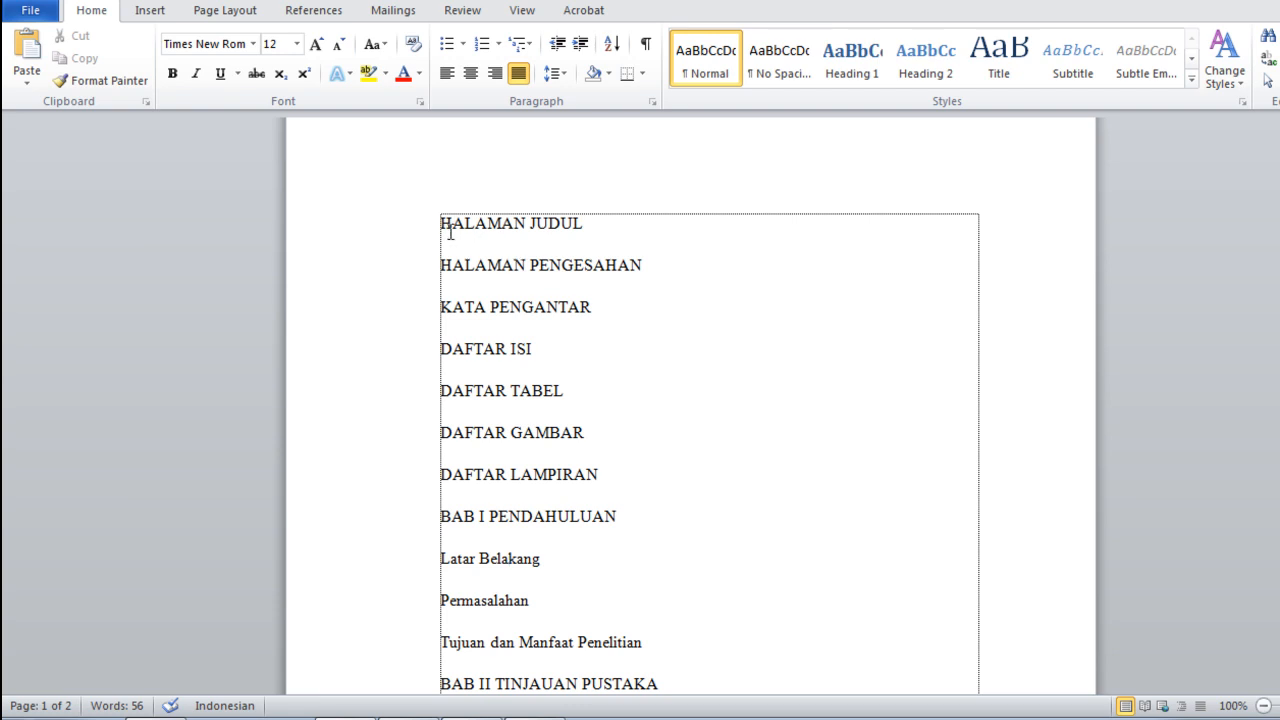
drag(407, 232, 527, 517)
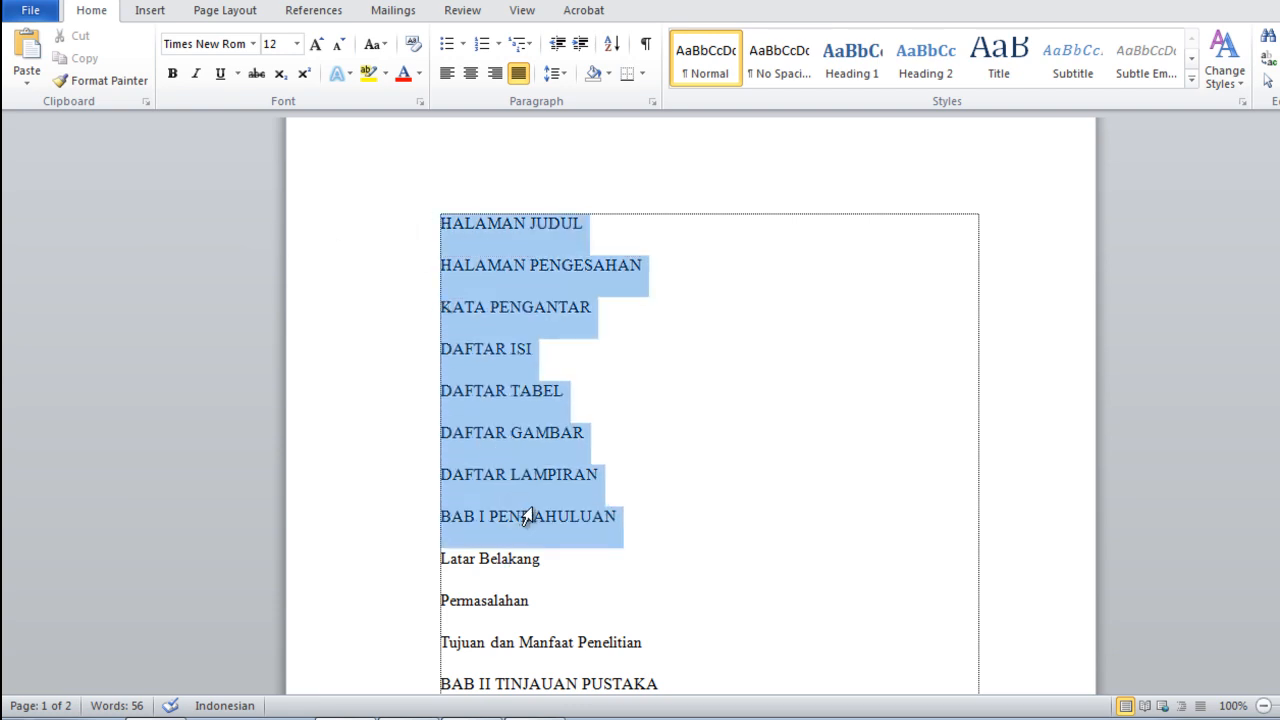
click(866, 77)
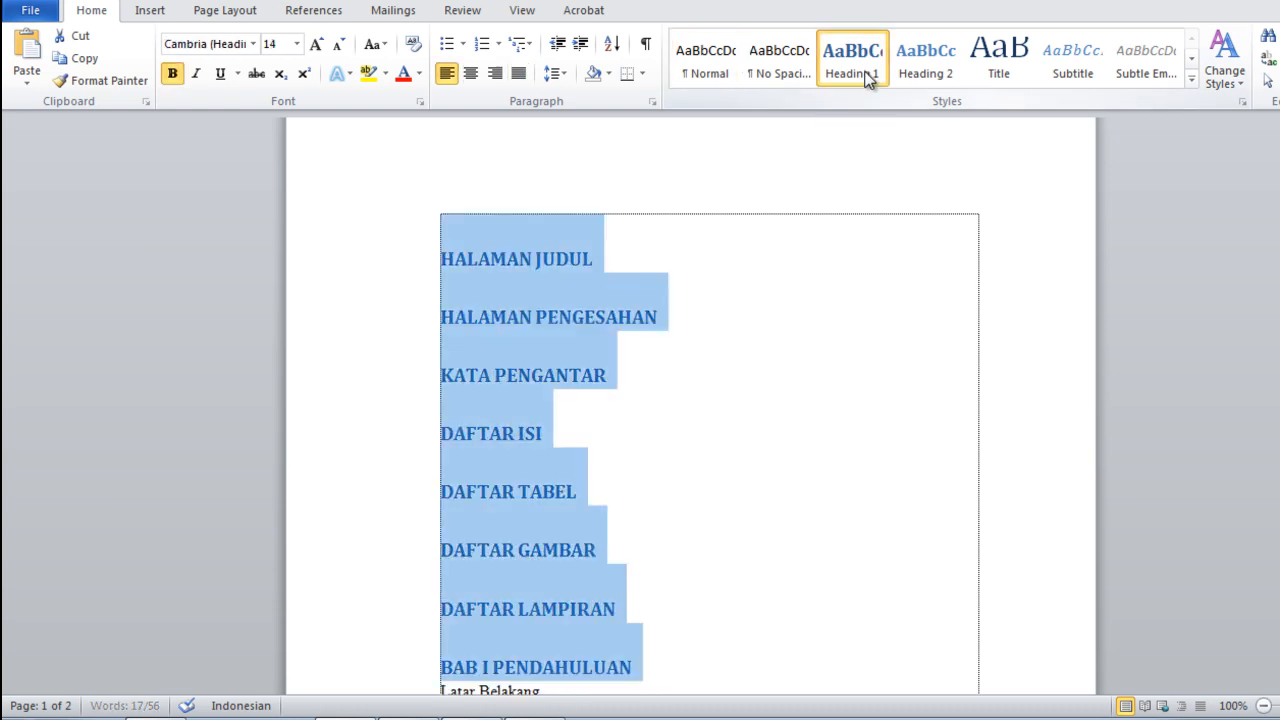
Step: Apply the Heading 2 style to Latar Belakang, Permasalahan and Tujuan dan Manfaat Penelitian under BAB I
scroll(690, 400, down, 8)
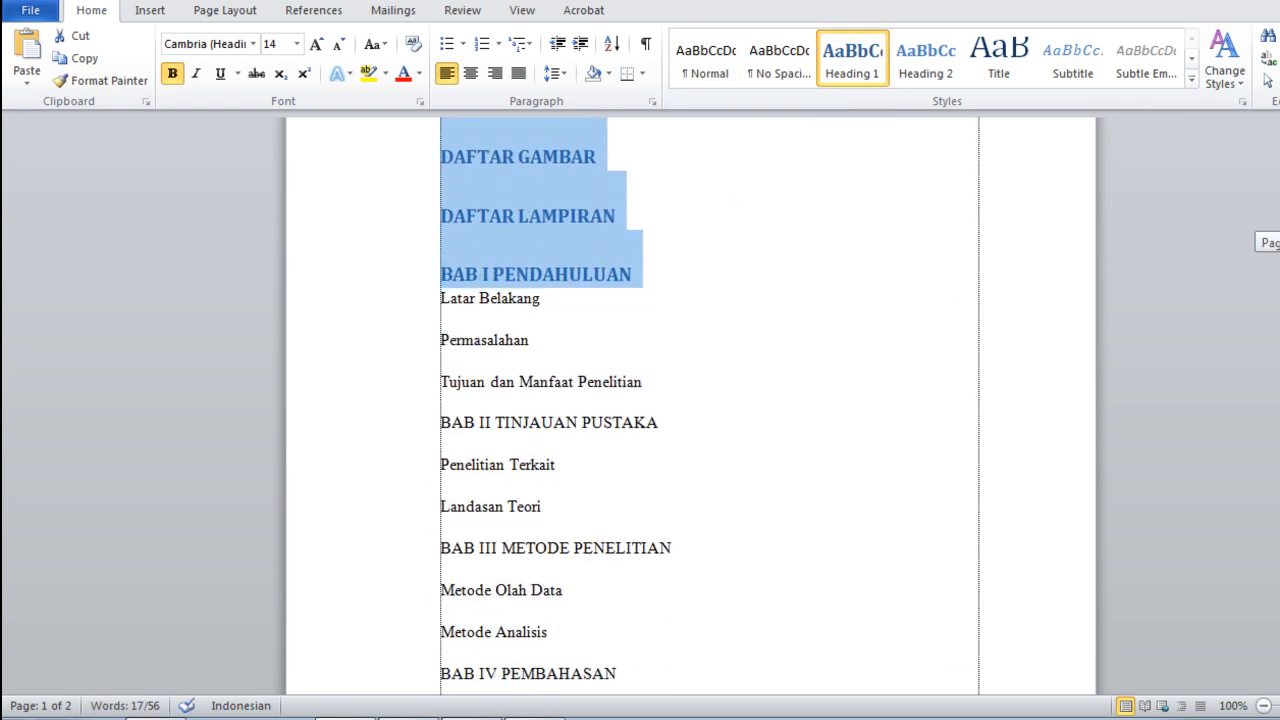
click(518, 303)
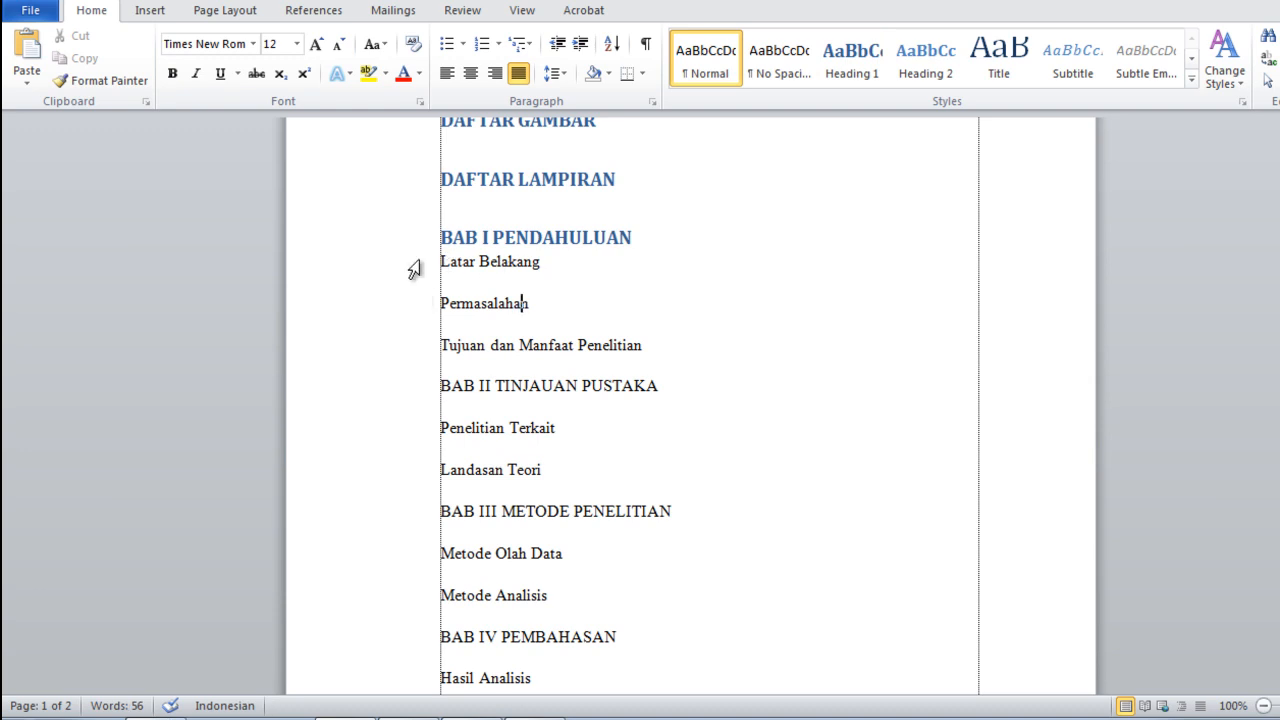
drag(420, 266, 459, 335)
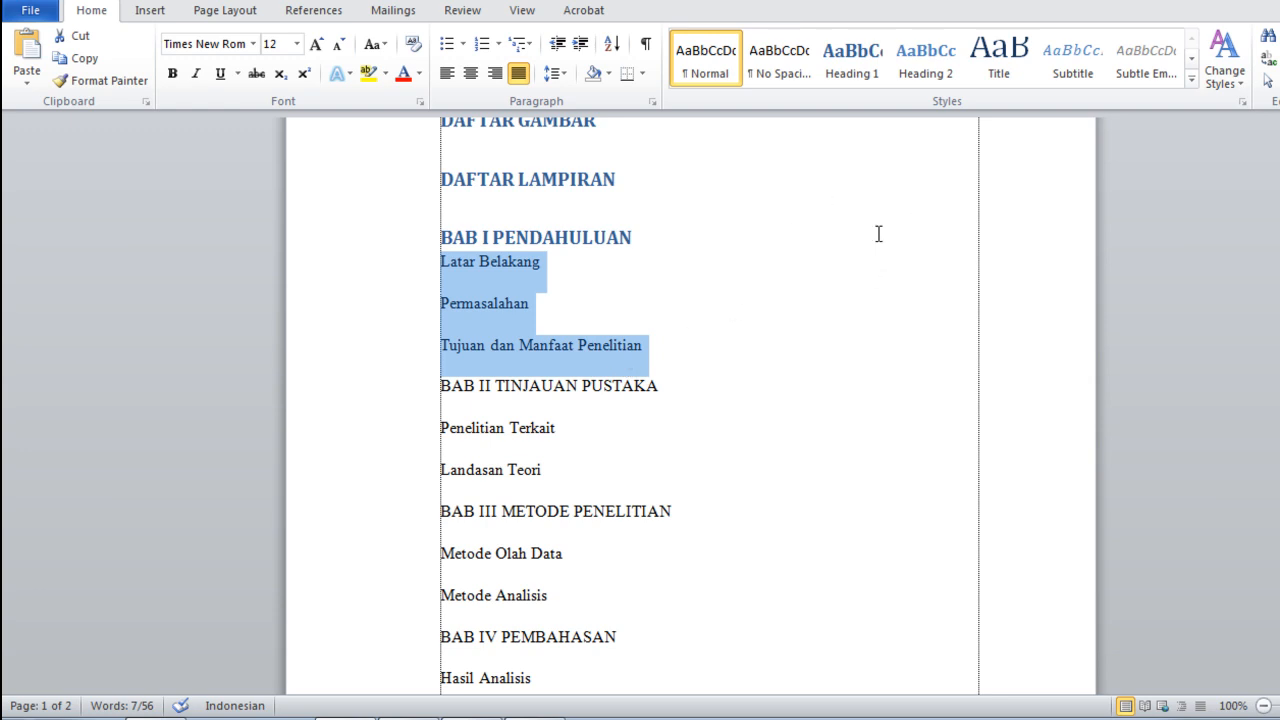
click(926, 58)
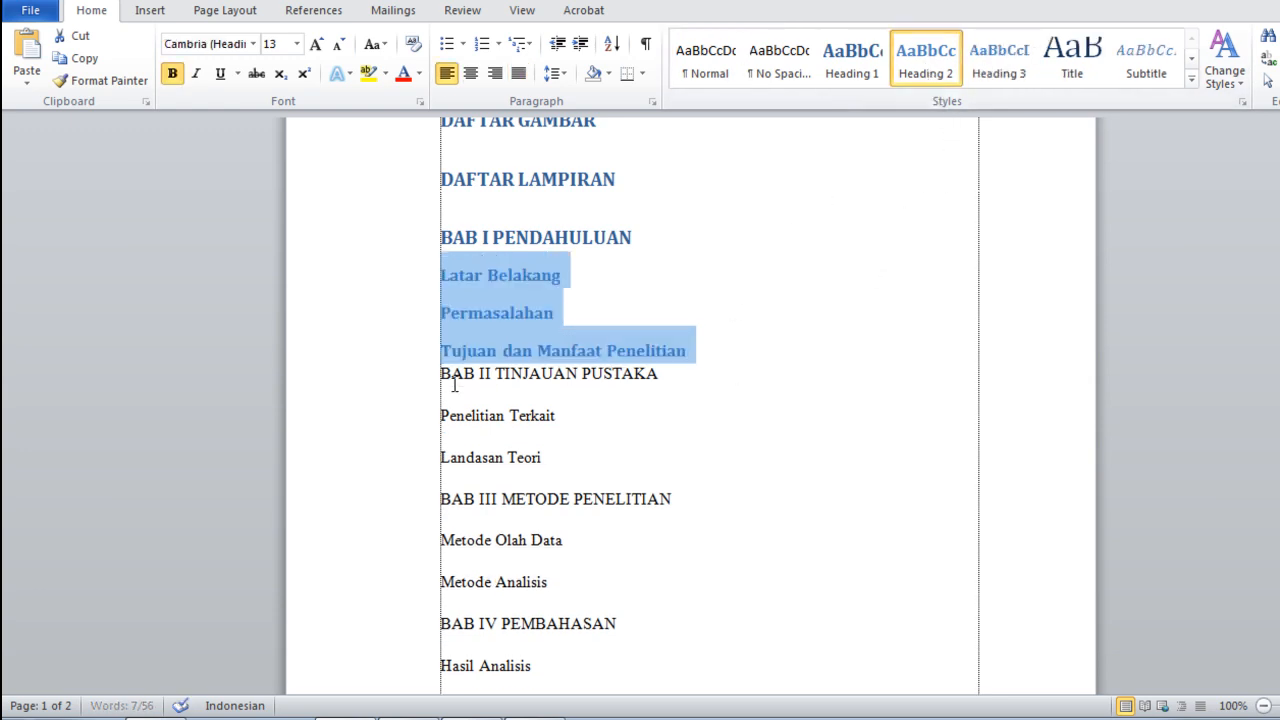
Step: Style BAB II TINJAUAN PUSTAKA as Heading 1 and its subsections Penelitian Terkait and Landasan Teori as Heading 2
click(407, 386)
click(852, 58)
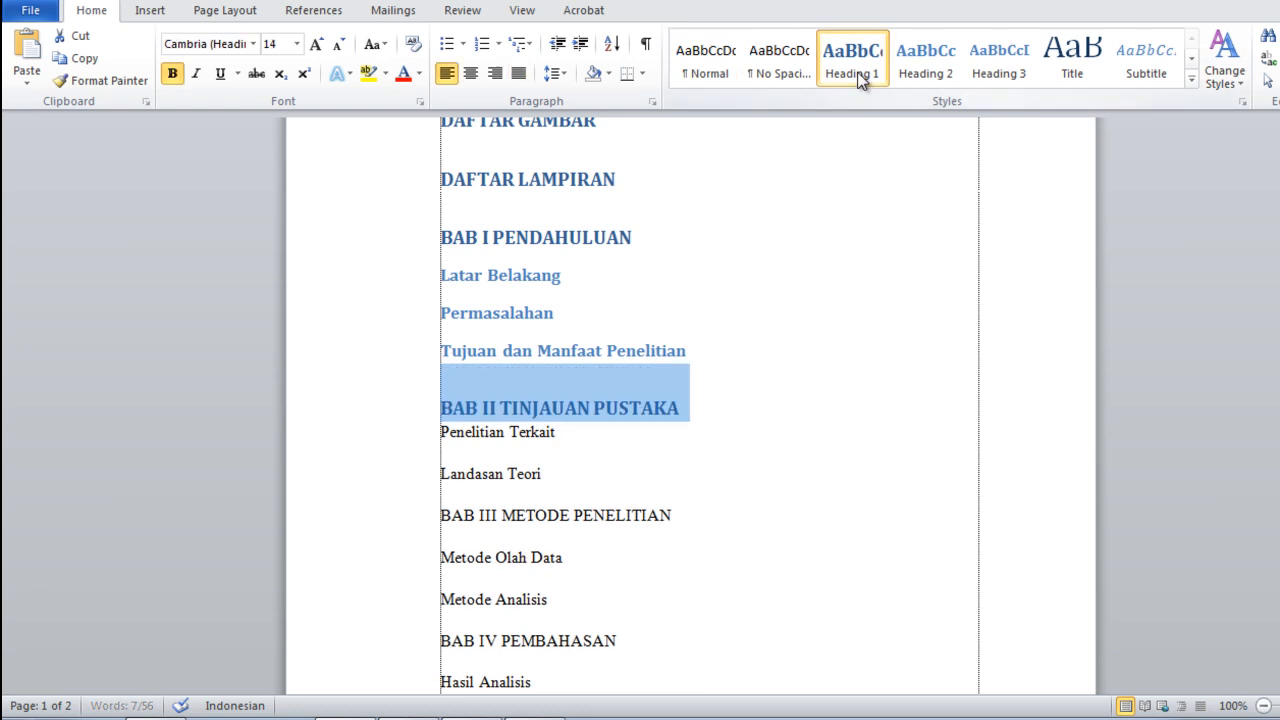
drag(404, 445, 425, 482)
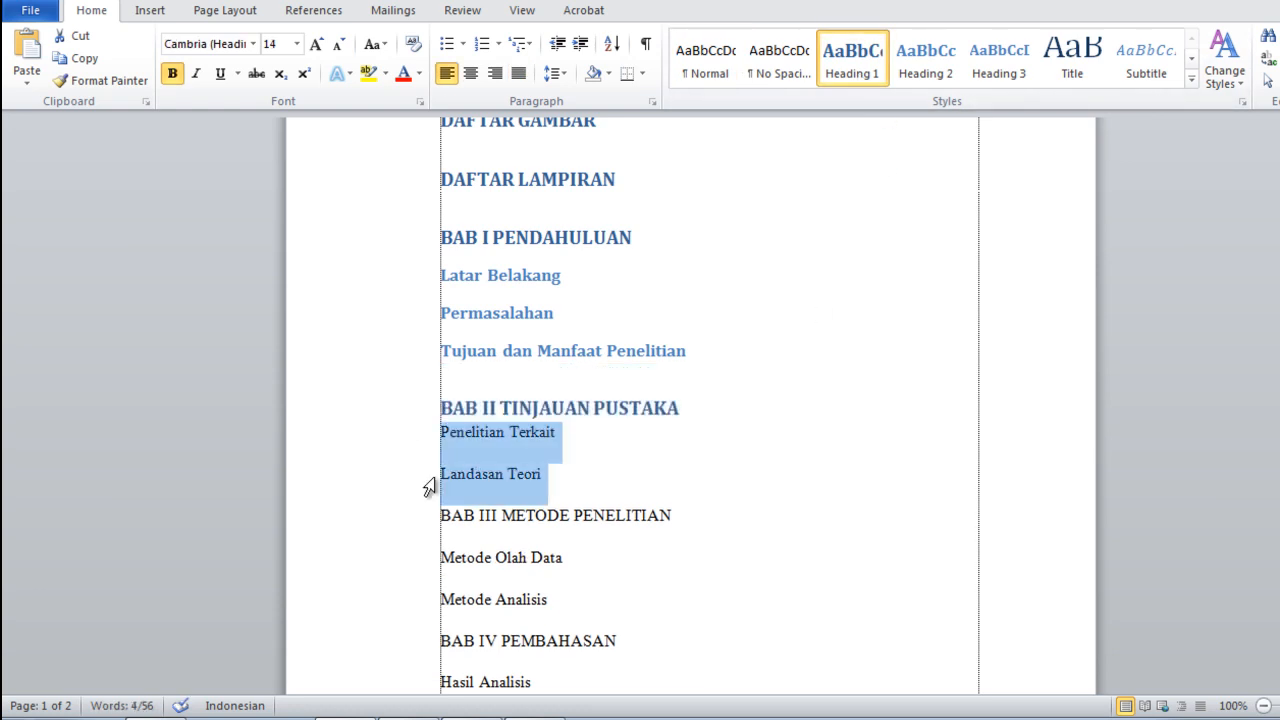
click(943, 77)
Step: Style BAB III METODE PENELITIAN as Heading 1 and its subsections Metode Olah Data and Metode Analisis as Heading 2
scroll(622, 377, down, 2)
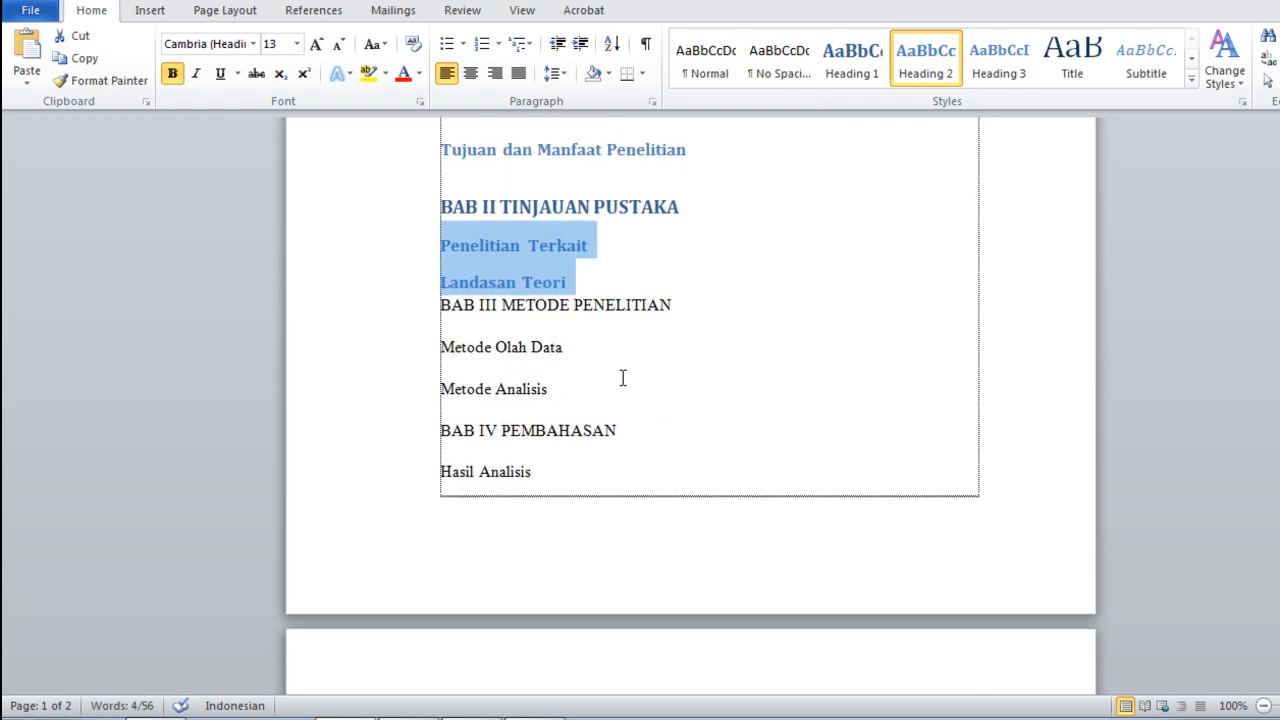
click(414, 317)
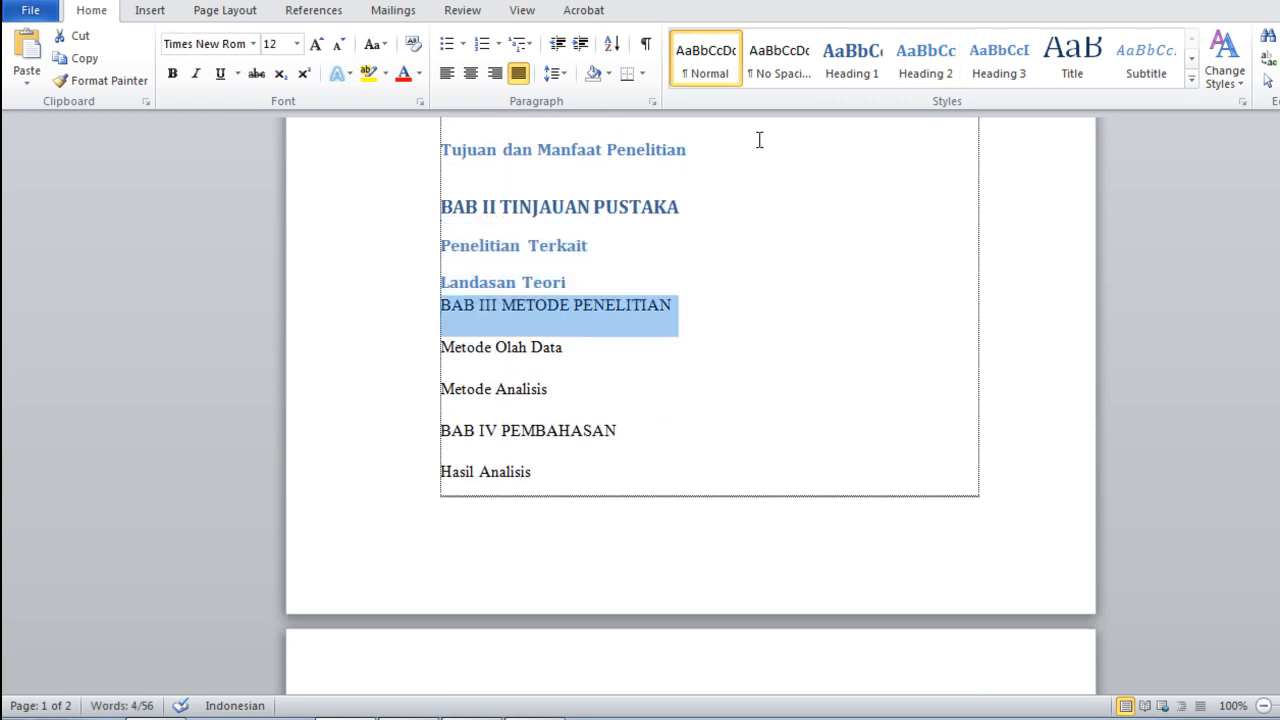
click(871, 80)
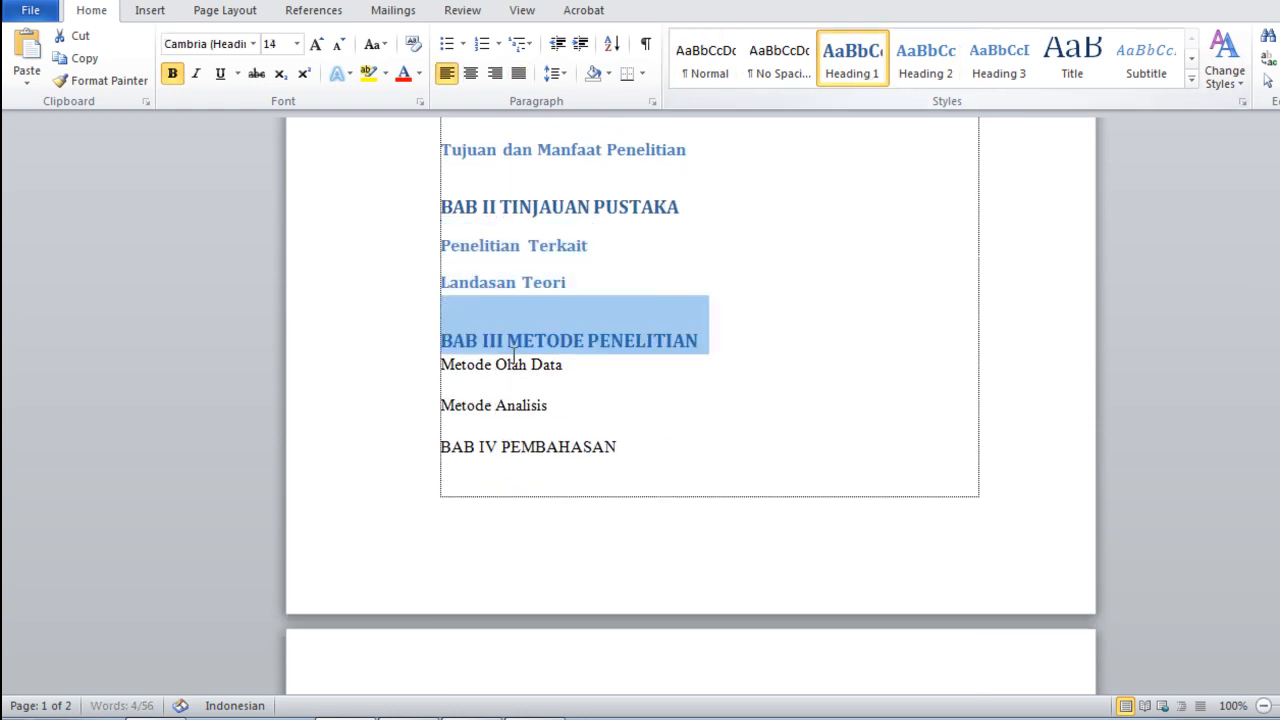
drag(401, 385, 423, 411)
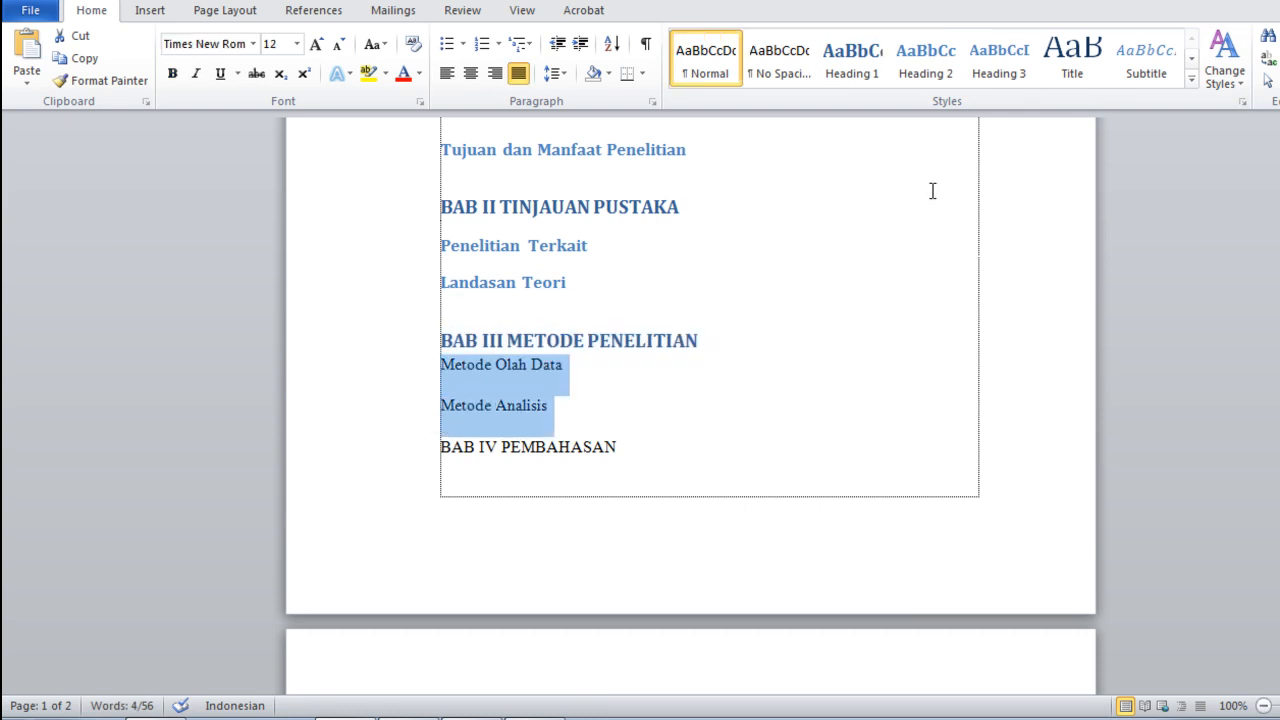
click(945, 80)
Step: Style BAB IV PEMBAHASAN as Heading 1 and its subsections Hasil Analisis and Hasil Penelitian as Heading 2
scroll(897, 326, down, 3)
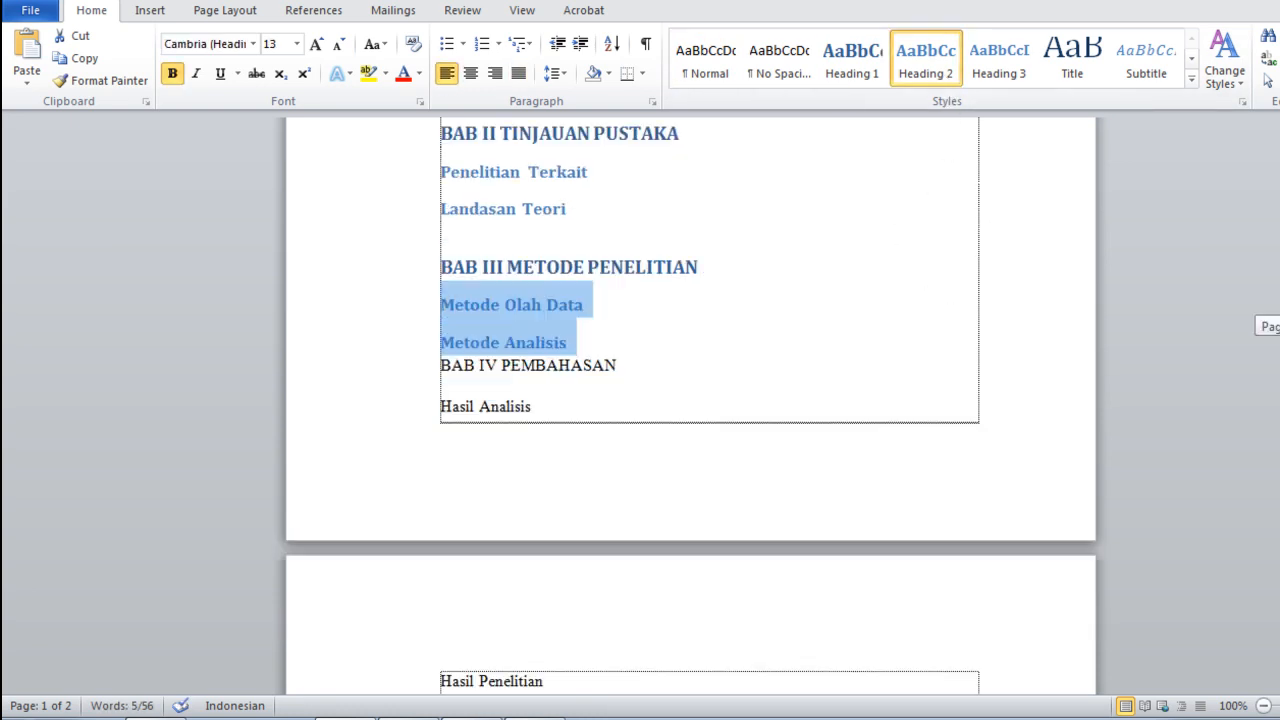
click(417, 272)
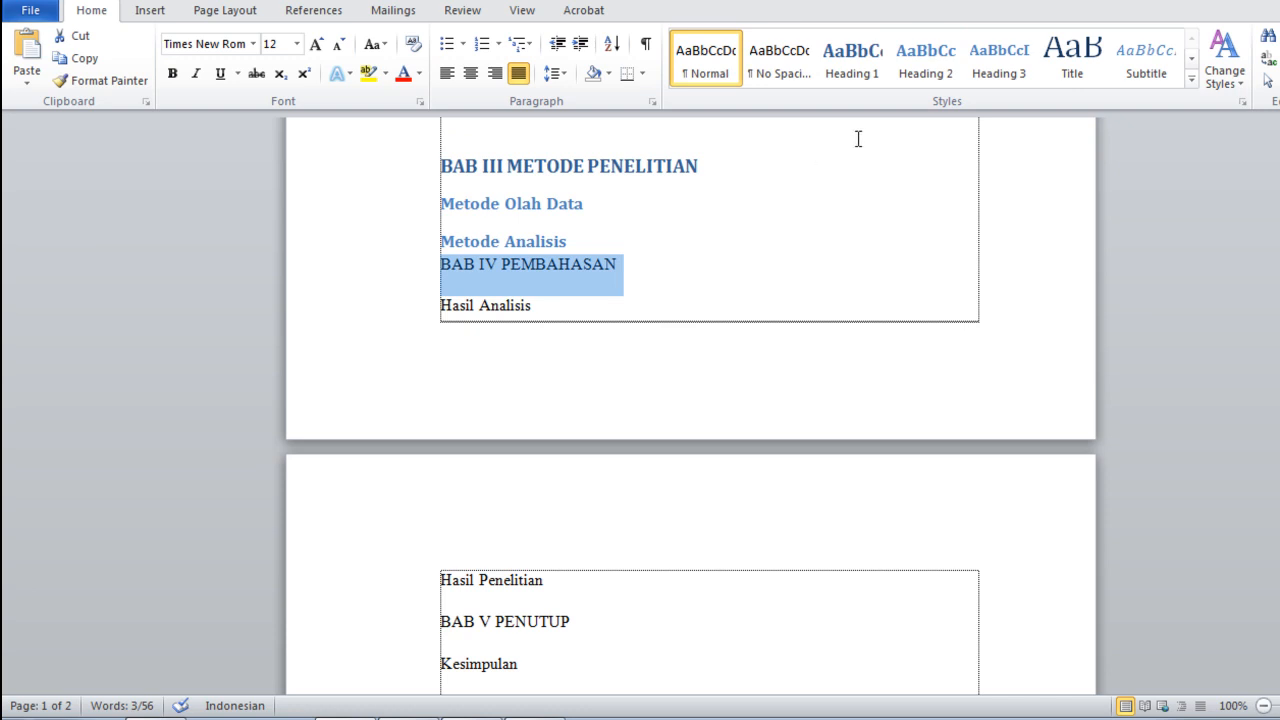
click(870, 75)
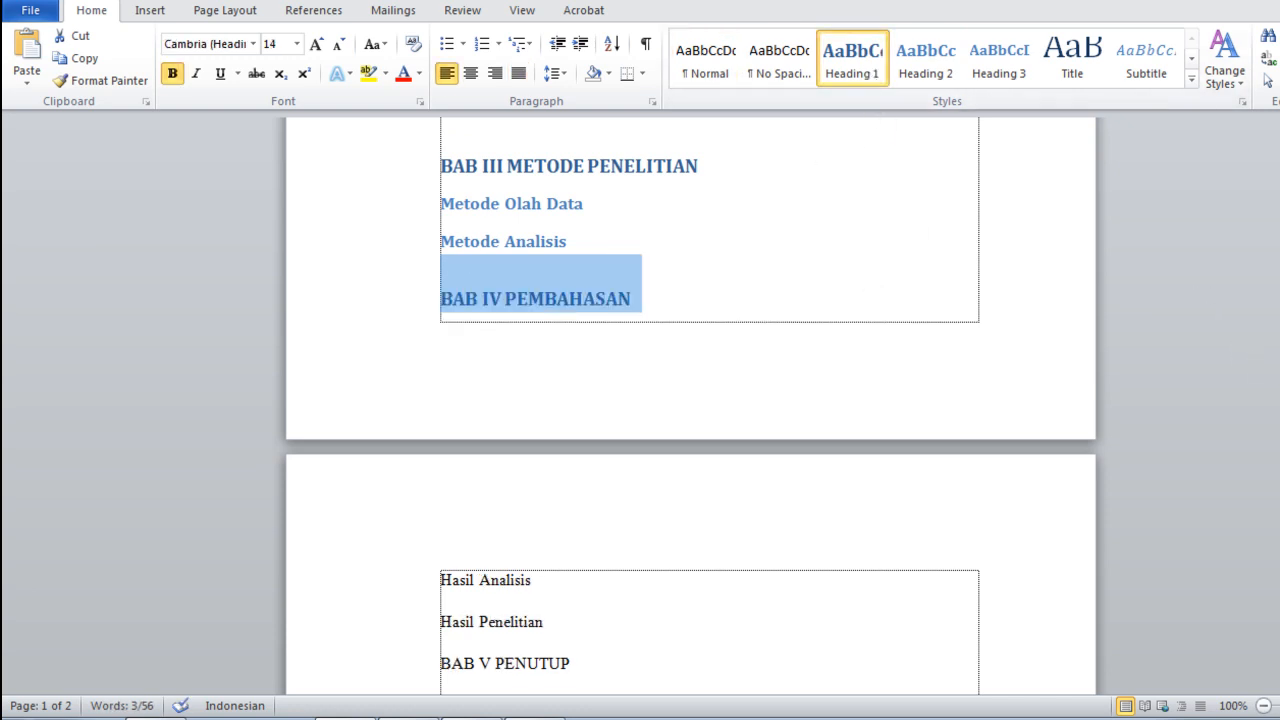
scroll(1235, 340, down, 2)
scroll(1250, 375, down, 1)
drag(406, 385, 415, 420)
click(923, 75)
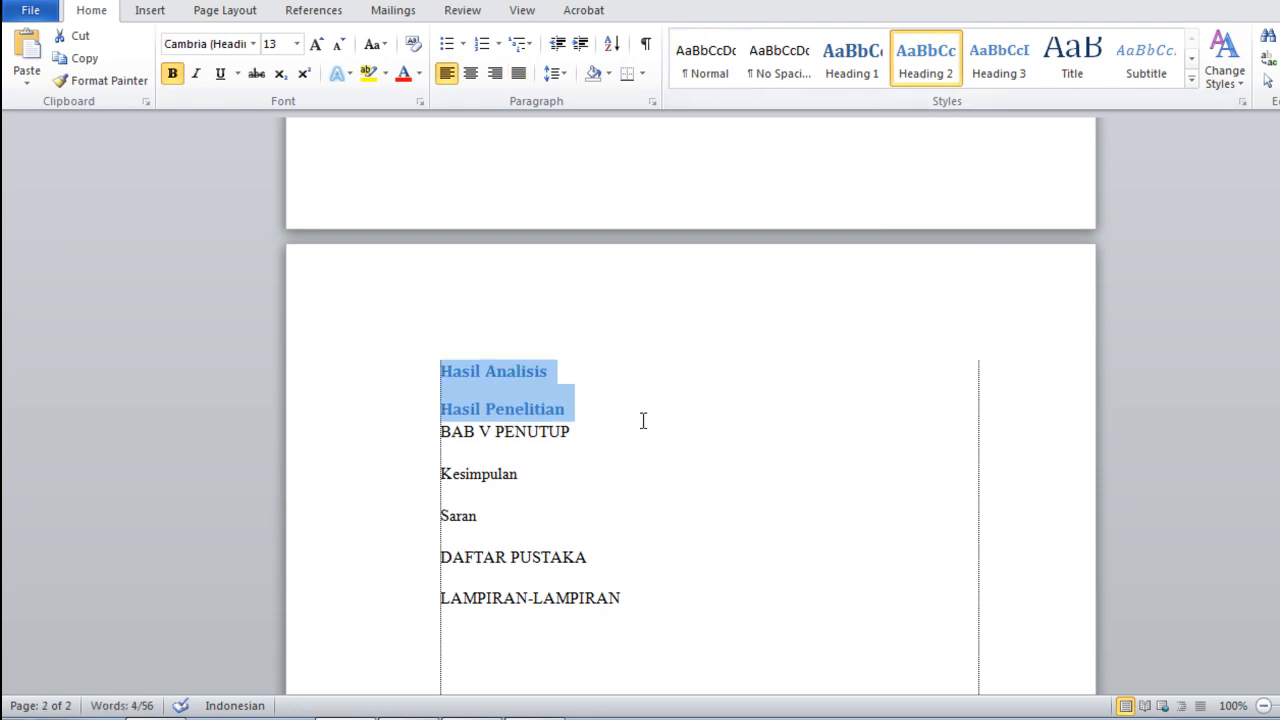
Step: Style BAB V PENUTUP as Heading 1 and its subsections Kesimpulan and Saran as Heading 2
click(358, 448)
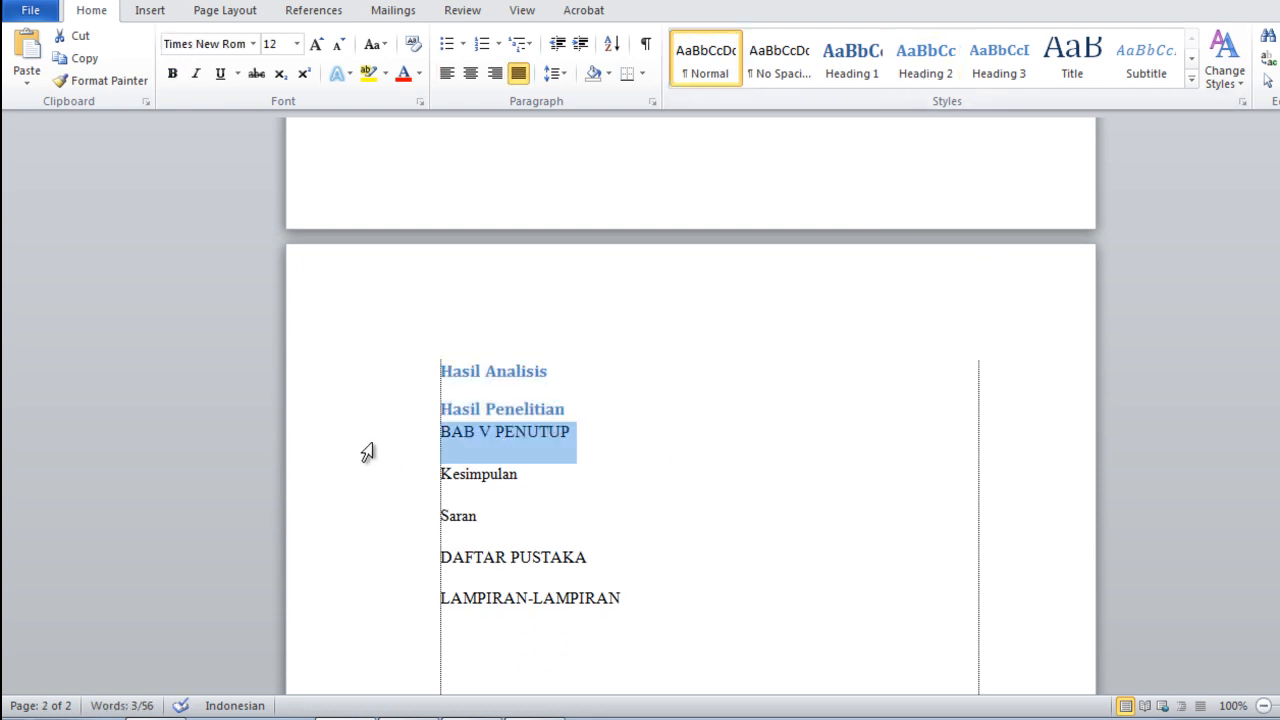
click(858, 72)
click(923, 468)
drag(414, 495, 417, 540)
click(930, 70)
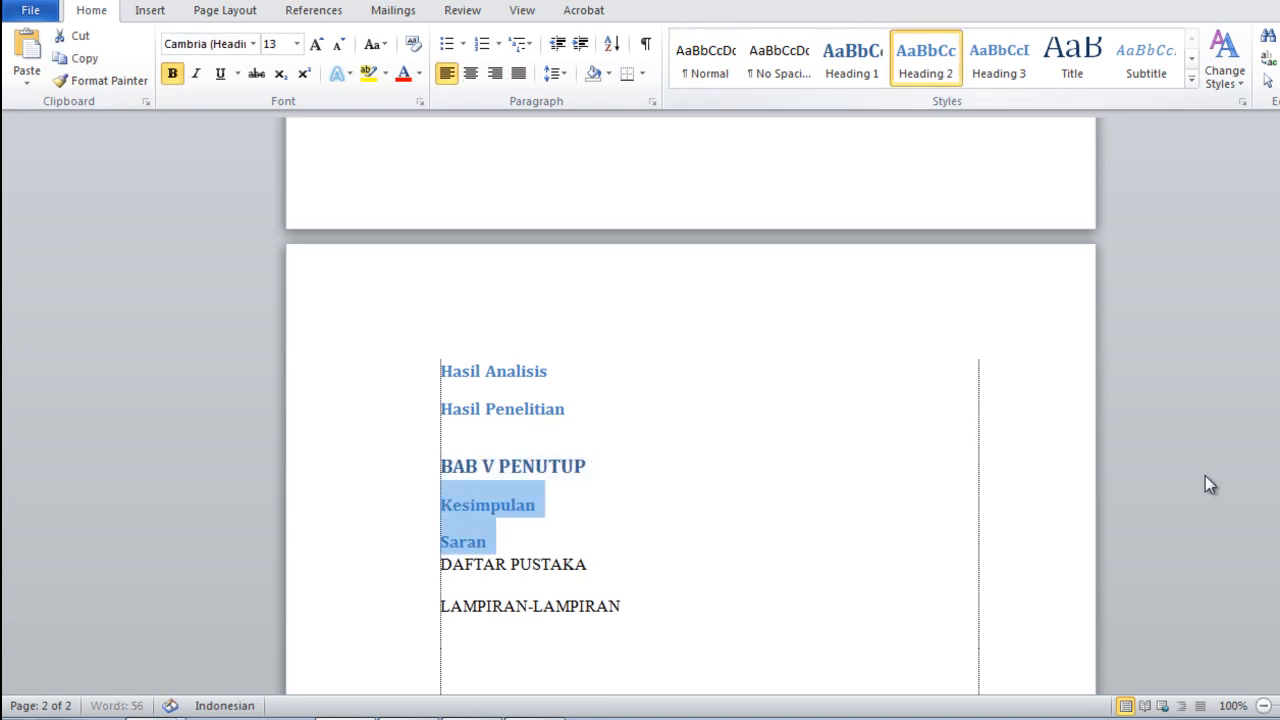
Step: Style DAFTAR PUSTAKA and LAMPIRAN-LAMPIRAN at the end of the outline as Heading 1
scroll(1046, 520, down, 2)
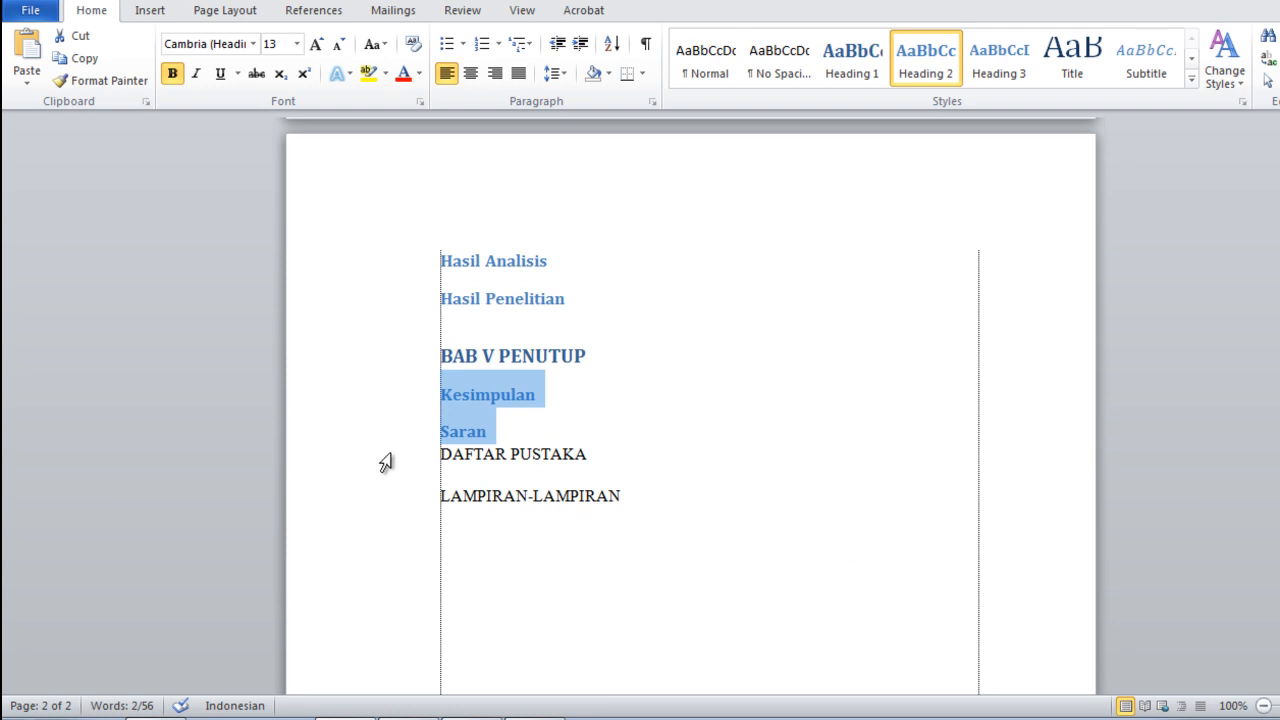
drag(383, 458, 400, 512)
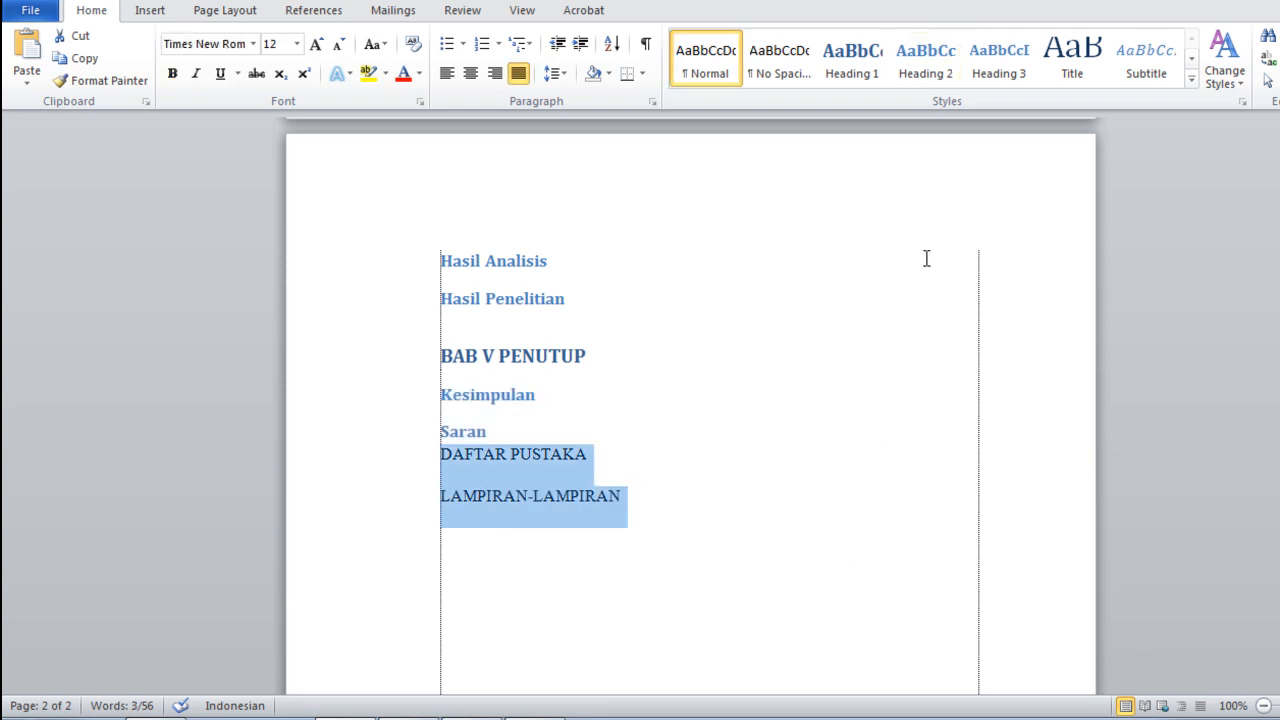
click(862, 72)
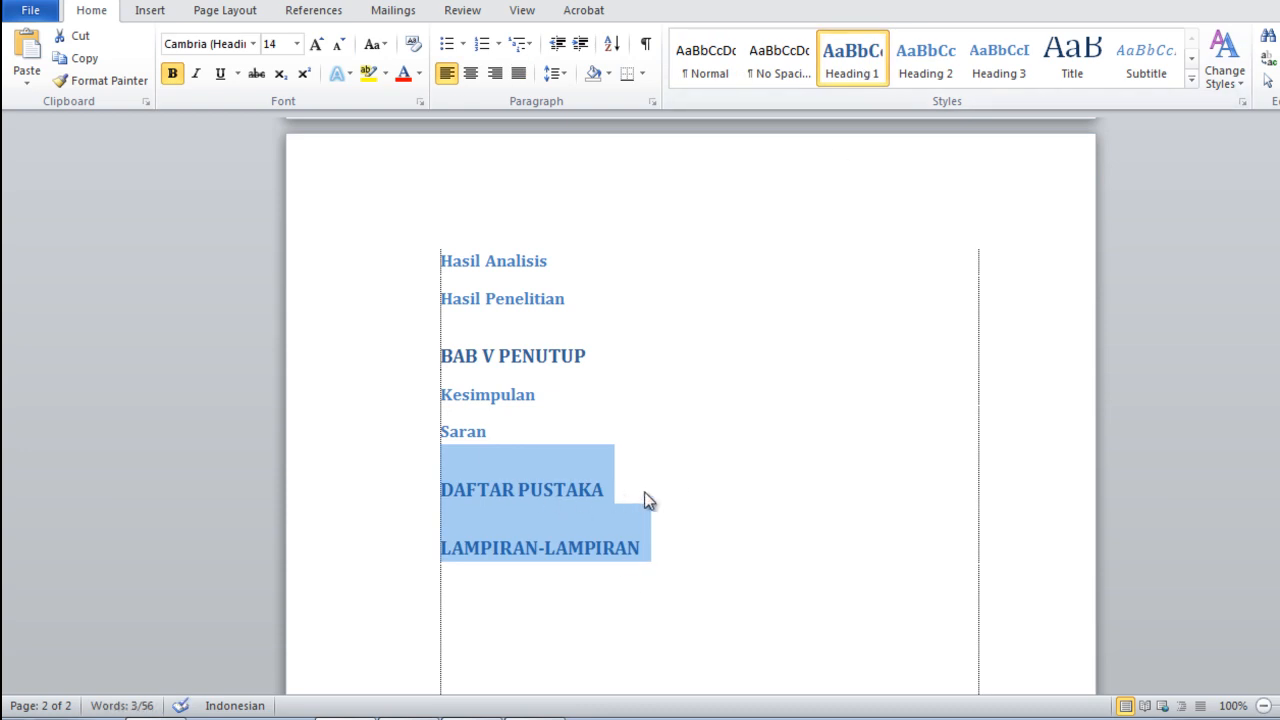
click(612, 489)
Step: Set the font of the entire document to Times New Roman, size 12
drag(1279, 481, 1279, 220)
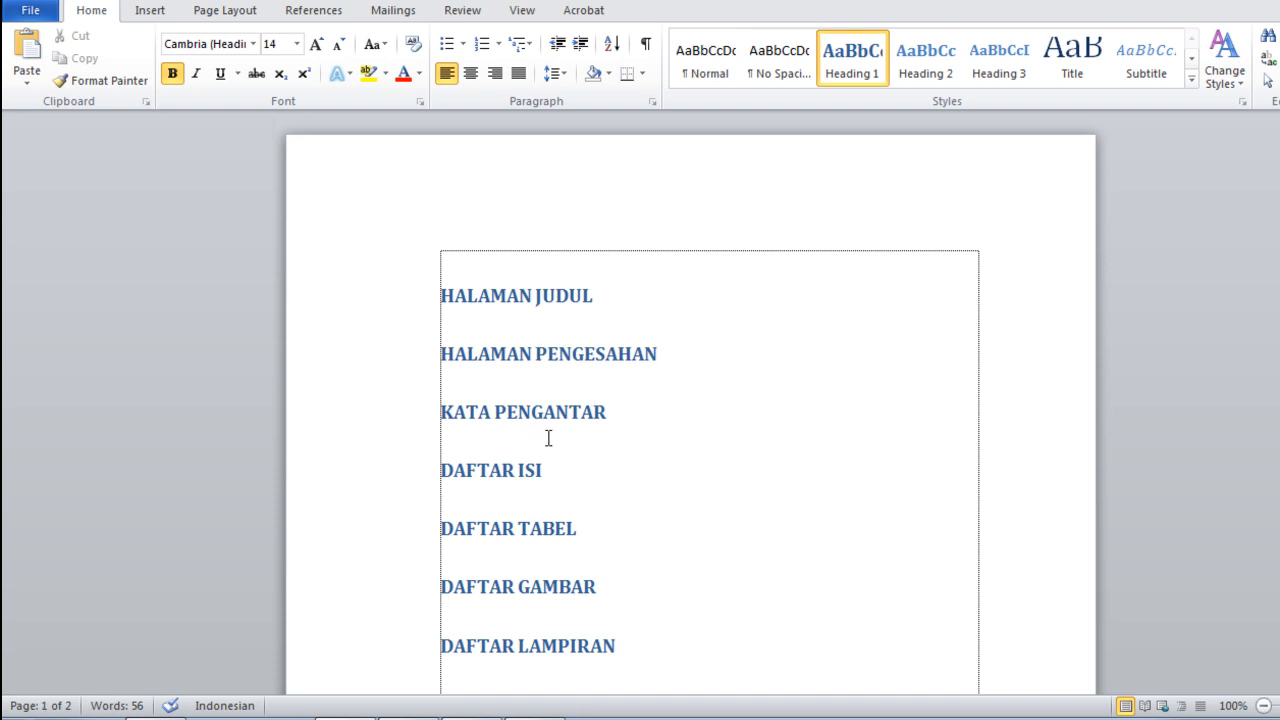
mouse_move(1279, 250)
mouse_down()
mouse_move(1279, 418)
mouse_move(1279, 250)
mouse_up()
key(ctrl+a)
scroll(690, 400, down, 5)
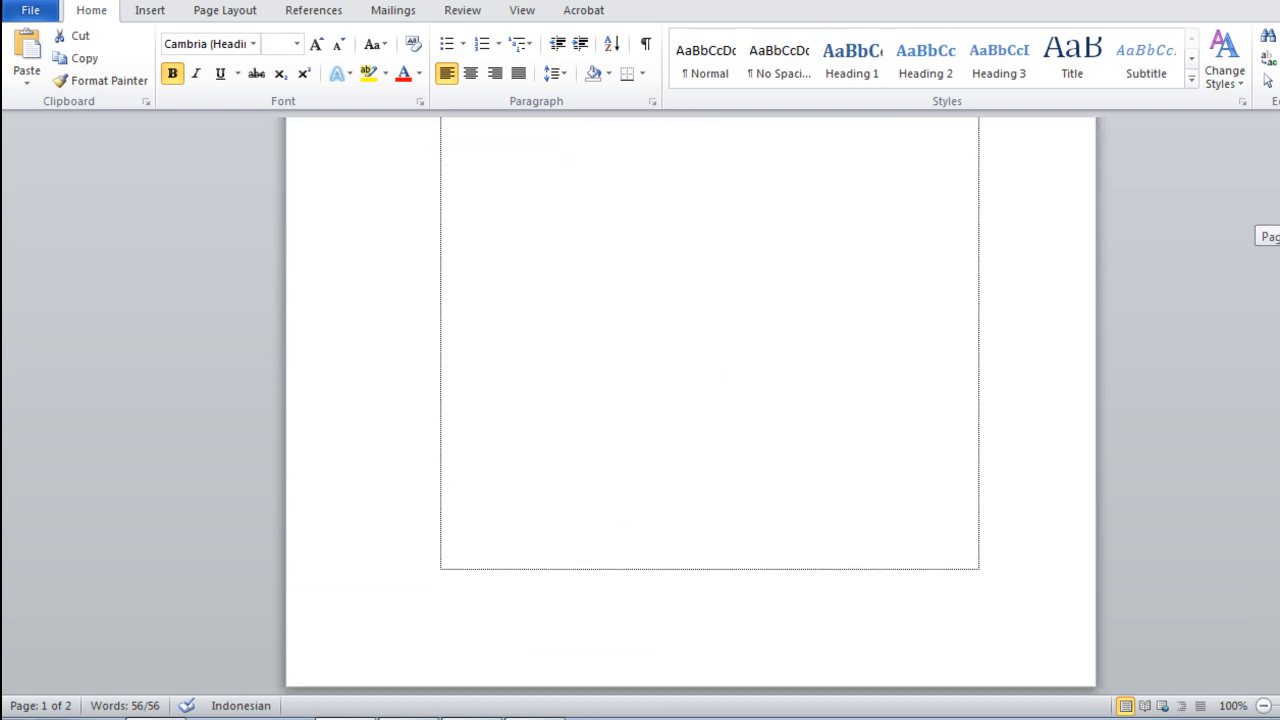
scroll(690, 400, up, 5)
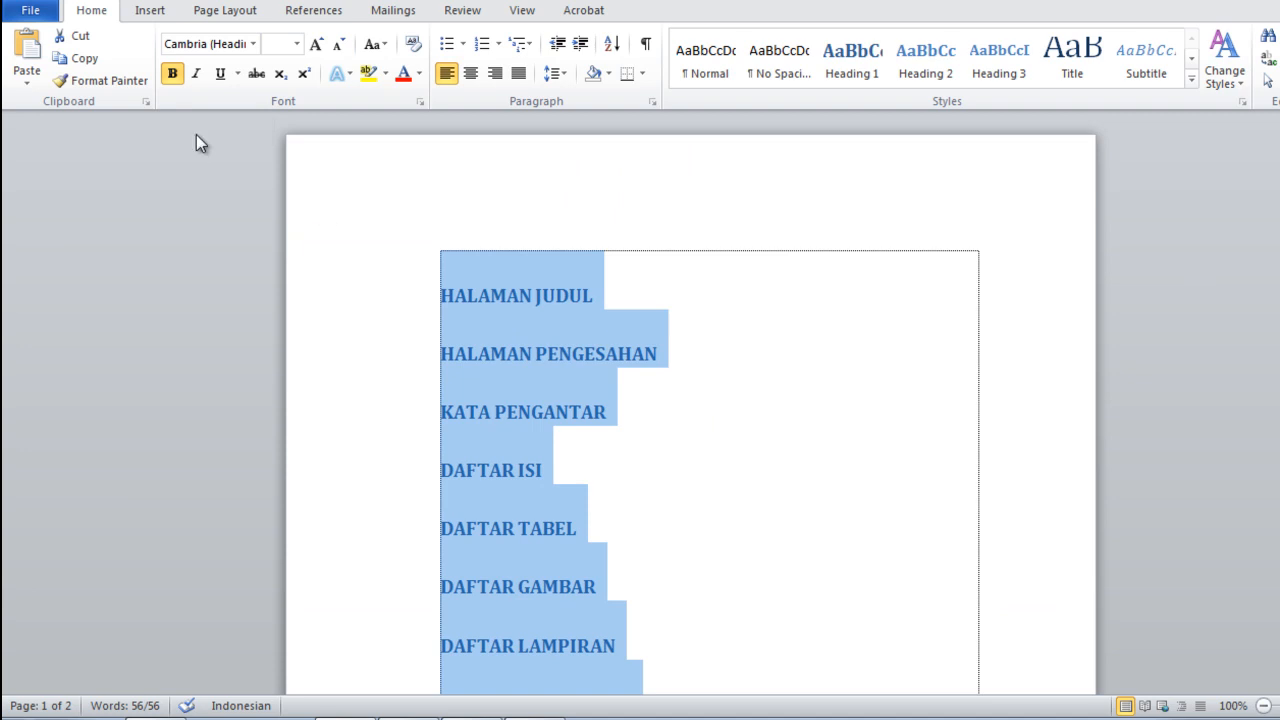
click(254, 44)
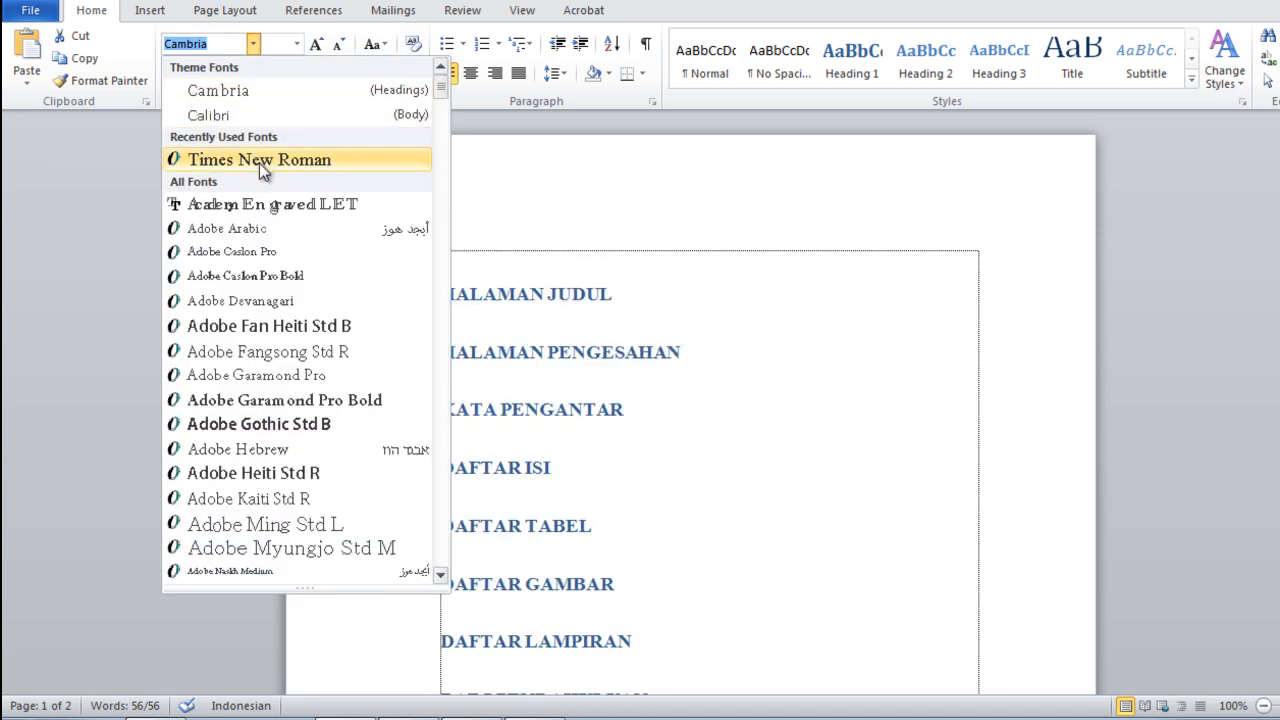
click(259, 163)
click(297, 44)
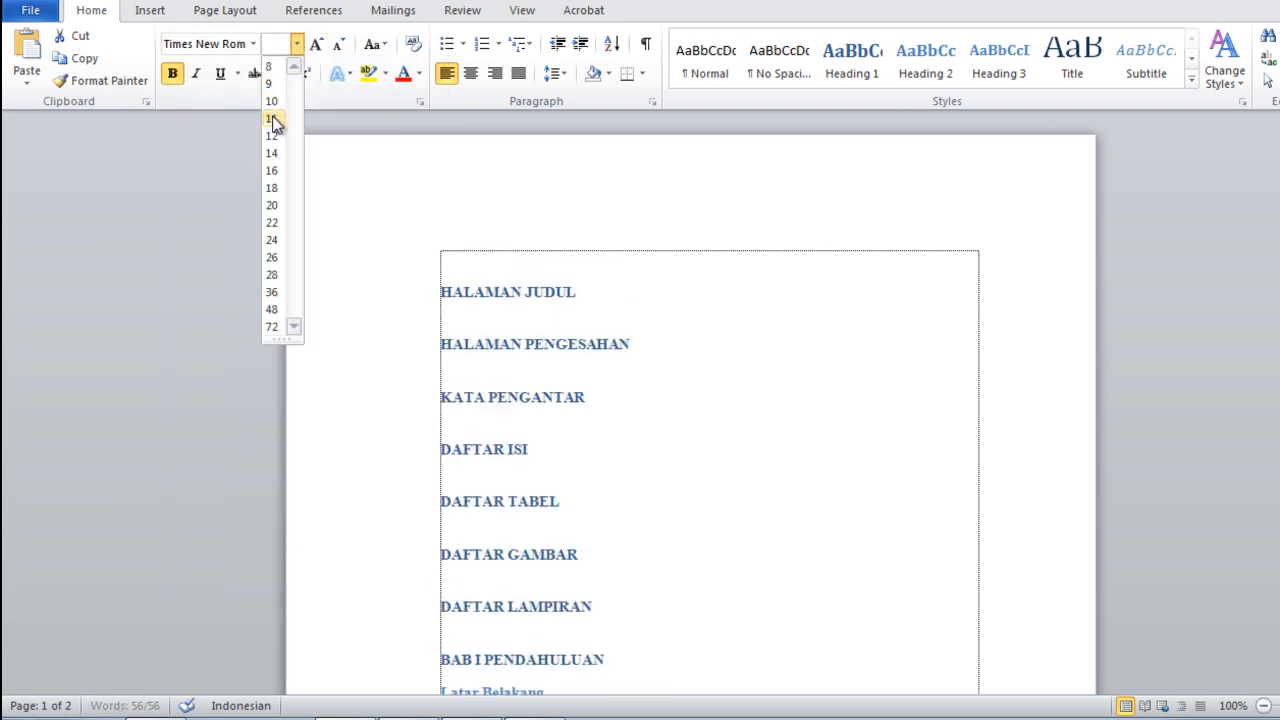
click(276, 136)
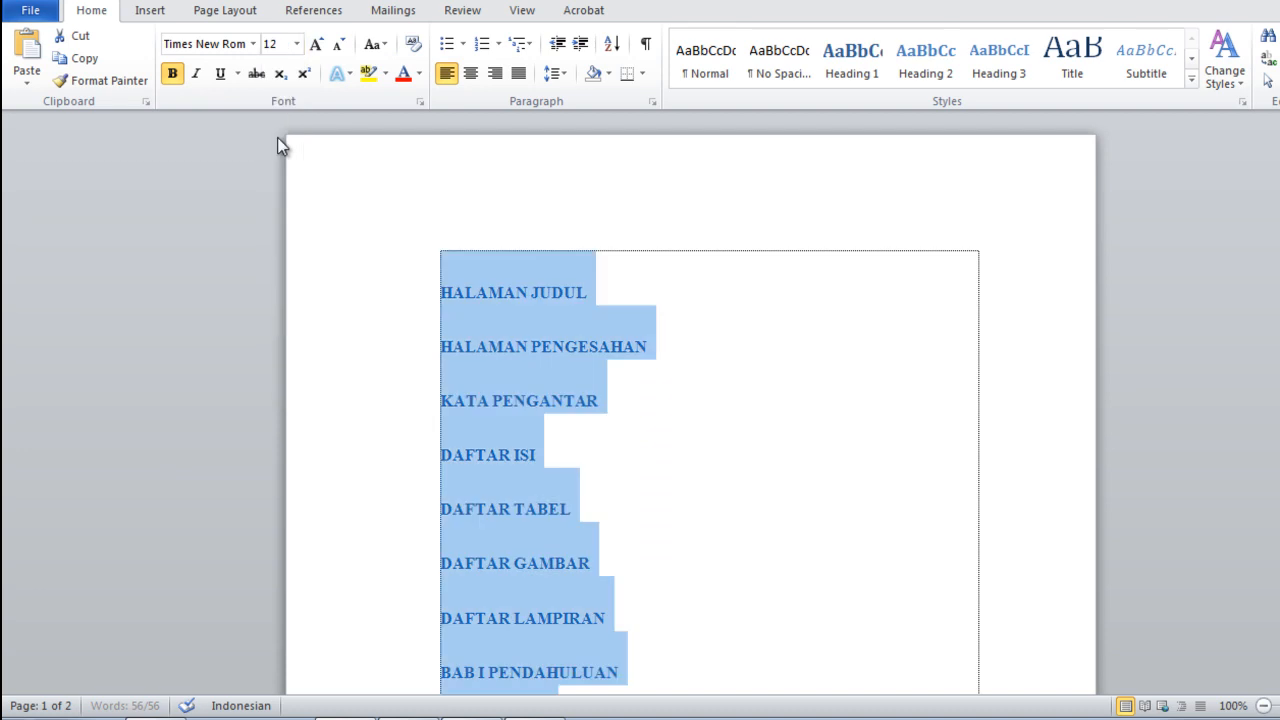
Step: Remove bold from the entire document's text and set its font colour to black
click(174, 76)
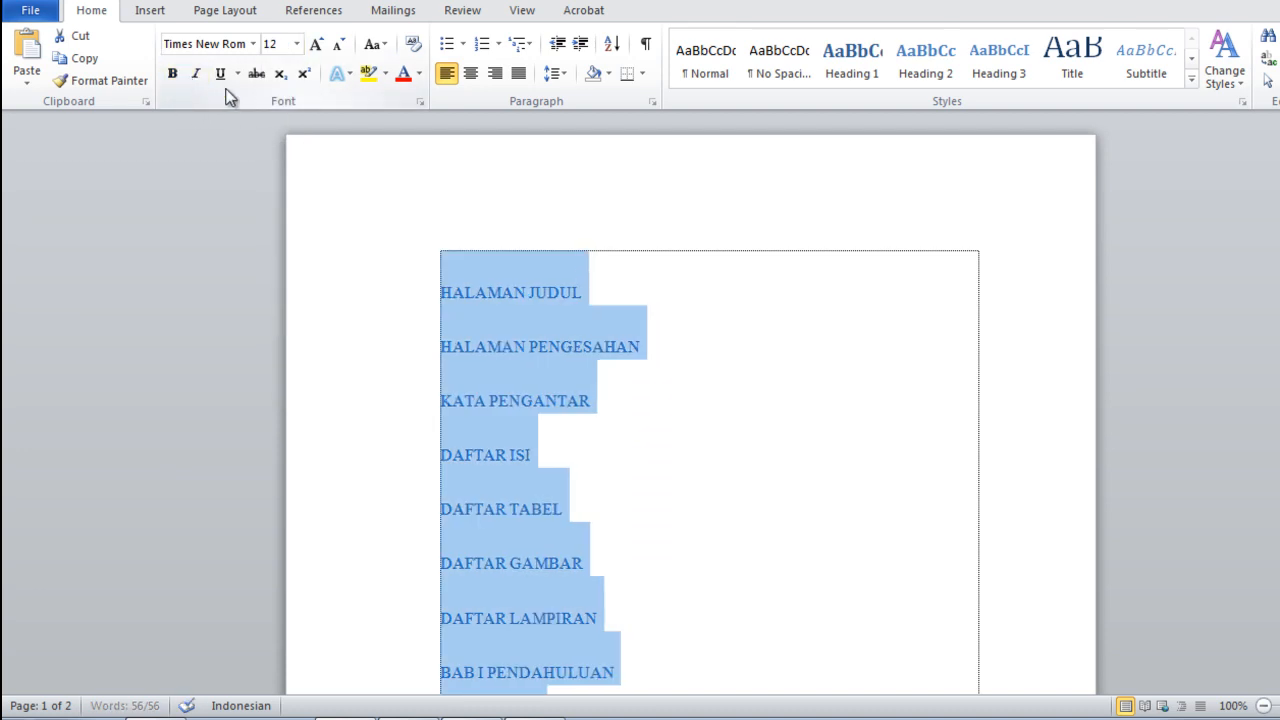
click(419, 74)
click(421, 100)
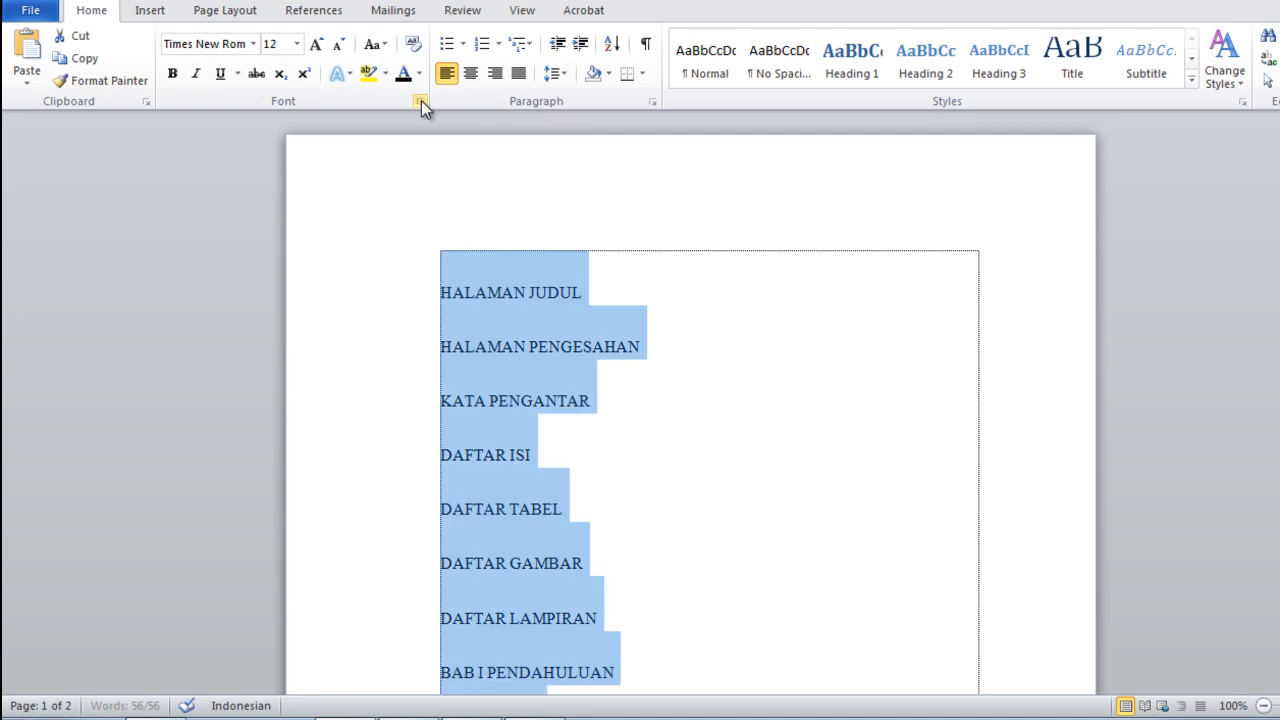
click(695, 458)
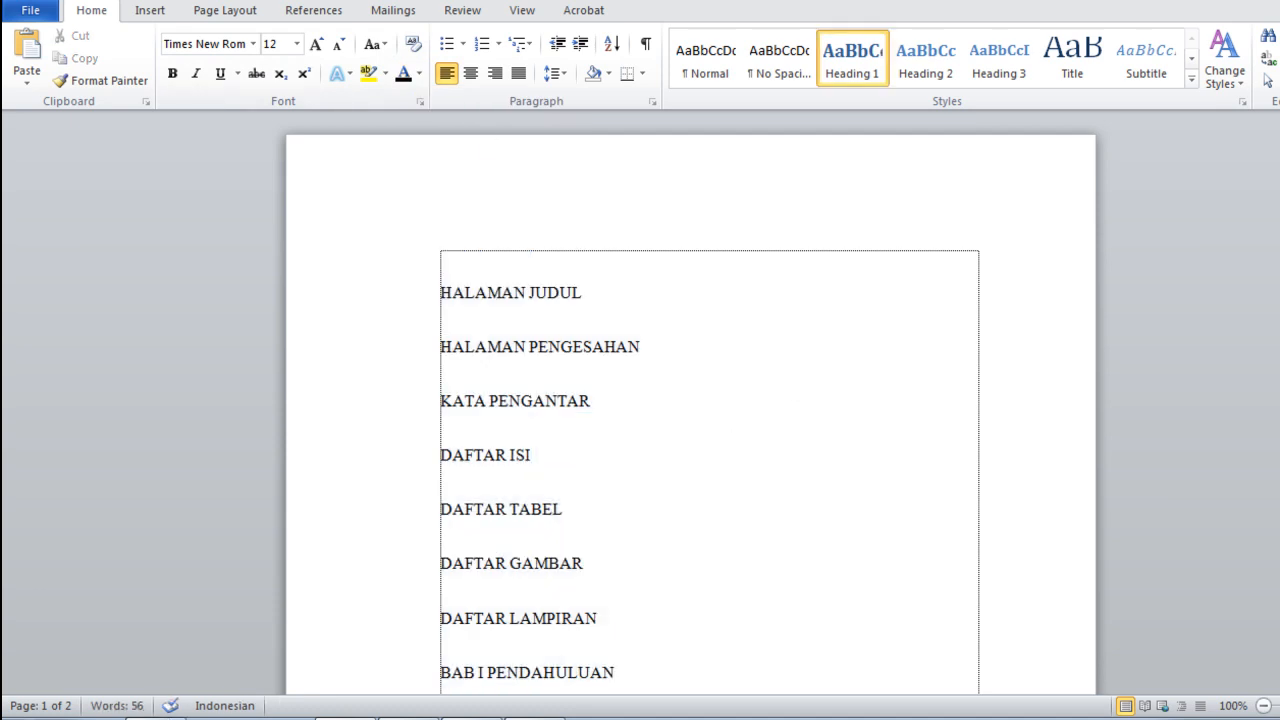
Step: Check which heading style is assigned to the front-matter titles and to the subsections across both pages
scroll(690, 420, down, 3)
click(548, 408)
click(532, 517)
click(505, 352)
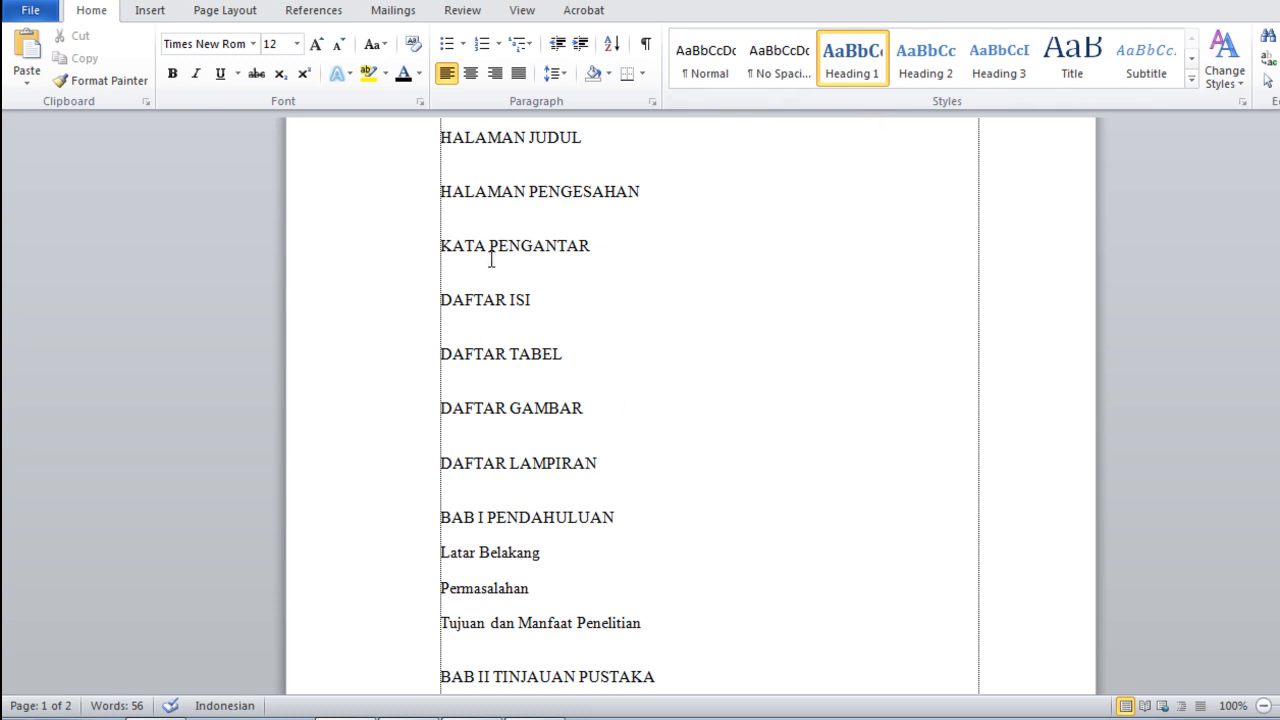
click(503, 554)
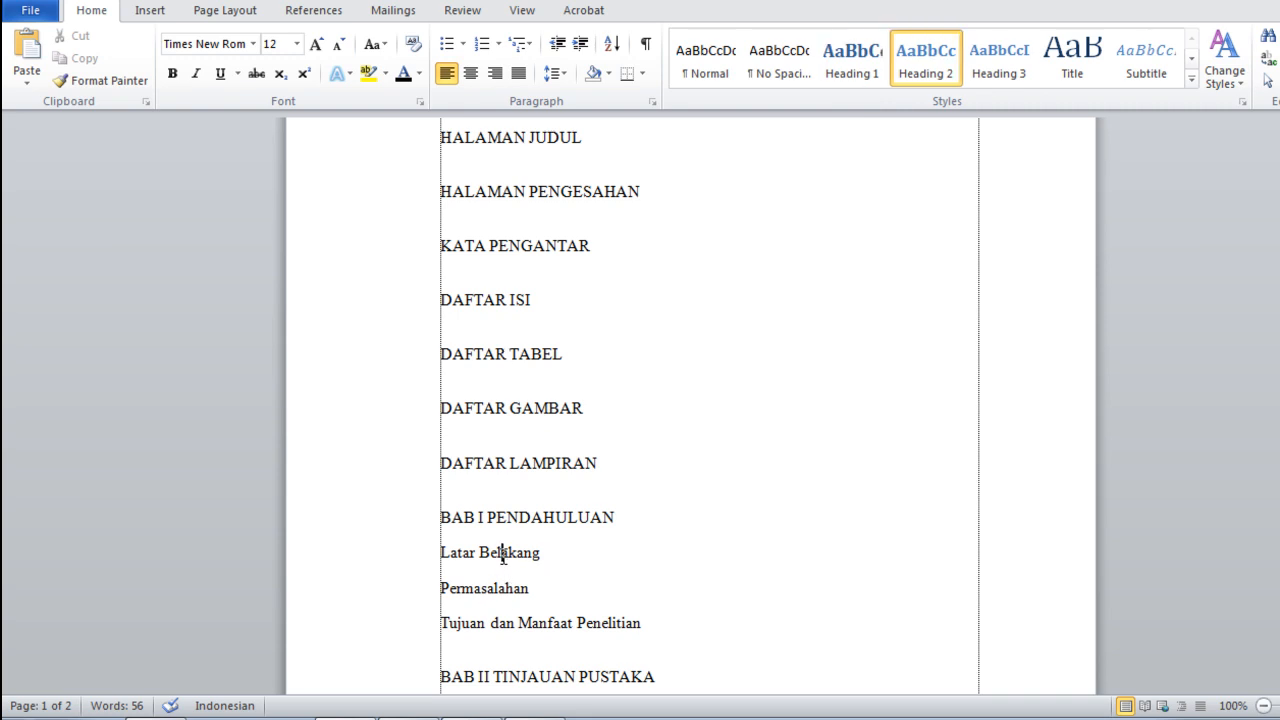
click(505, 602)
drag(1279, 250, 1279, 355)
click(508, 386)
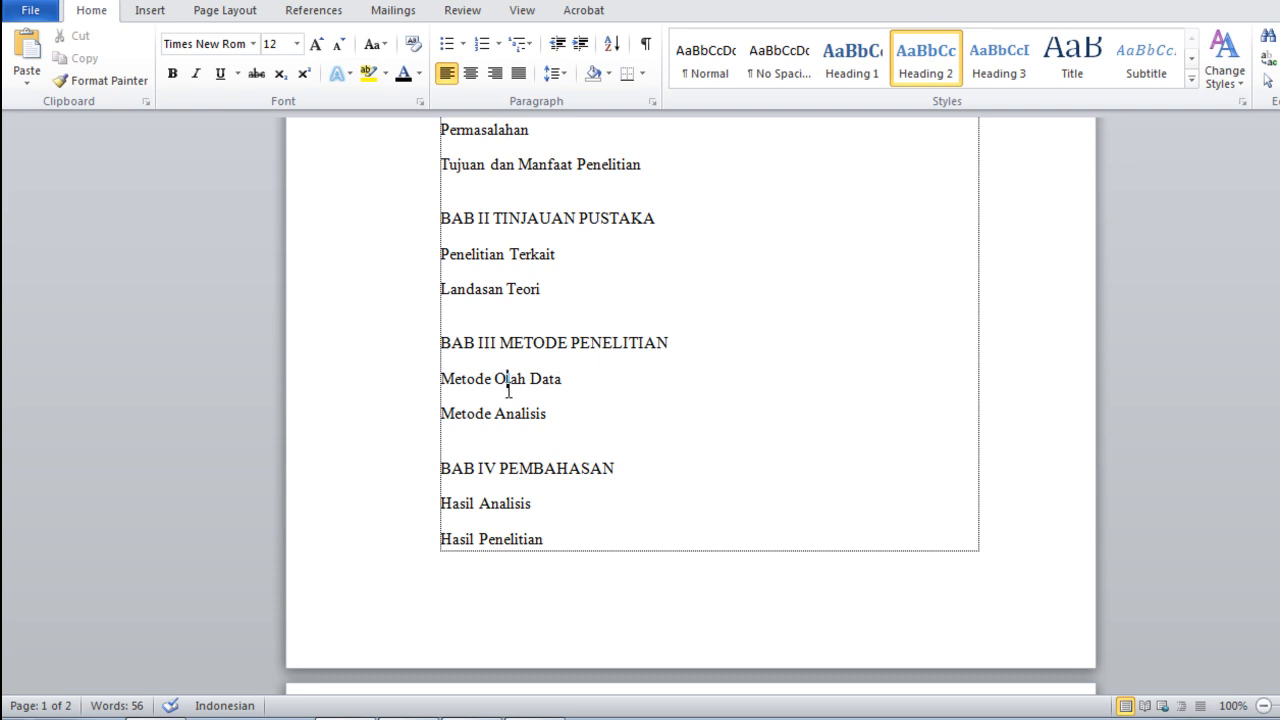
key(End)
key(shift+Down)
key(shift+Down)
key(shift+Down)
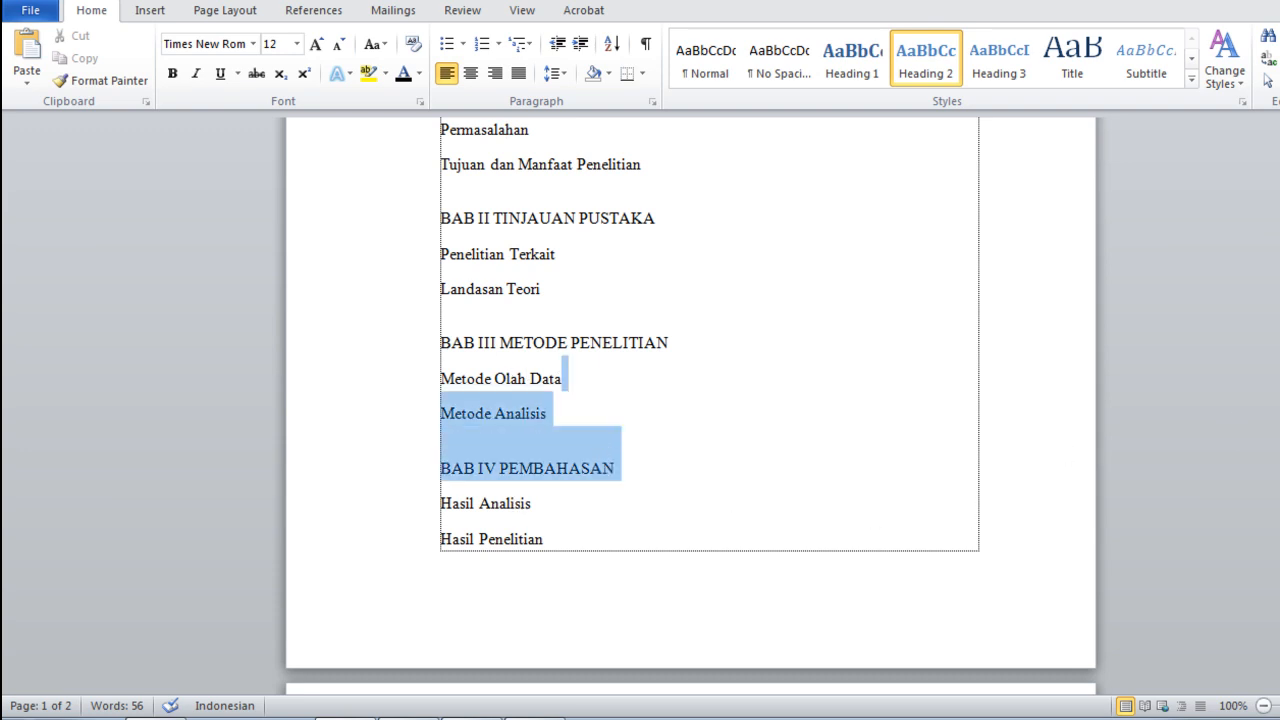
click(603, 405)
drag(1276, 290, 1276, 376)
drag(505, 379, 511, 371)
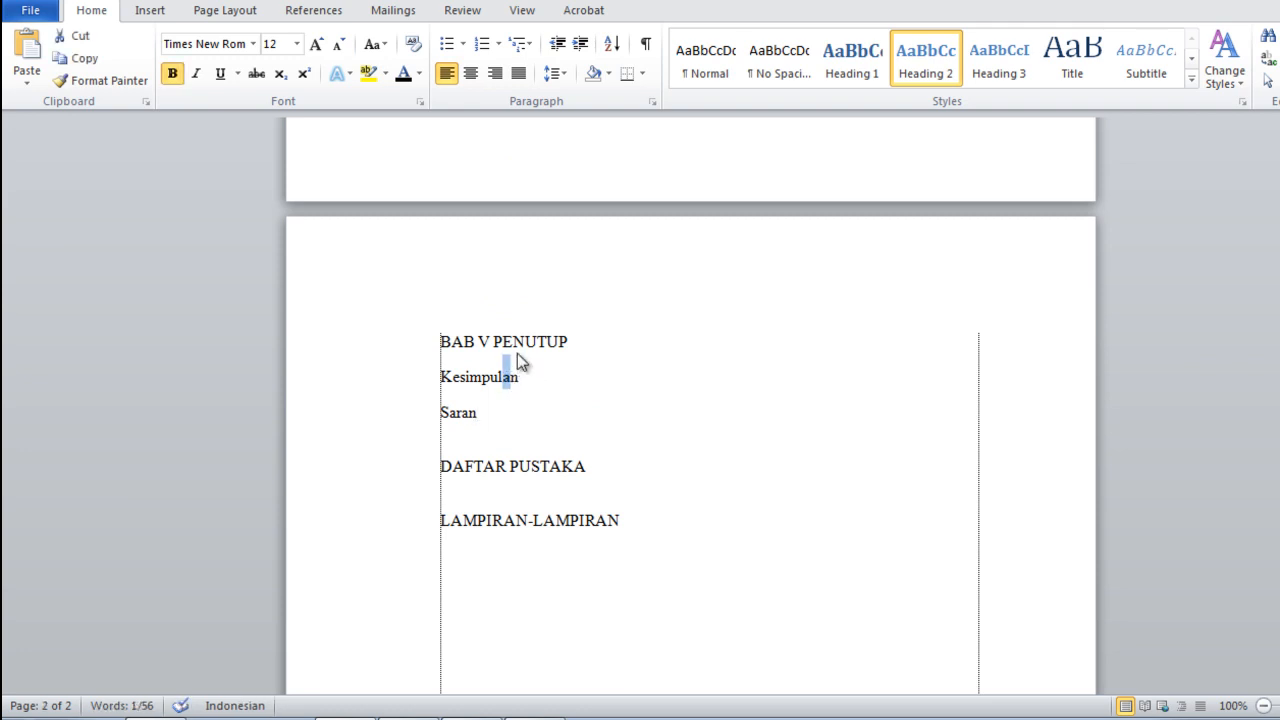
click(628, 414)
drag(1276, 405, 1276, 170)
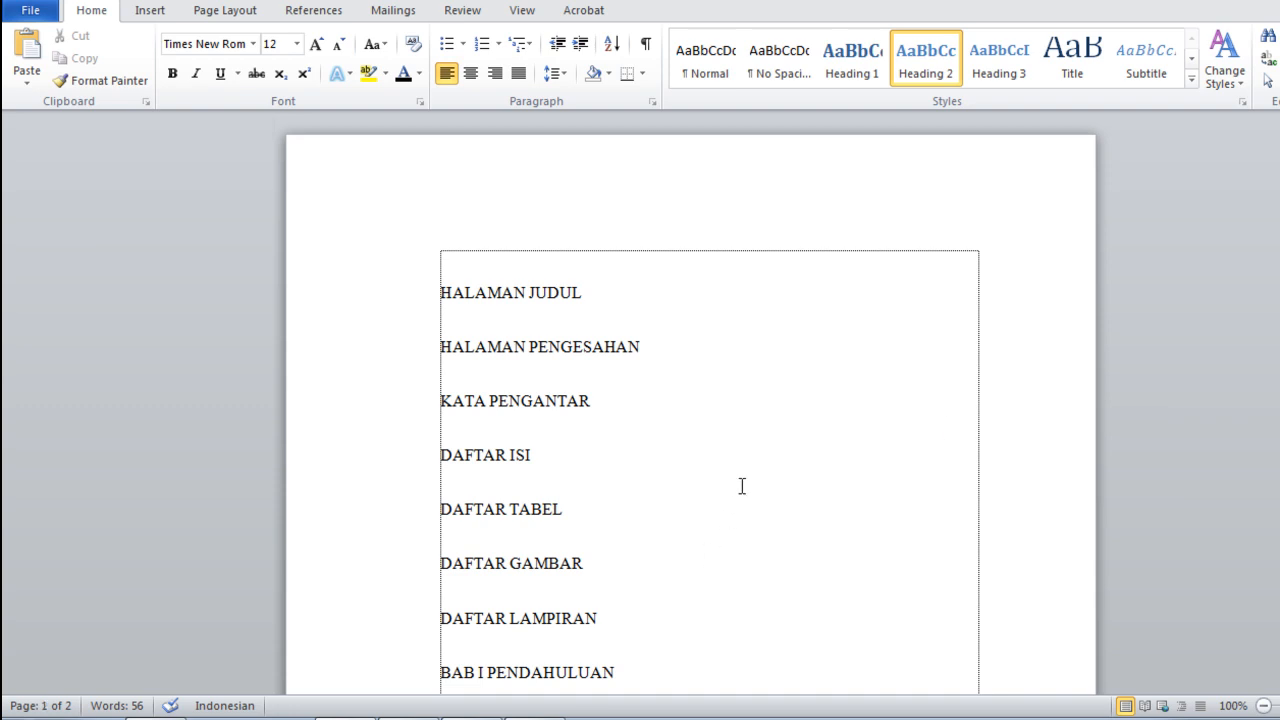
Step: Number the BAB I subsections manually as 1.1 Latar Belakang, 1.2 Permasalahan and 1.3 Tujuan dan Manfaat Penelitian
drag(1276, 248, 1276, 322)
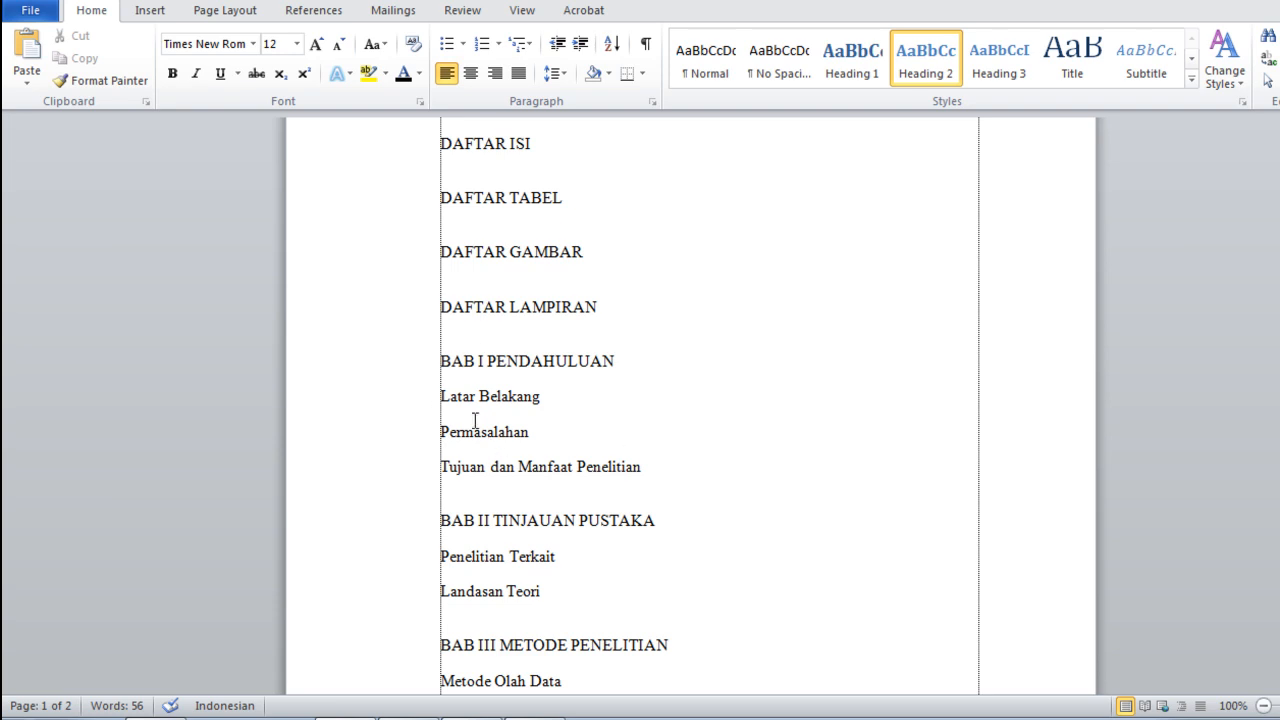
drag(444, 368, 620, 362)
click(663, 431)
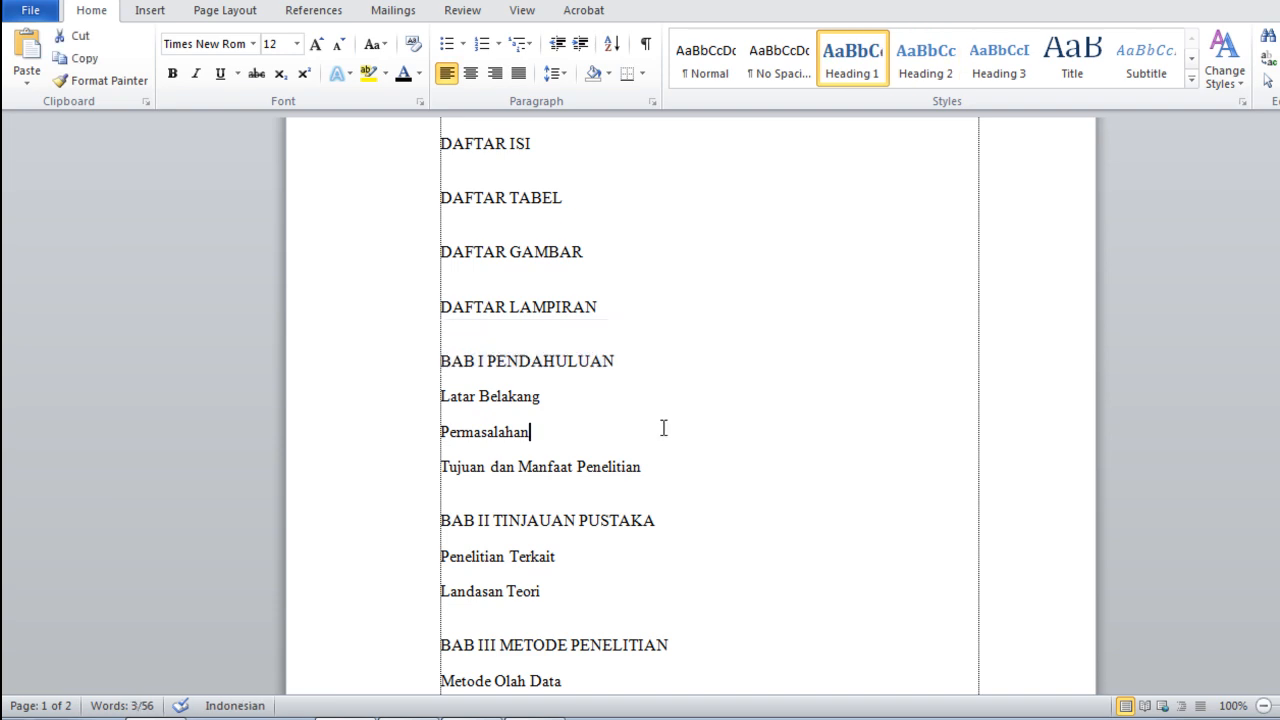
drag(648, 470, 437, 398)
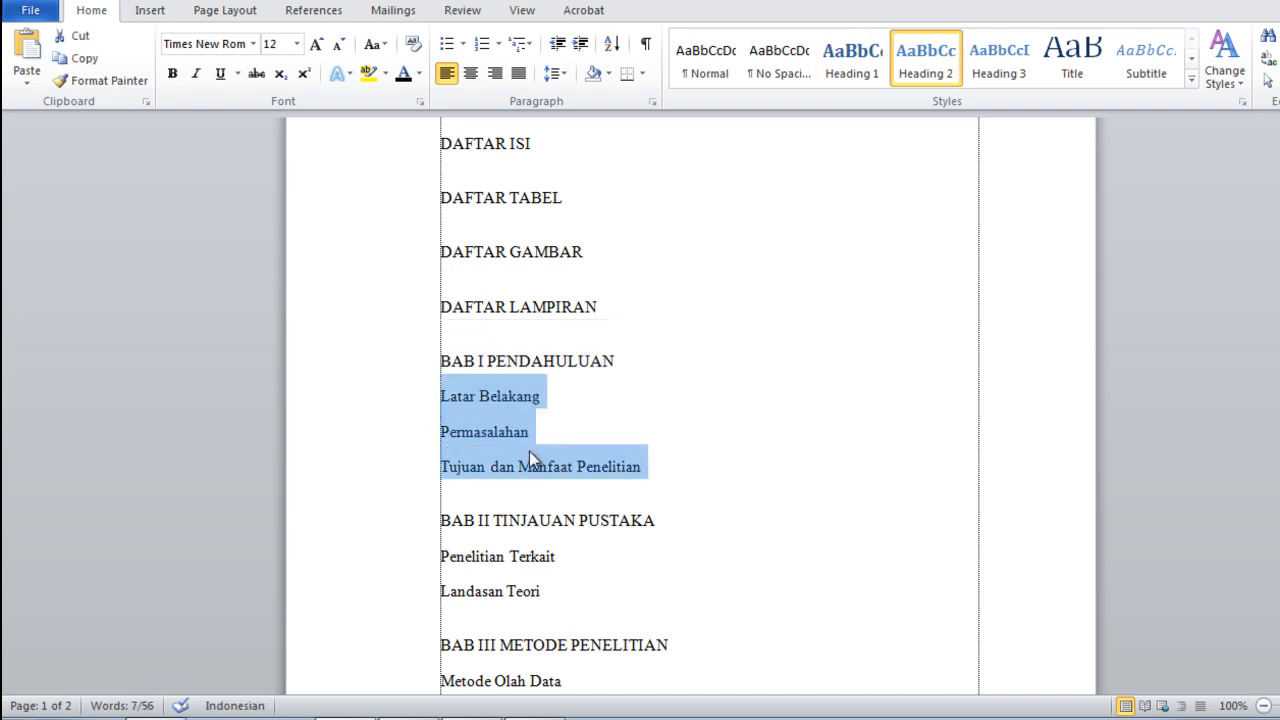
click(447, 411)
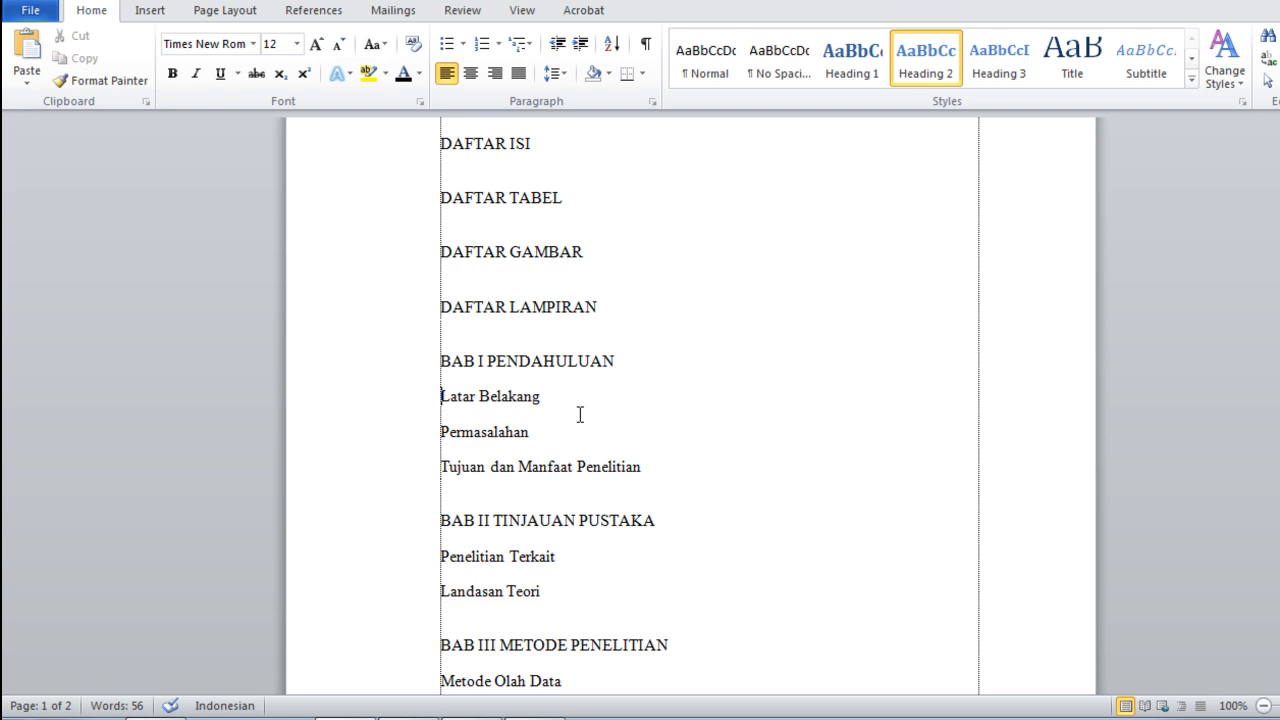
text(1.1)
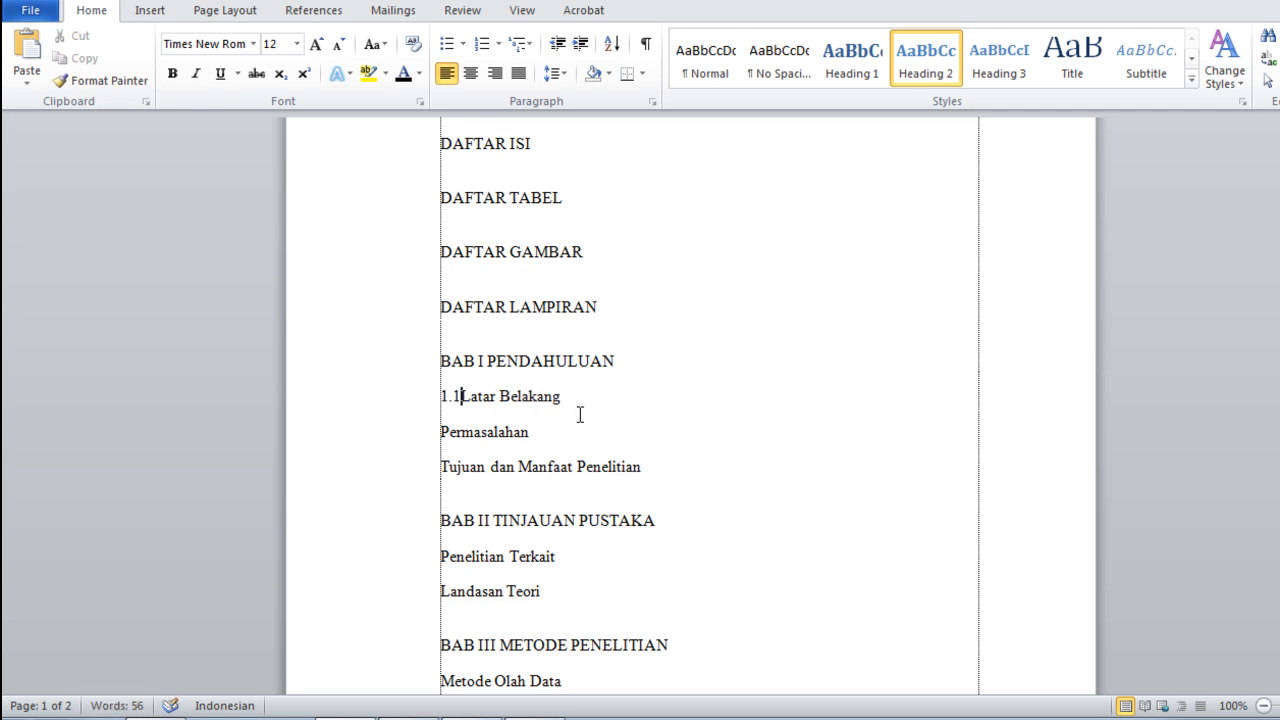
key(Down)
key(Home)
text(1.2)
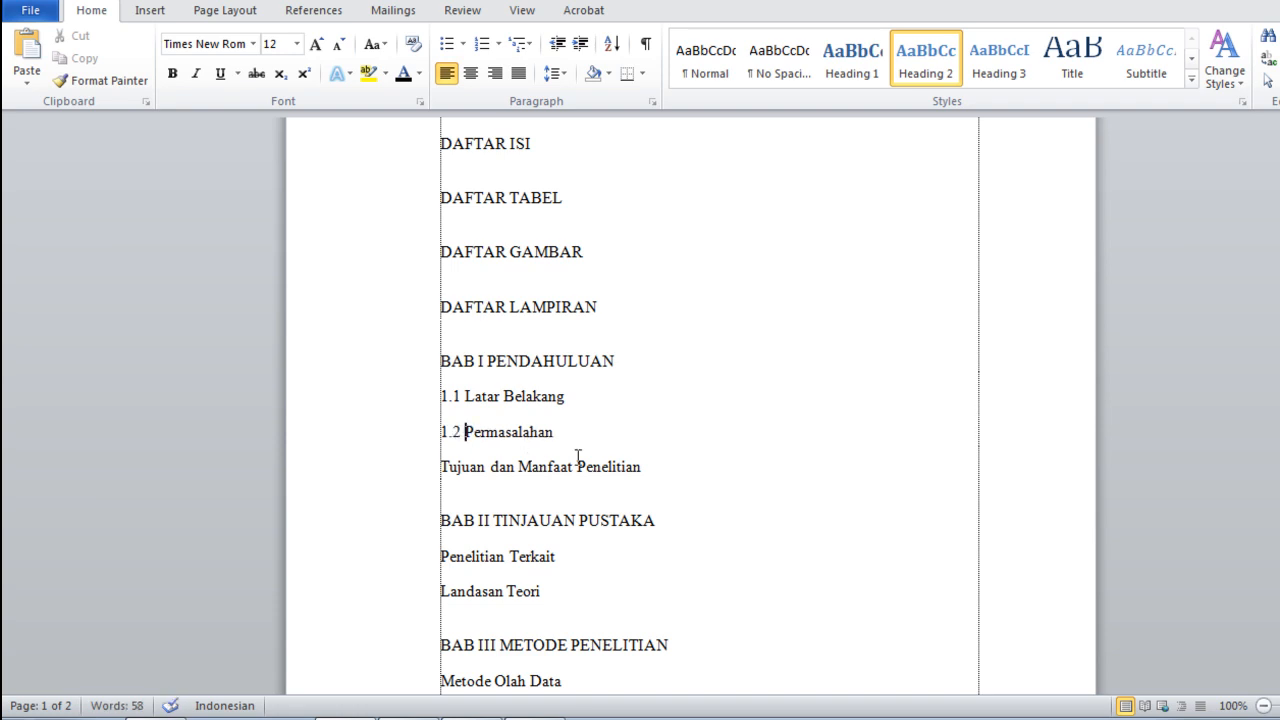
key(Down)
key(Home)
text(1.3)
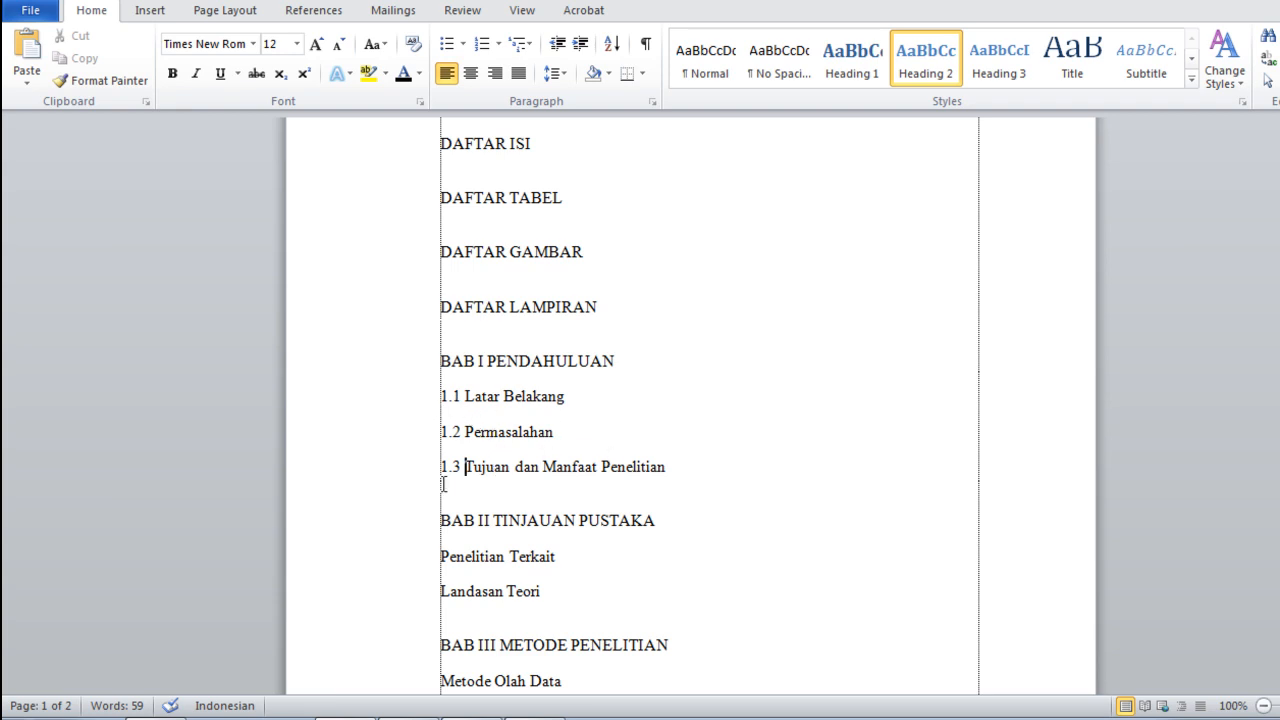
Step: Delete the manually entered numbers in front of the three BAB I subsections
key(BackSpace)
key(BackSpace)
key(BackSpace)
key(BackSpace)
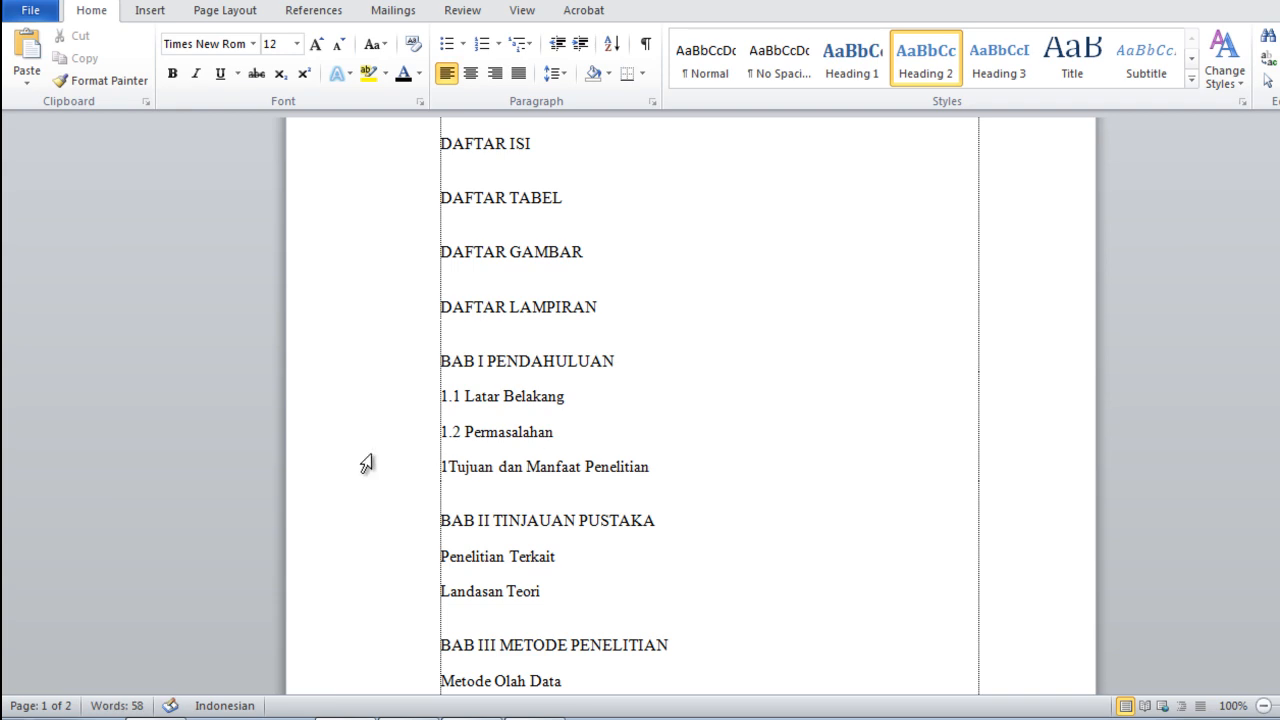
click(465, 435)
key(BackSpace)
key(BackSpace)
key(BackSpace)
key(BackSpace)
click(467, 397)
key(BackSpace)
key(BackSpace)
key(BackSpace)
key(BackSpace)
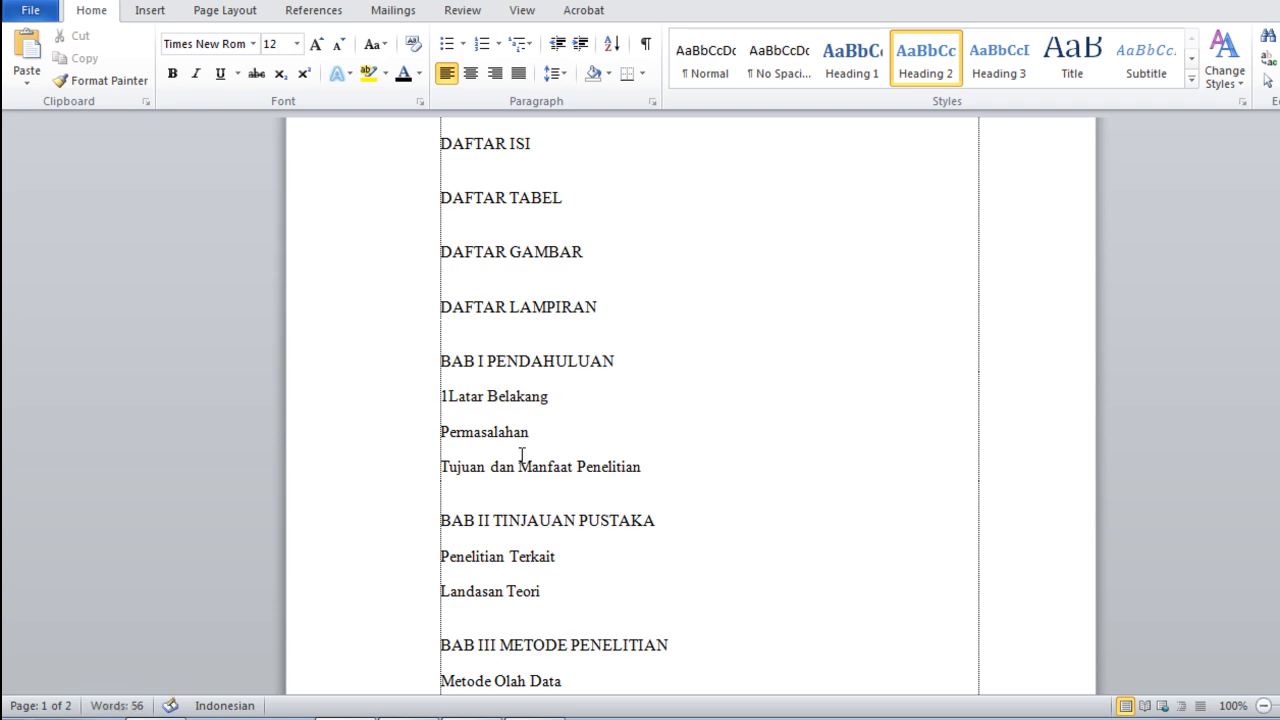
click(783, 460)
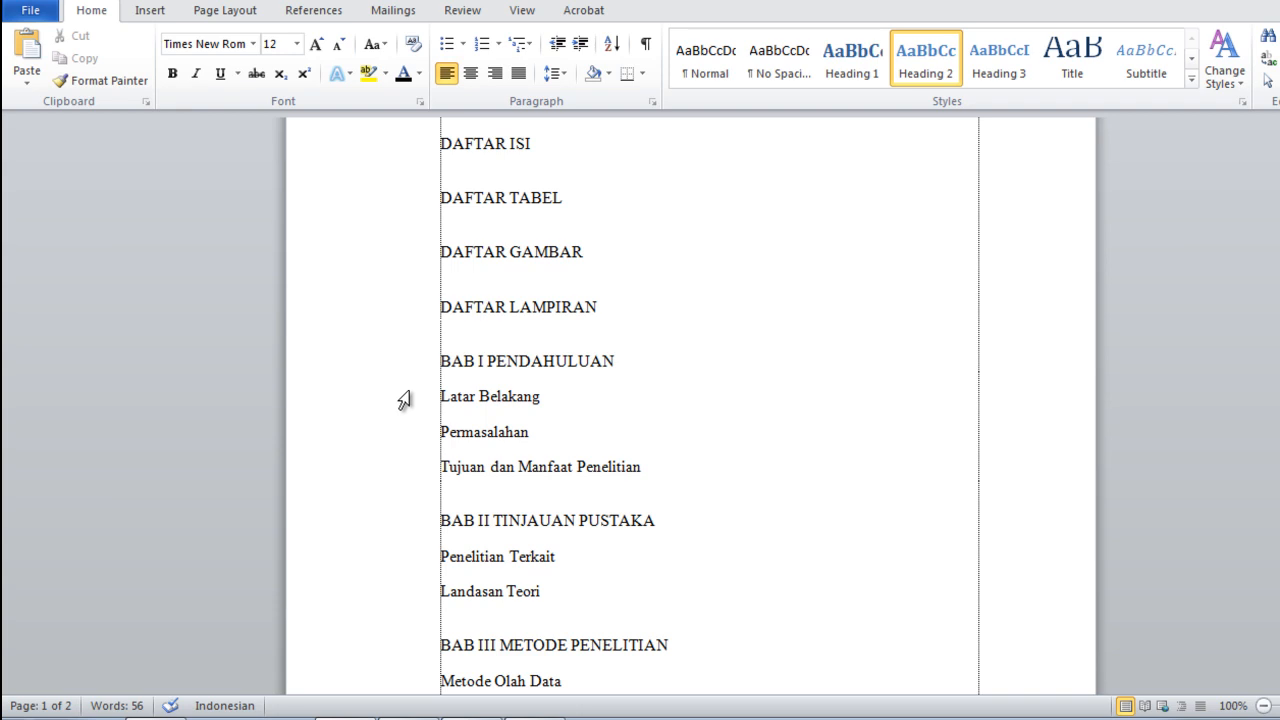
Step: Apply automatic numbering to the three BAB I subsections with a new number format of 1.1. in the 1, 2, 3 style
drag(405, 401, 437, 461)
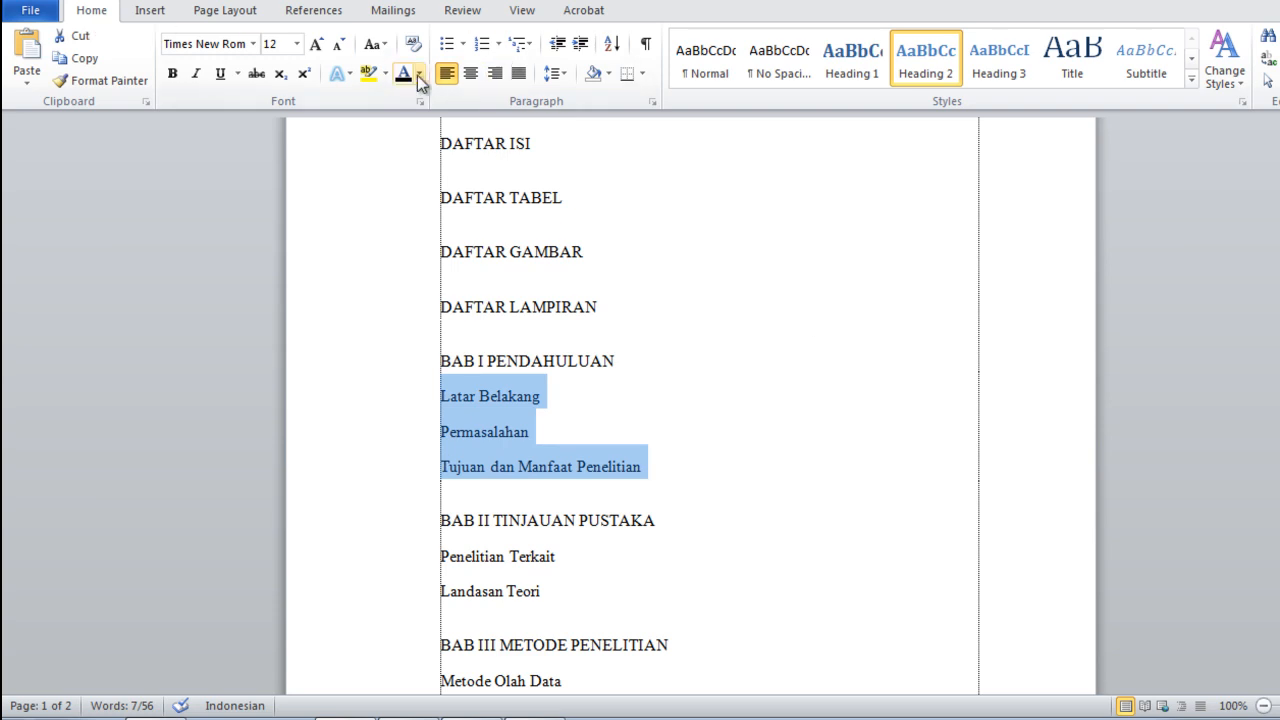
click(498, 47)
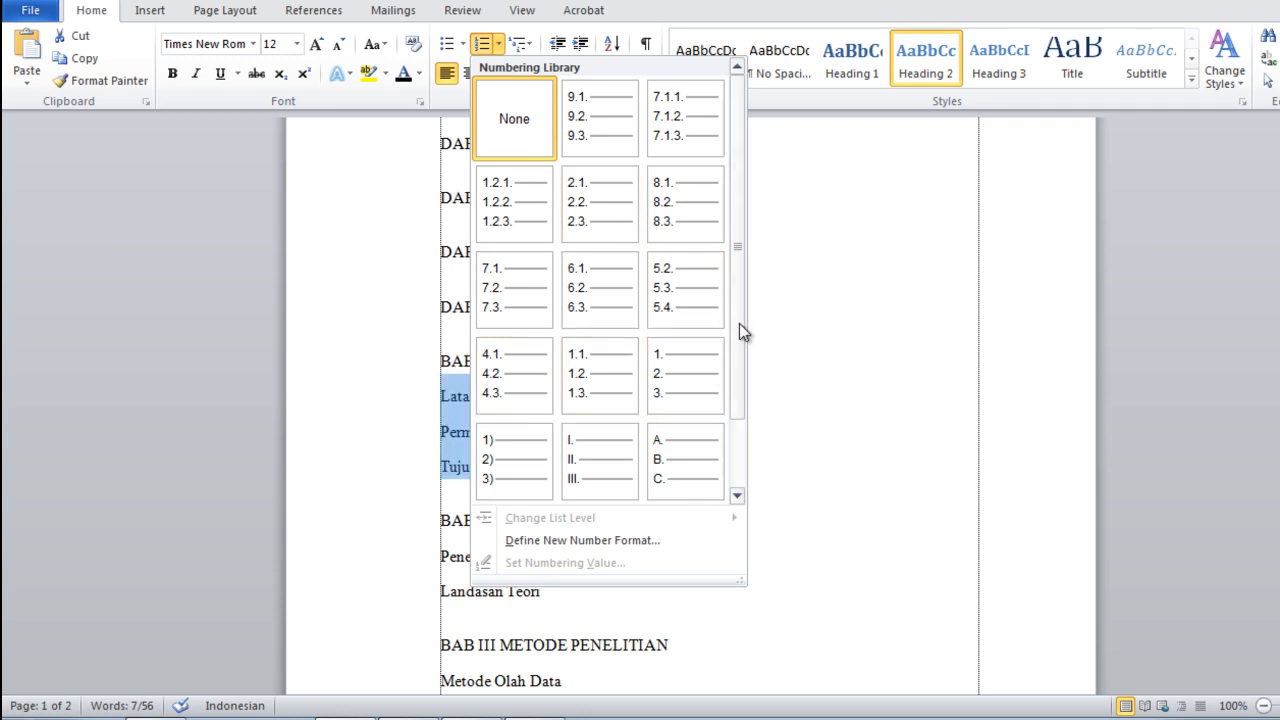
scroll(742, 303, down, 1)
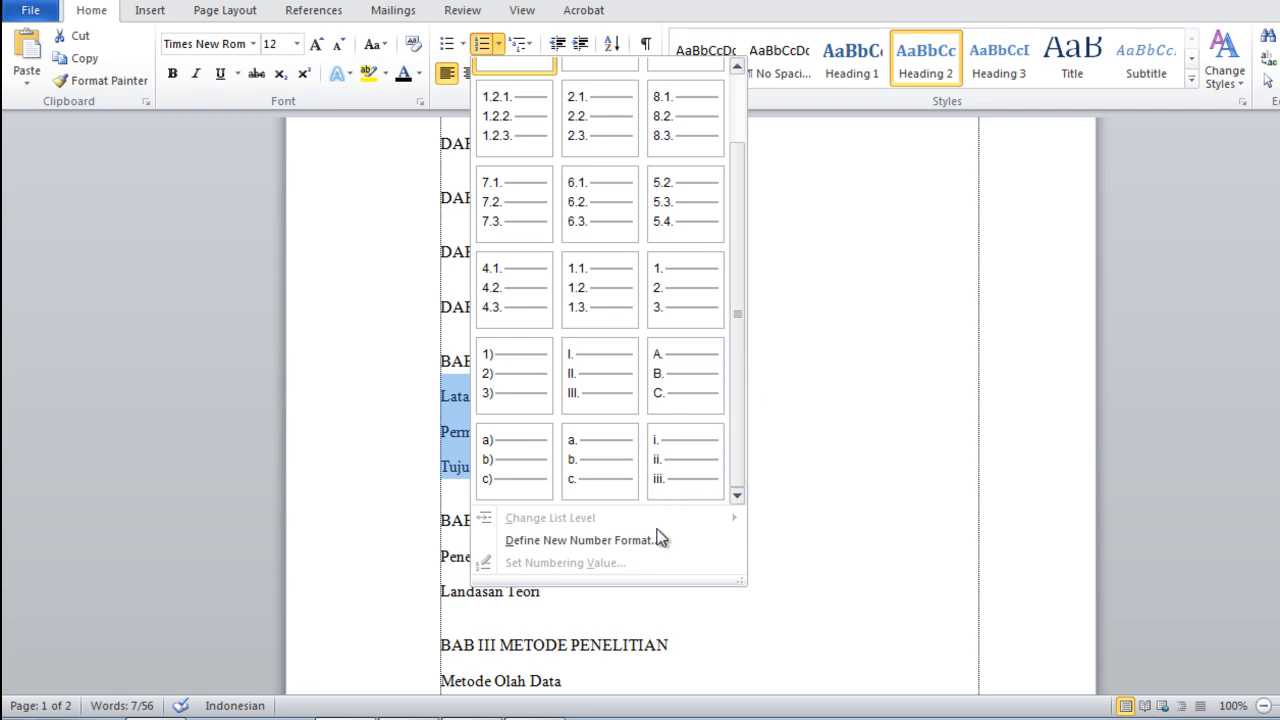
click(615, 541)
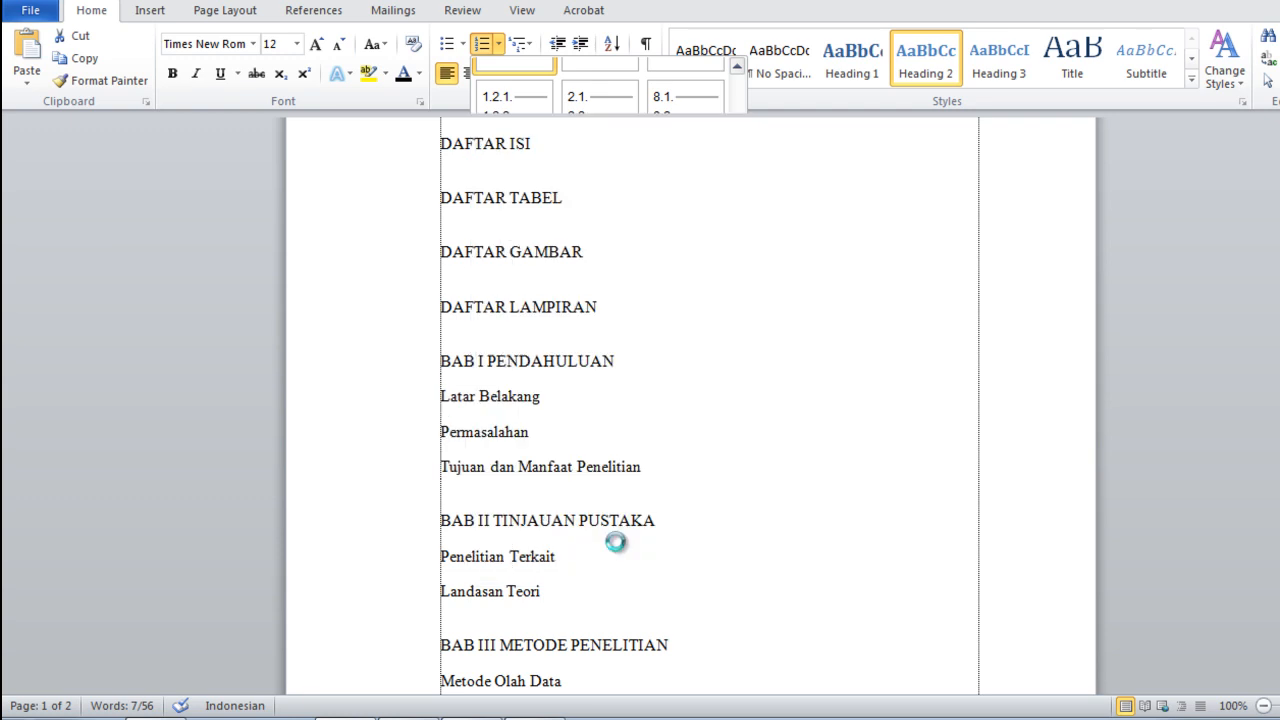
drag(714, 148, 857, 158)
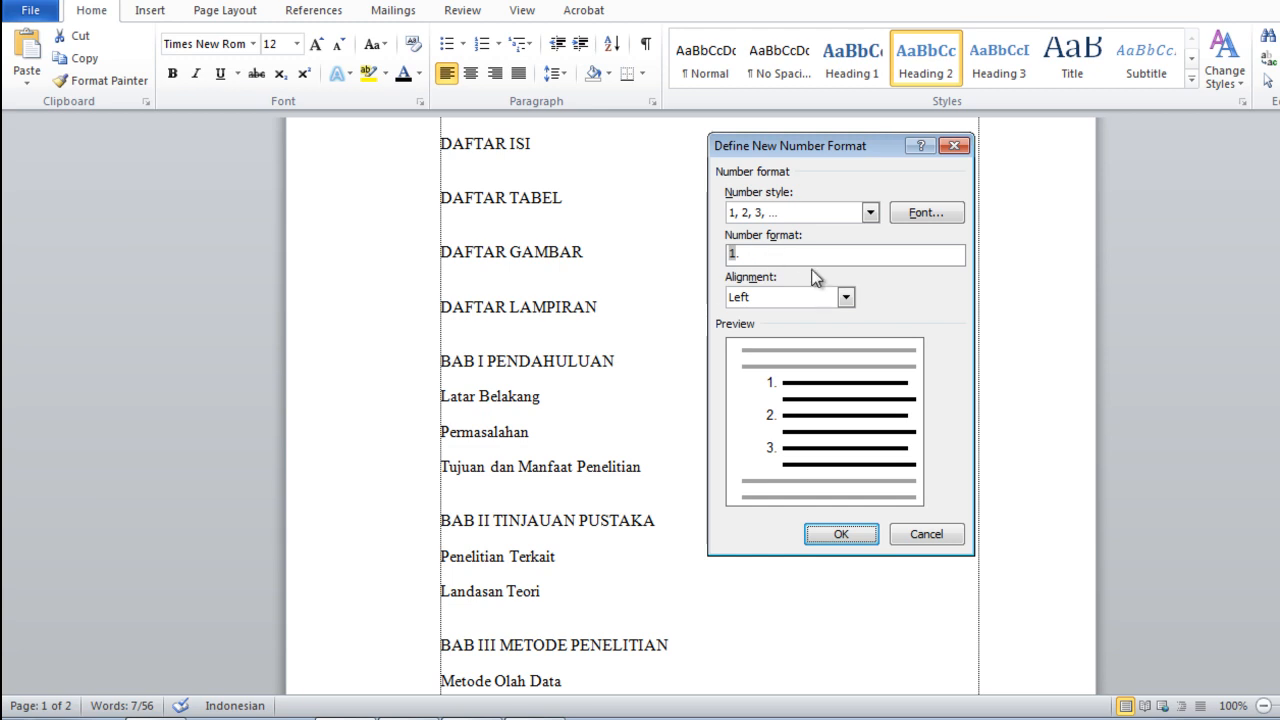
click(769, 257)
text(1.)
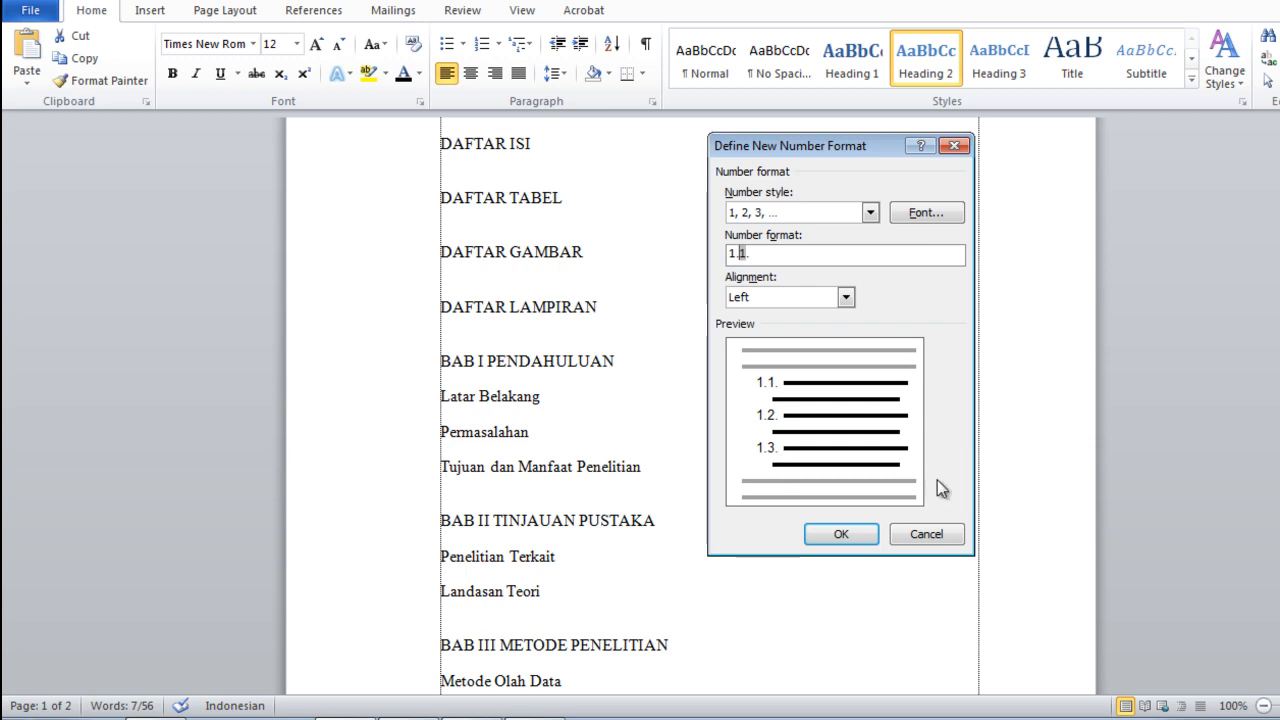
click(855, 541)
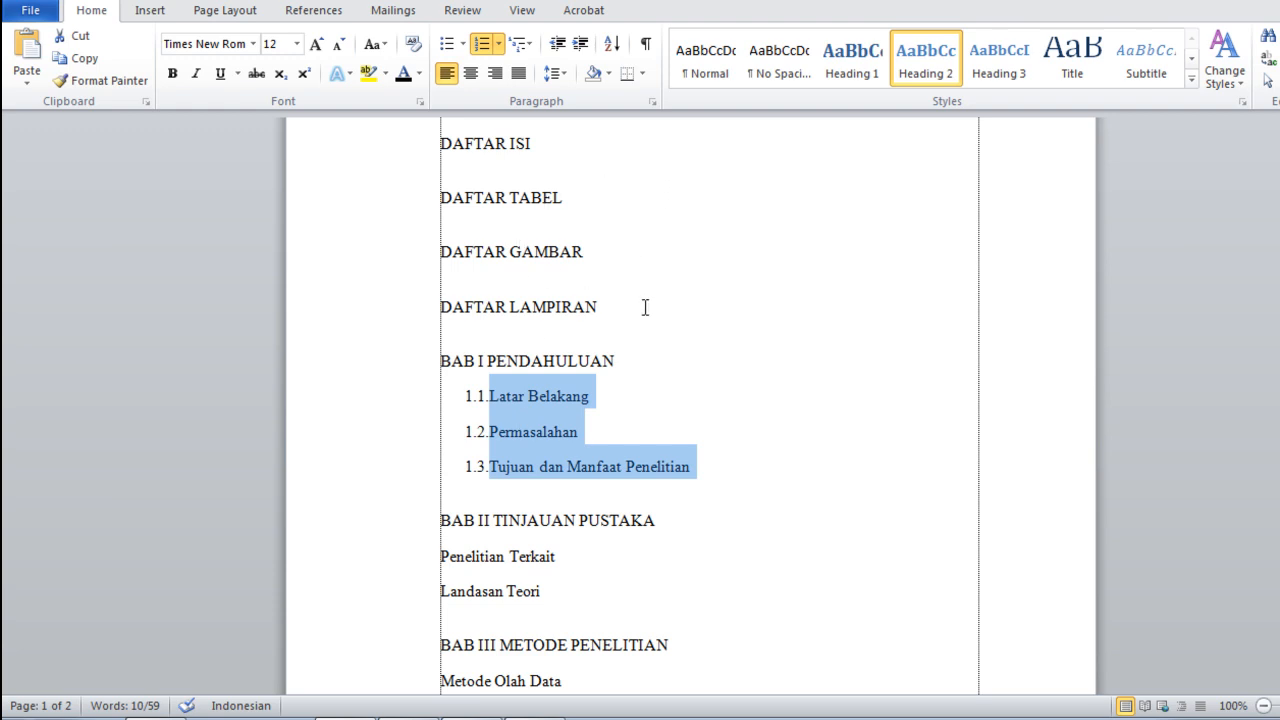
Step: Deselect the BAB I subsections and display the ruler above and beside the document
click(557, 249)
click(578, 432)
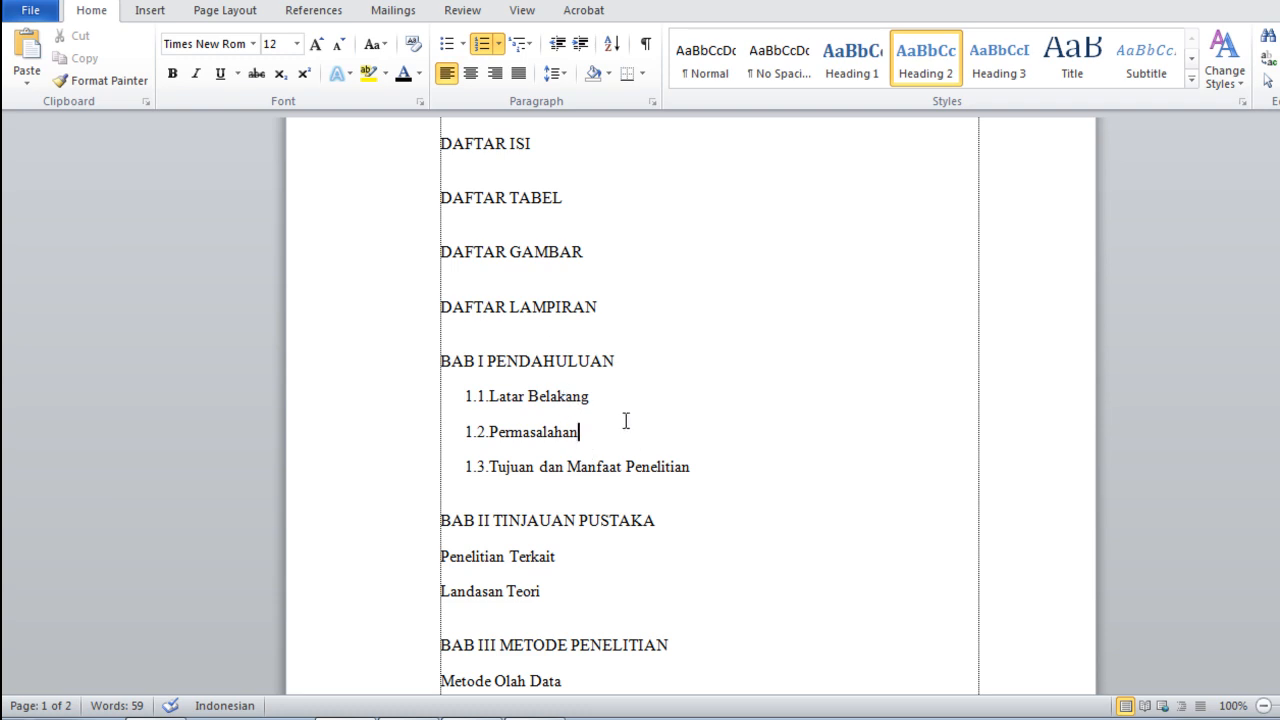
click(522, 12)
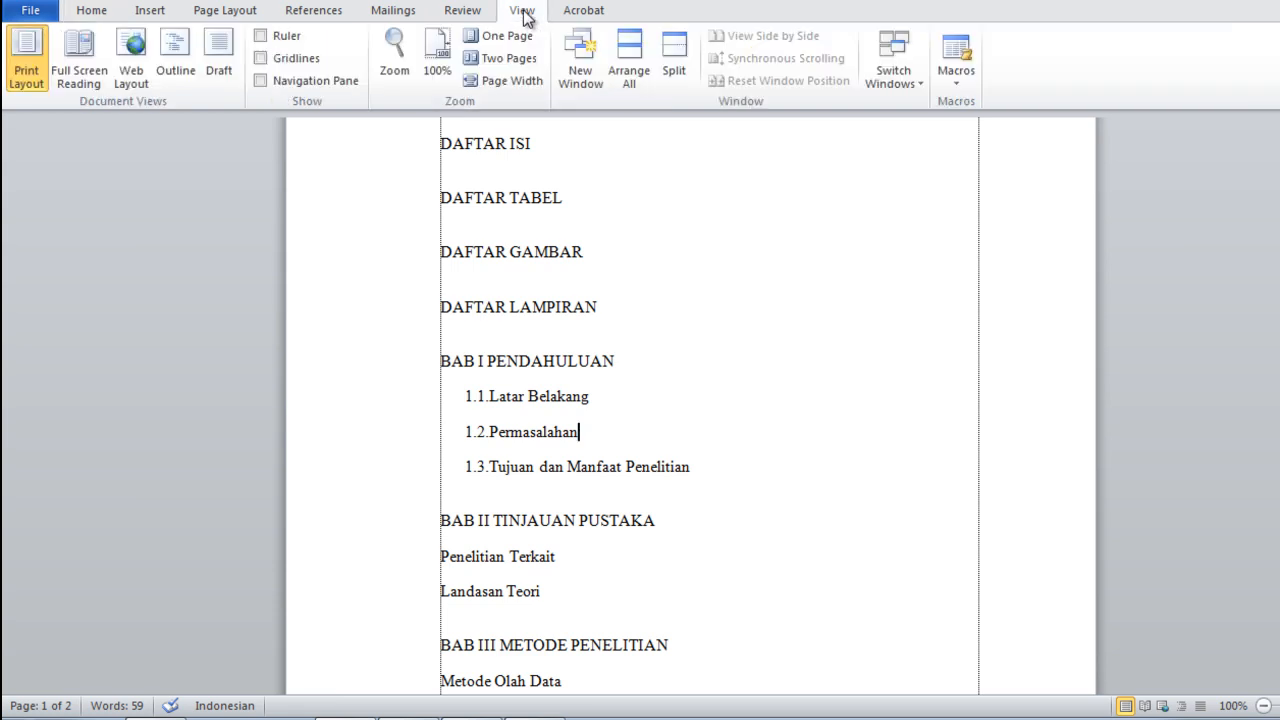
click(261, 37)
click(660, 408)
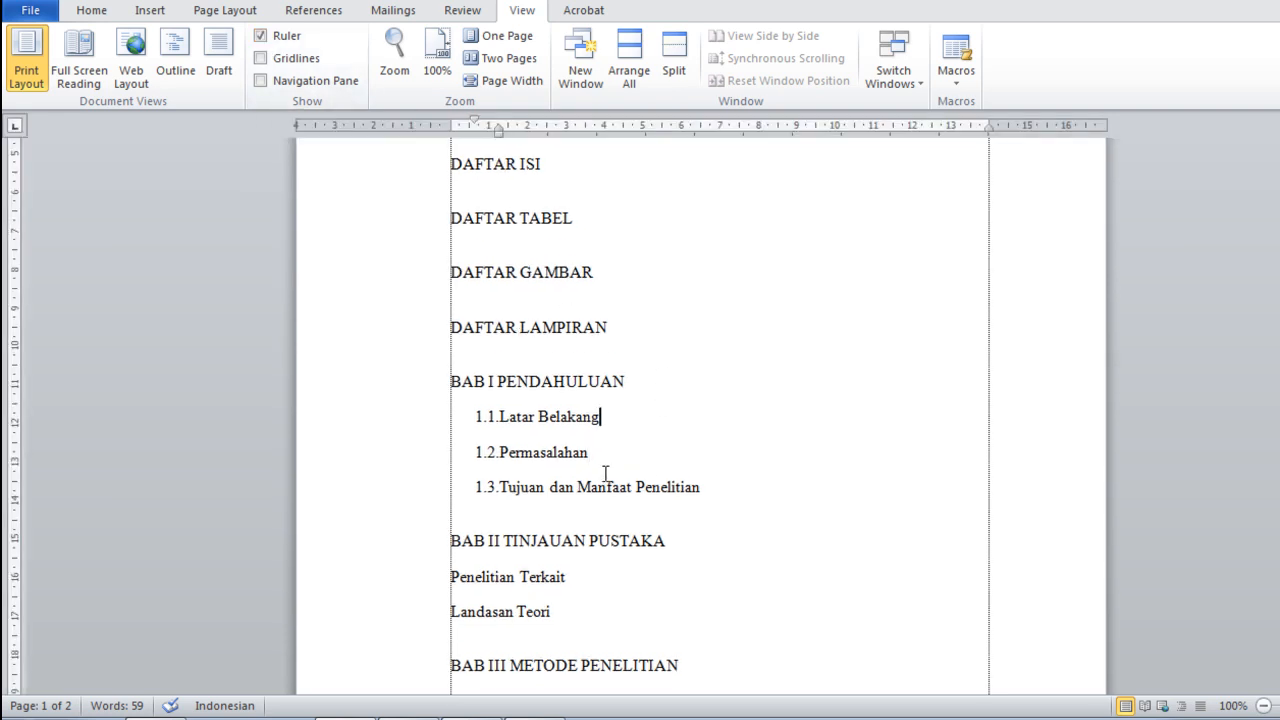
Step: Shift the indent of the three BAB I subsections so their numbers align with the left page margin at 0
click(432, 432)
drag(430, 437, 477, 489)
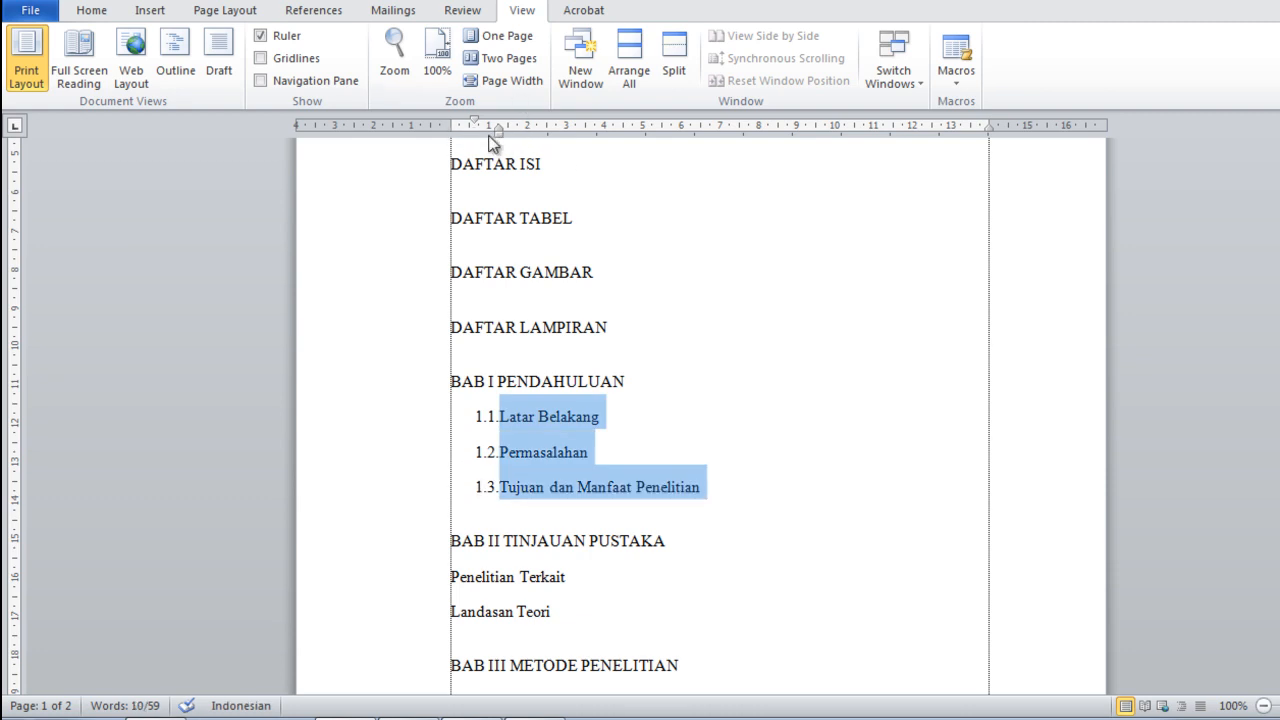
mouse_move(496, 135)
mouse_down()
mouse_move(478, 141)
mouse_move(450, 120)
mouse_up()
click(670, 463)
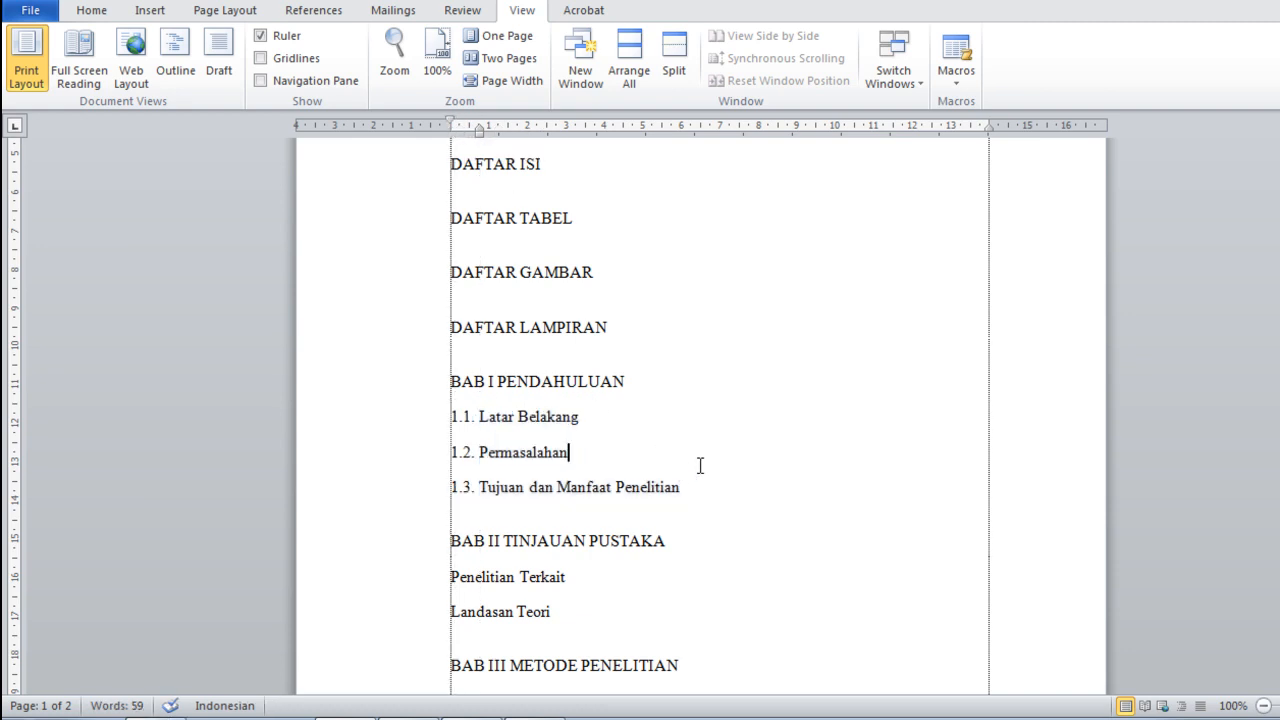
click(681, 553)
Step: Number the BAB II subsections Penelitian Terkait and Landasan Teori automatically with a new number format of 2.1
drag(1279, 265, 1279, 295)
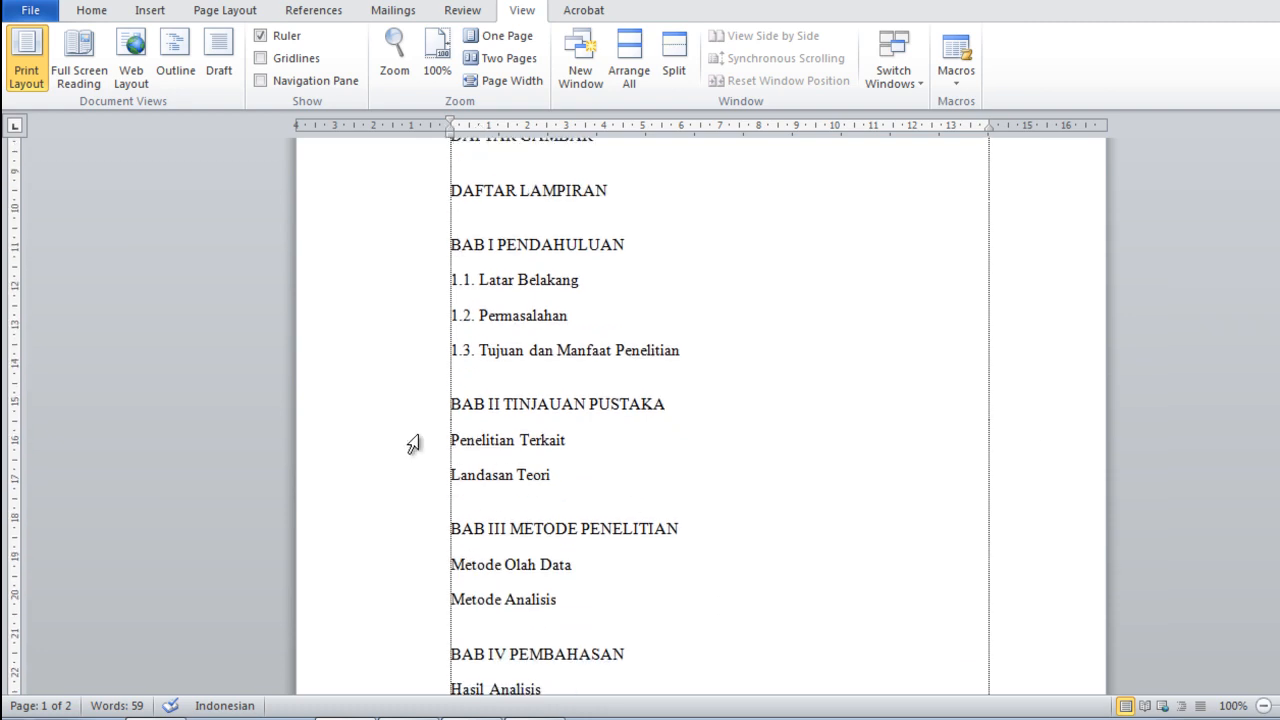
drag(414, 443, 423, 474)
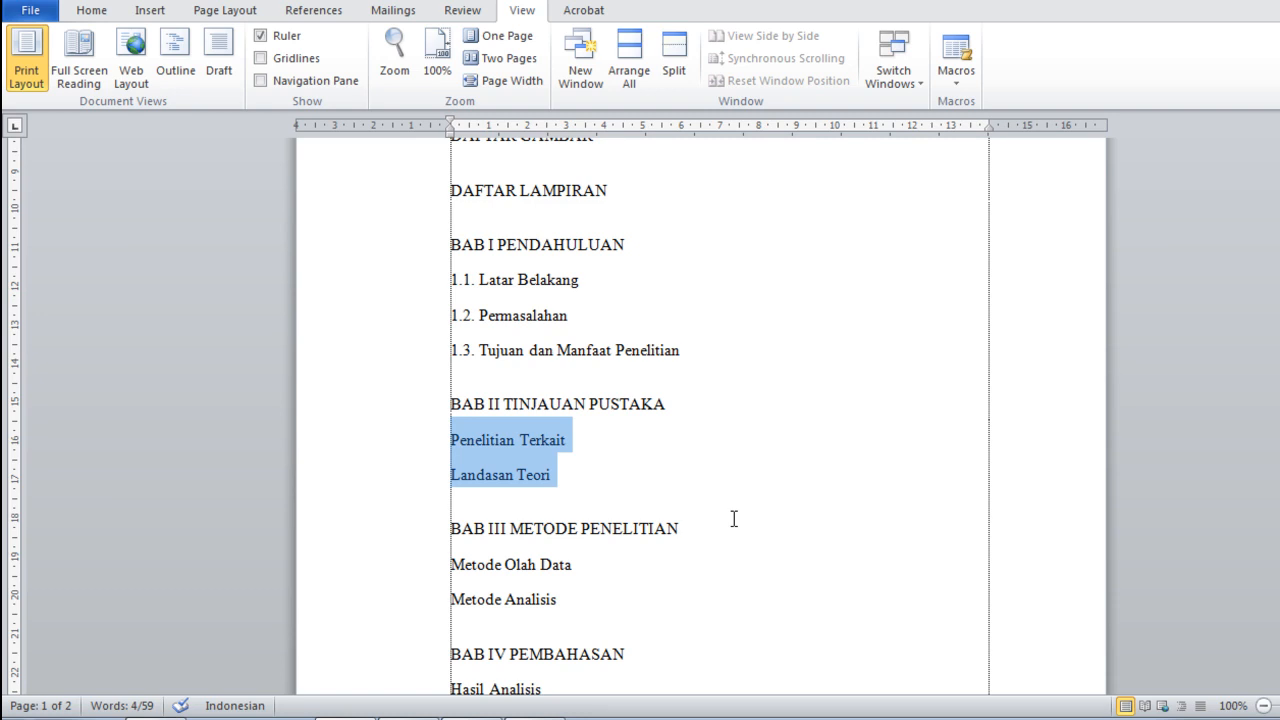
click(101, 14)
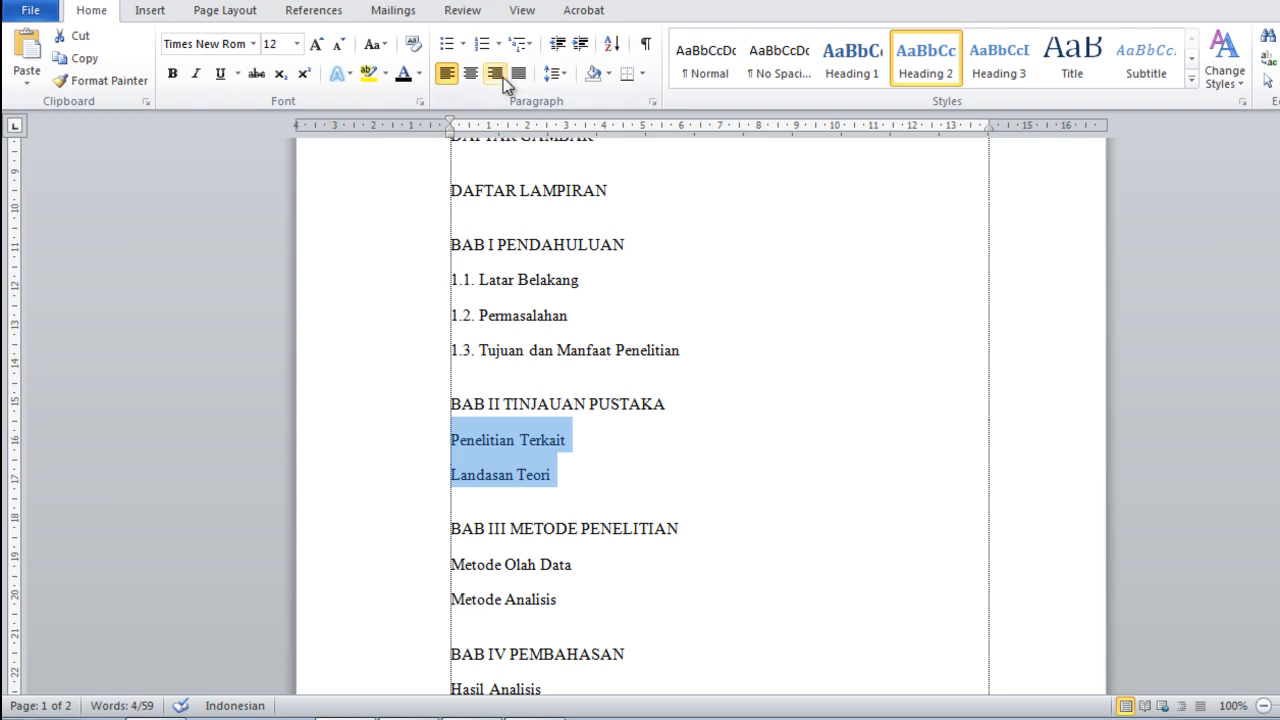
click(498, 44)
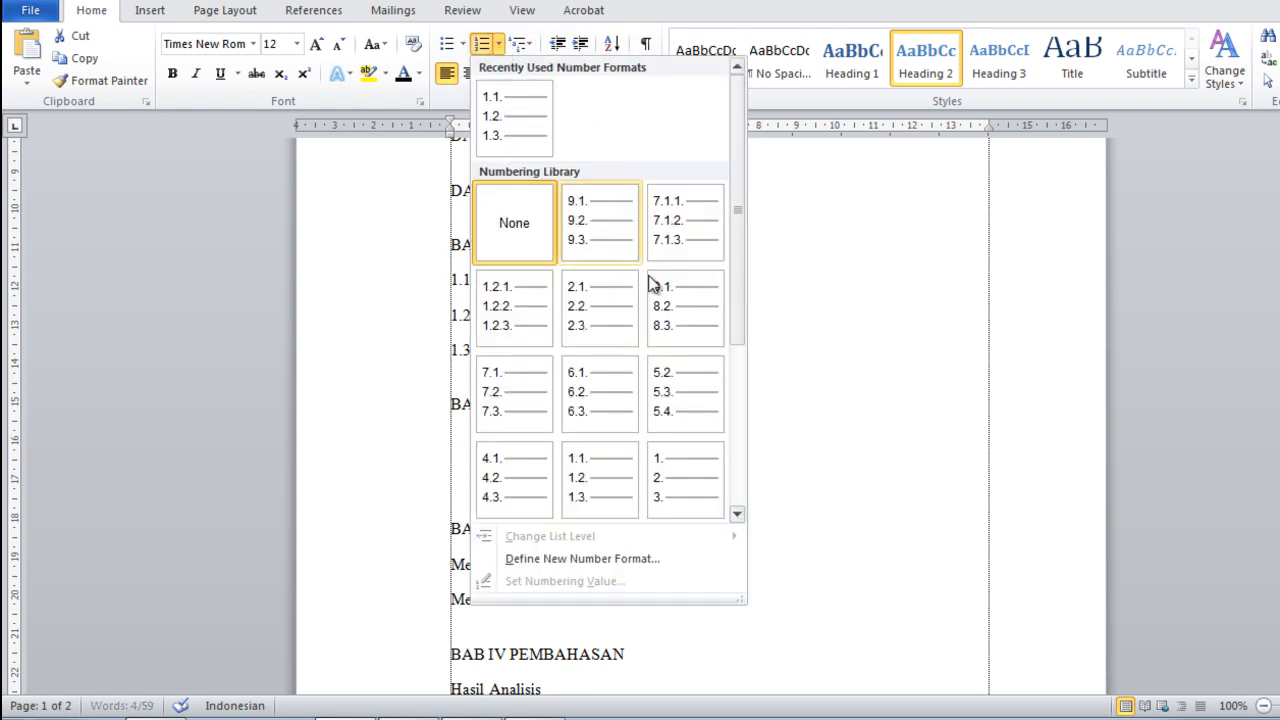
click(590, 561)
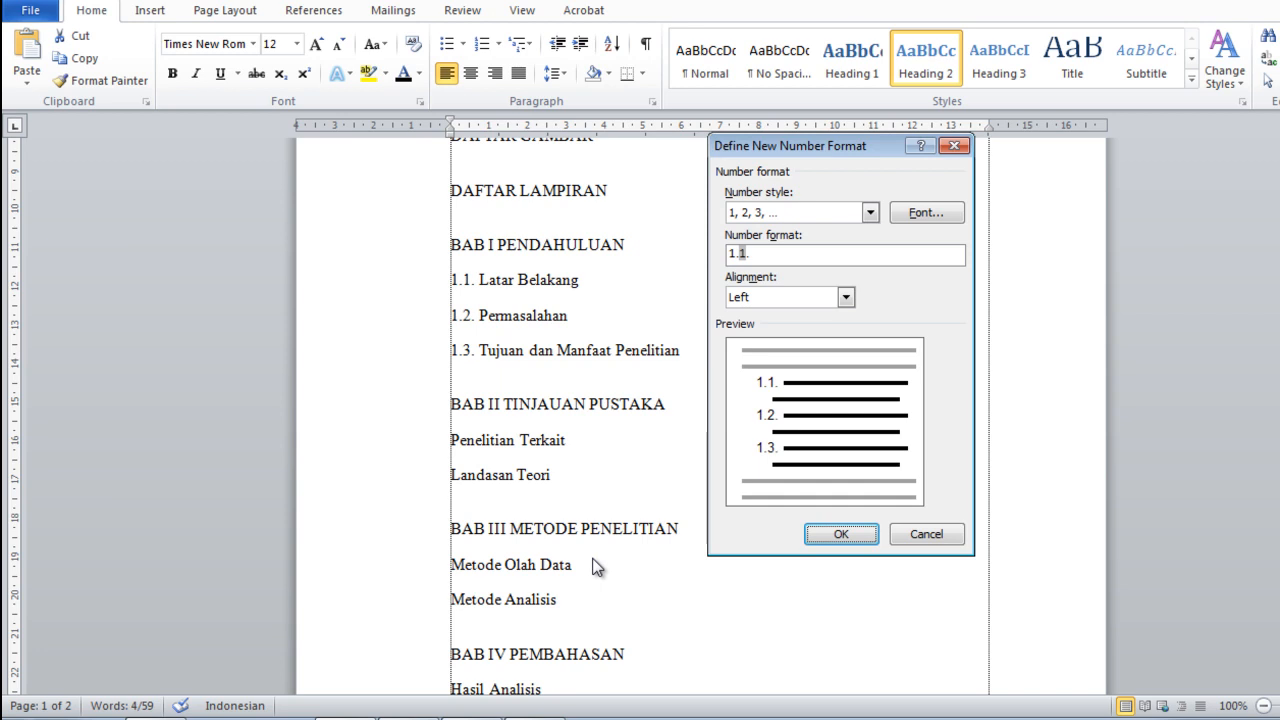
click(736, 254)
key(BackSpace)
key(BackSpace)
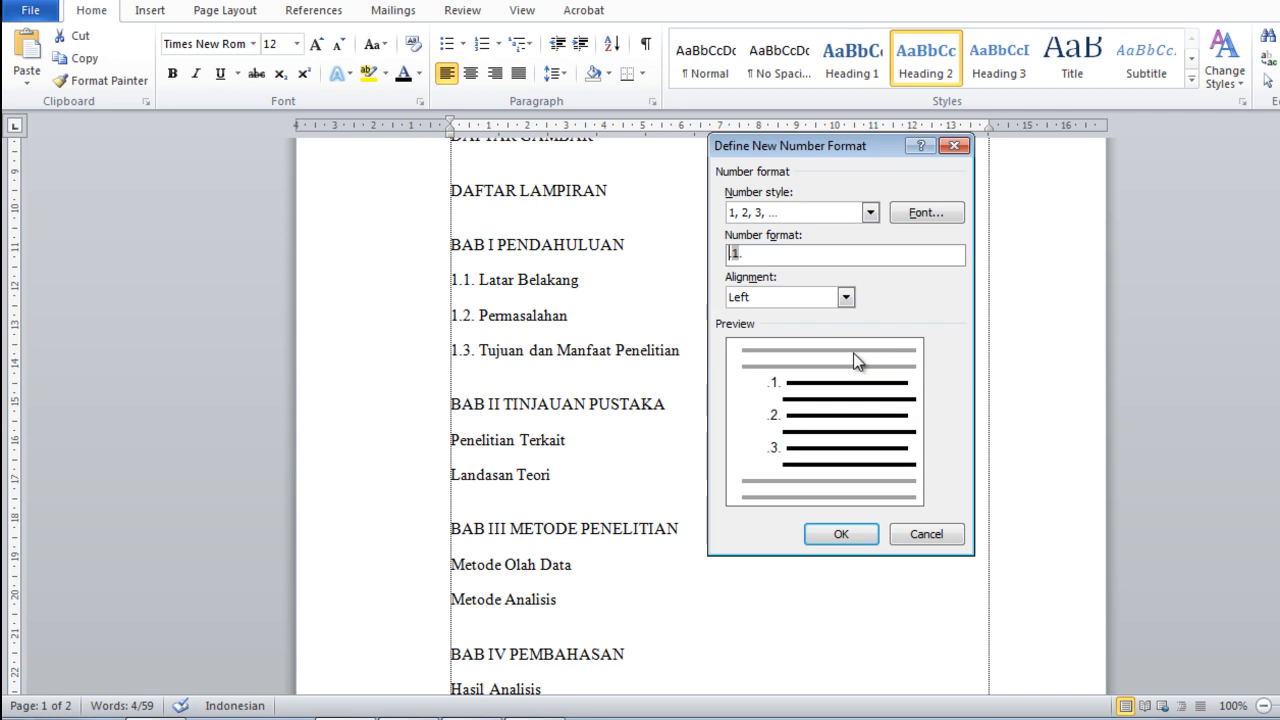
text(2.)
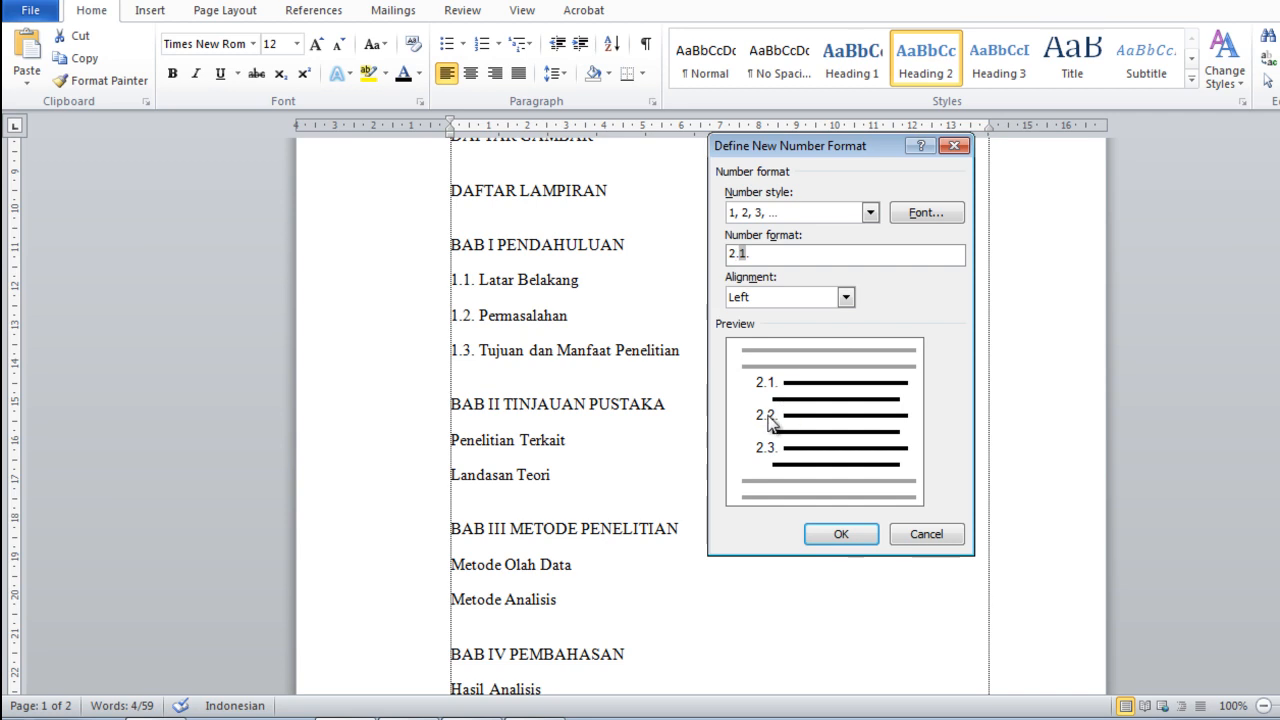
click(840, 531)
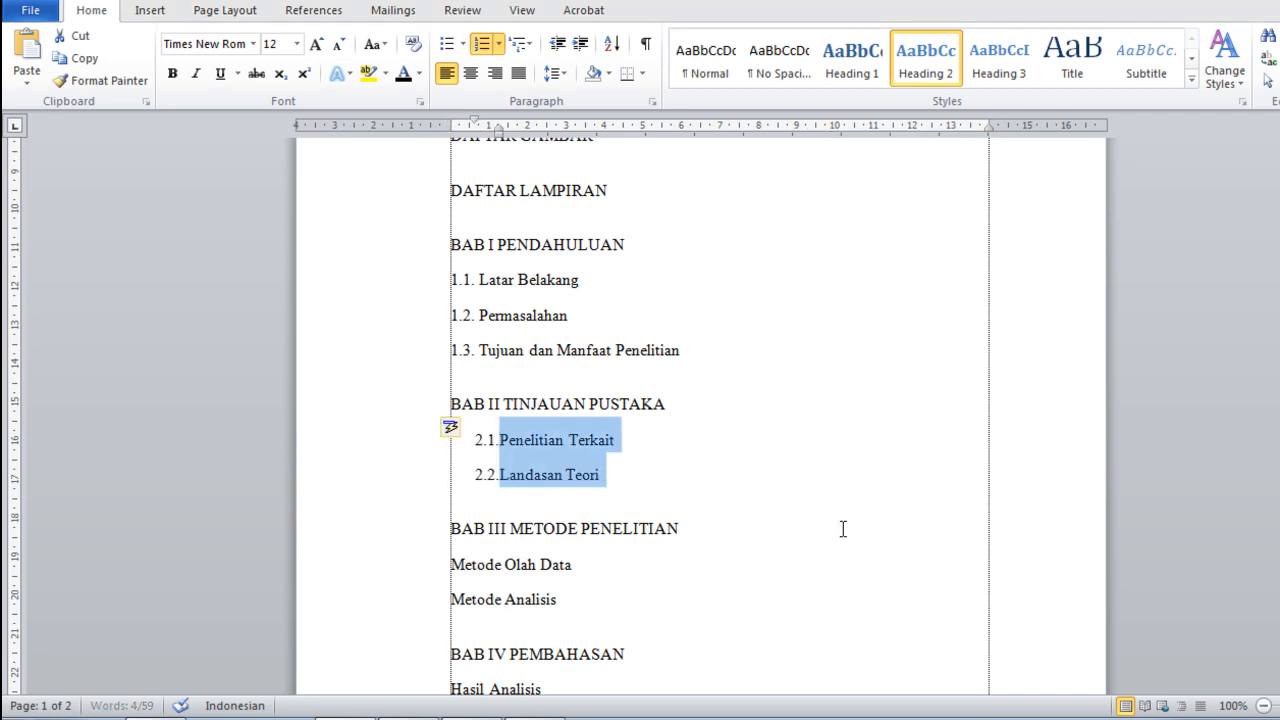
Step: Shift the indent of the two BAB II subsections so their numbers align with the left page margin
click(655, 485)
drag(409, 445, 413, 481)
drag(499, 131, 448, 128)
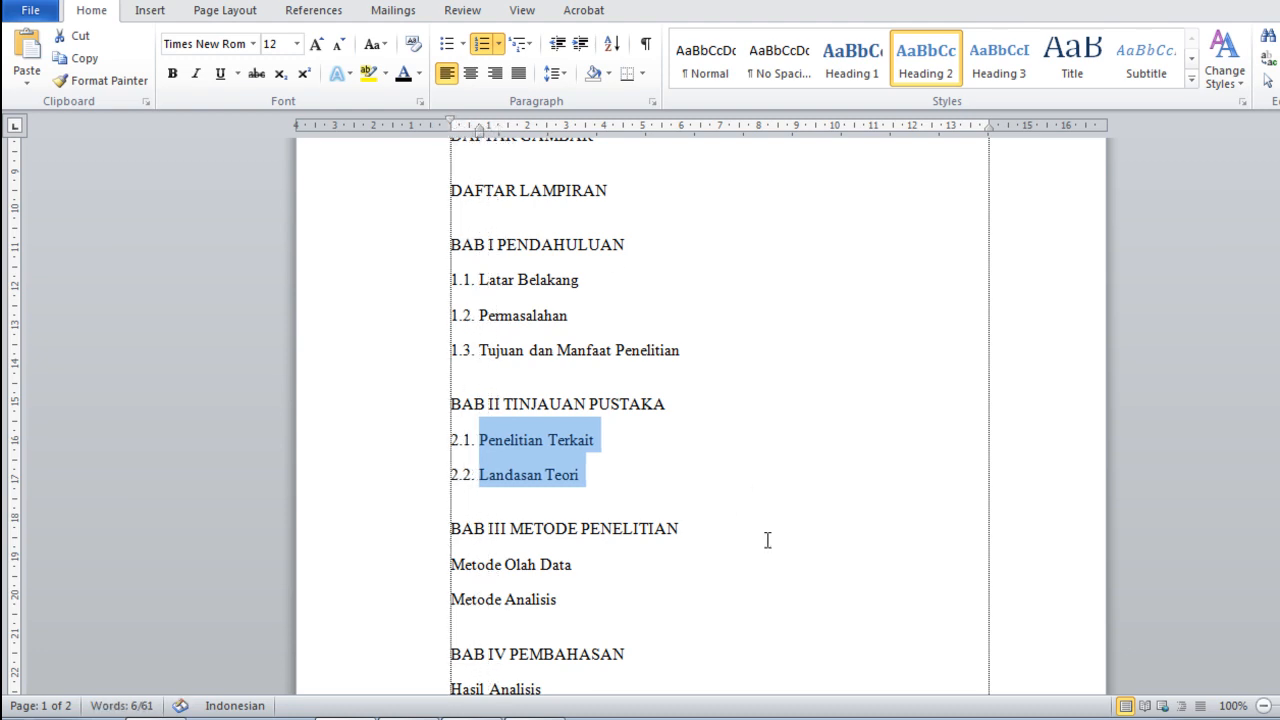
Step: Number Metode Olah Data and Metode Analisis automatically with a new 3.1. format and align their numbers with the left page margin
scroll(700, 415, down, 3)
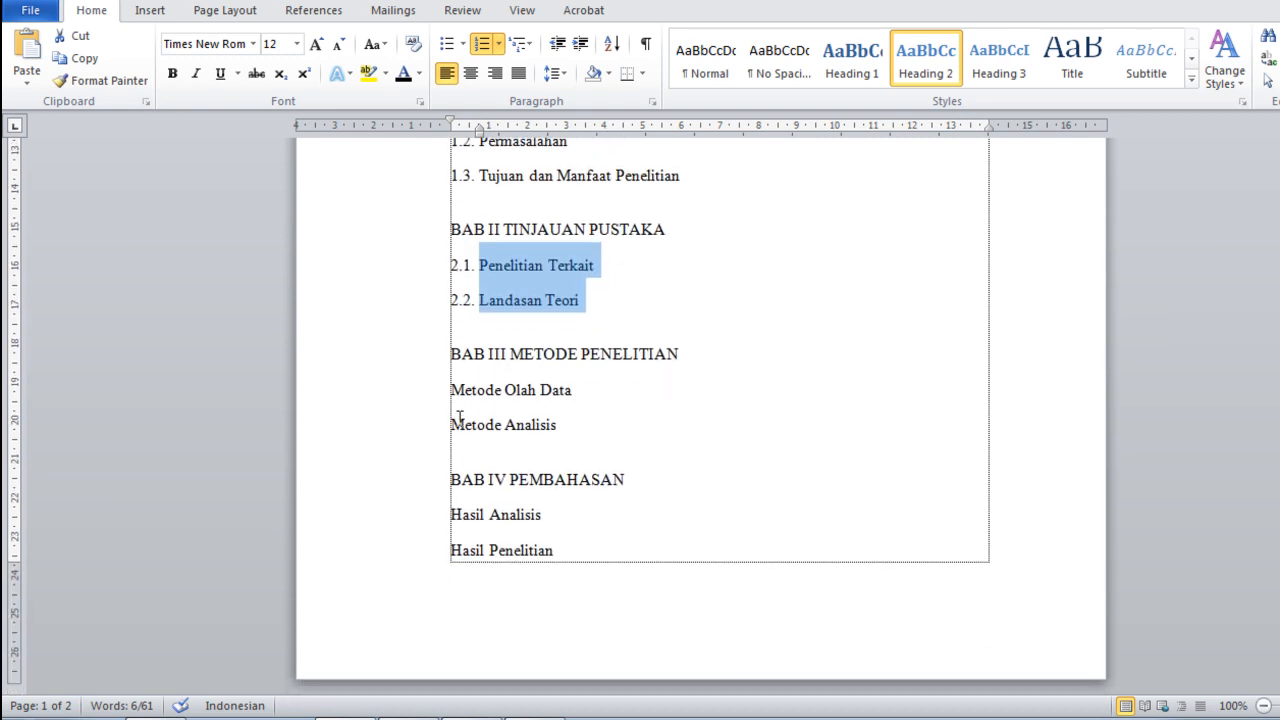
drag(414, 409, 426, 440)
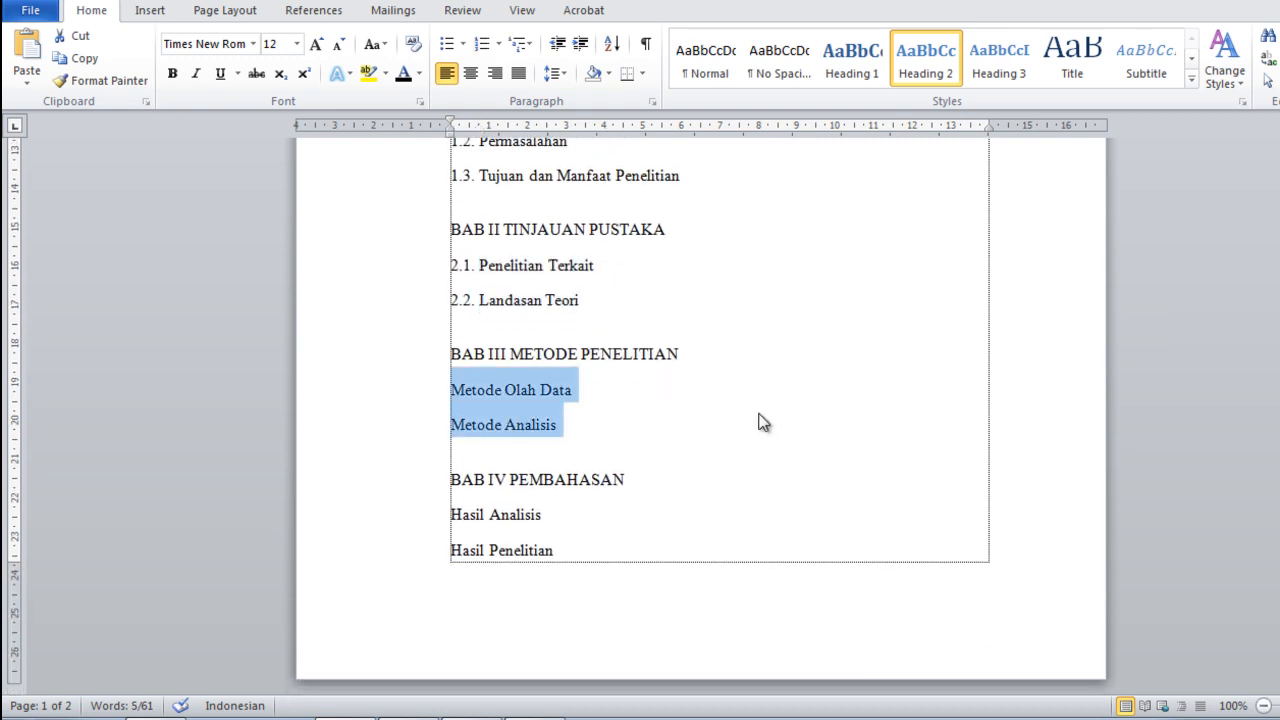
click(498, 45)
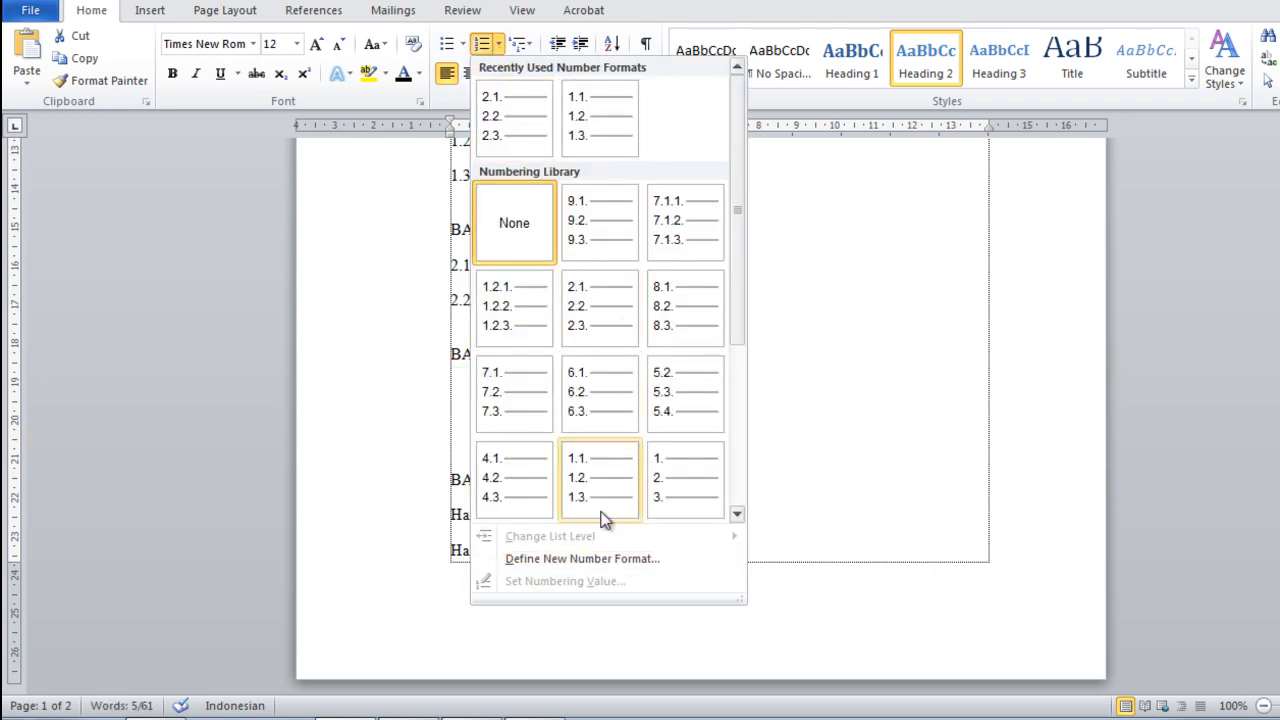
click(588, 560)
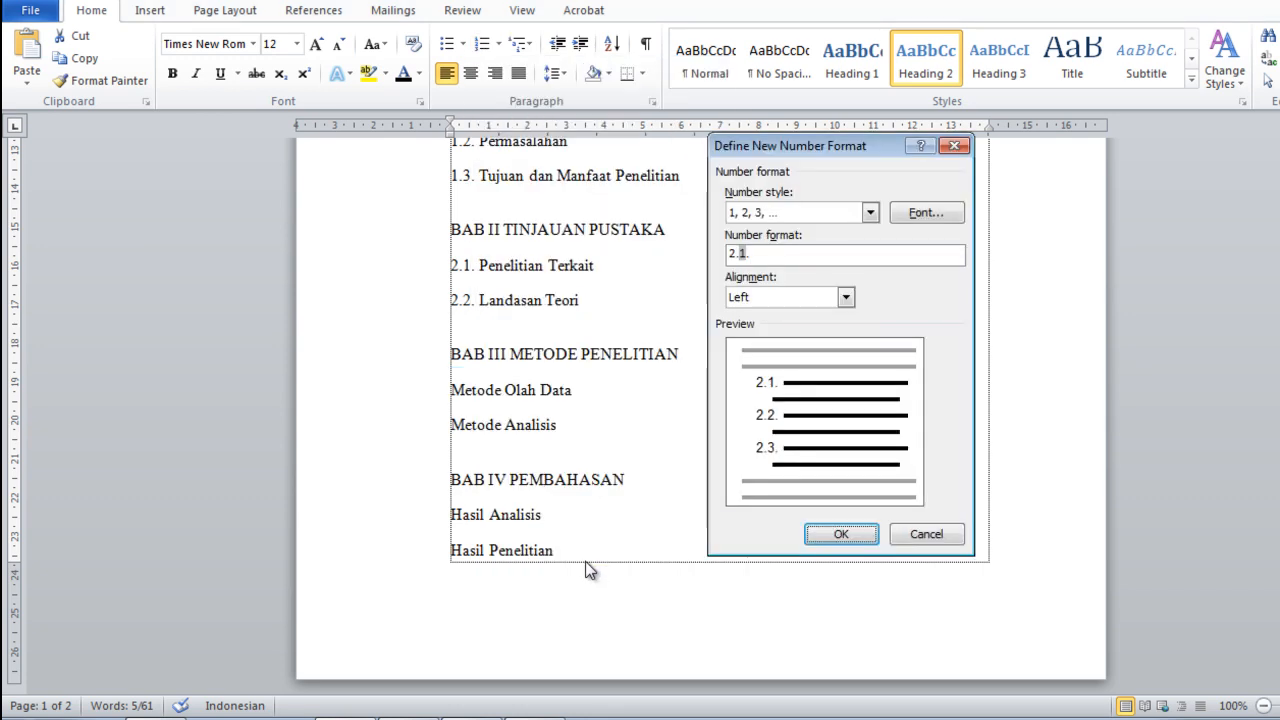
click(734, 254)
key(BackSpace)
text(3)
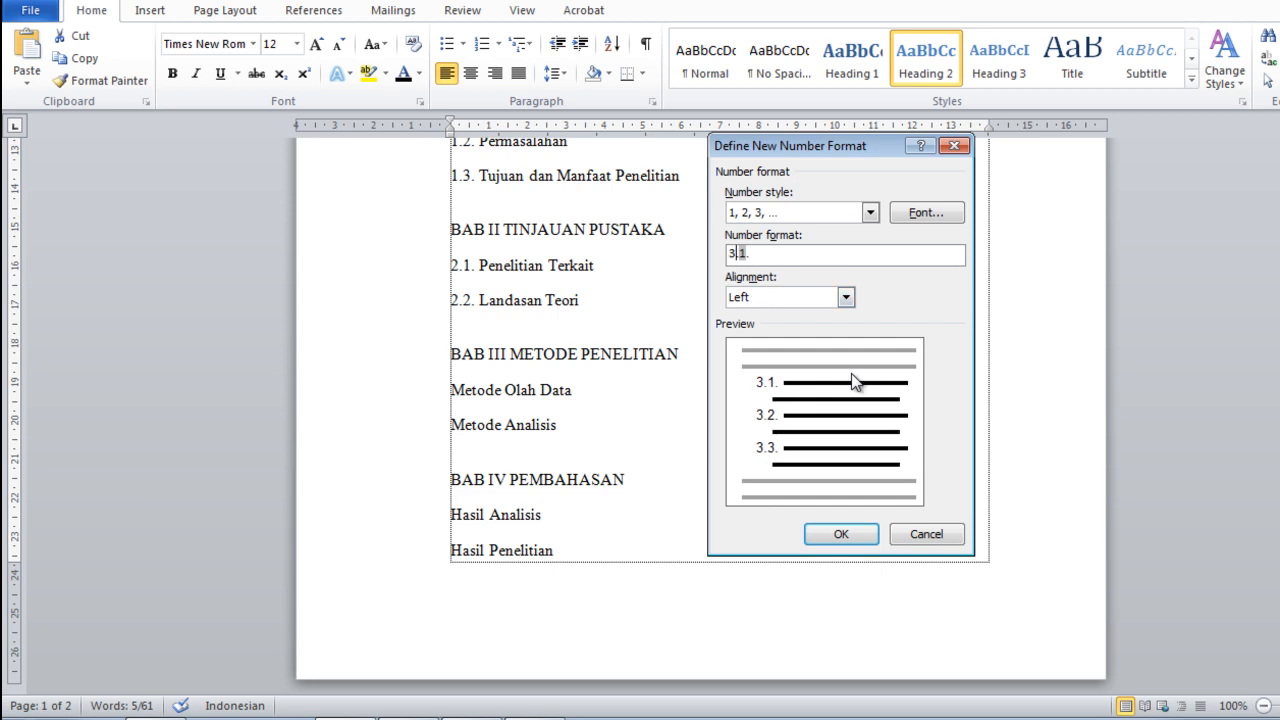
click(850, 534)
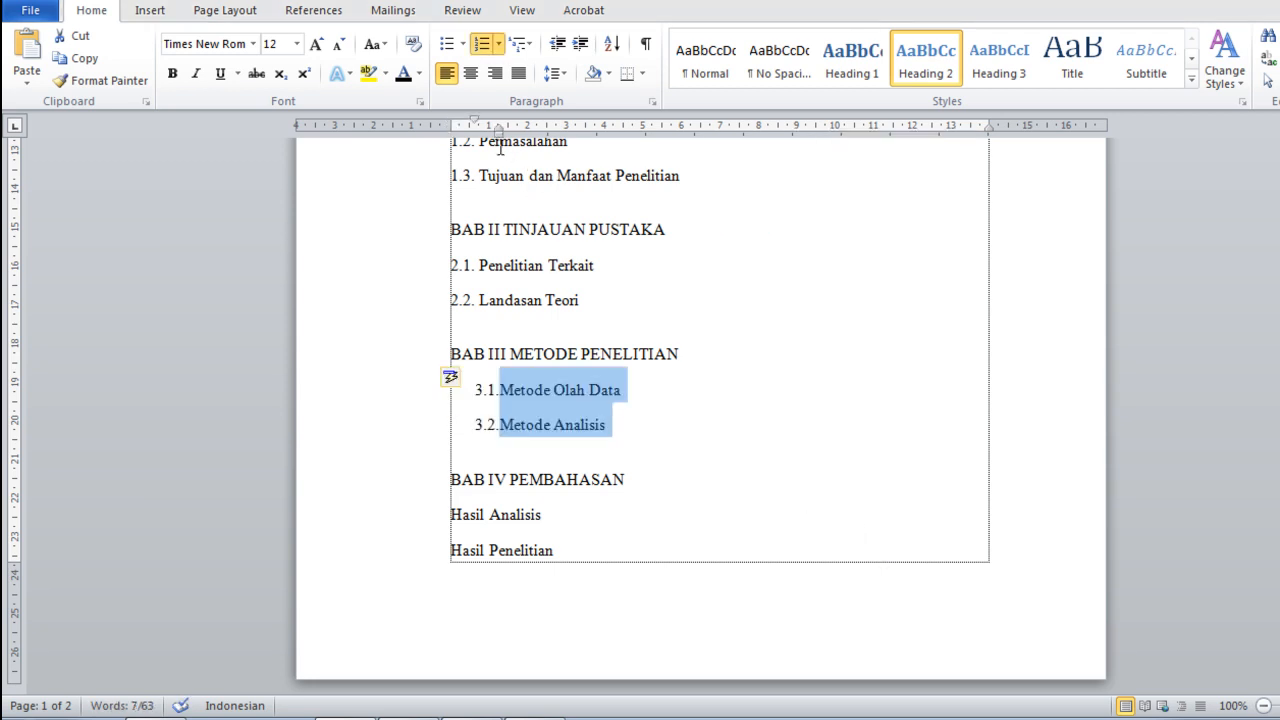
drag(498, 140, 450, 127)
scroll(631, 514, up, 1)
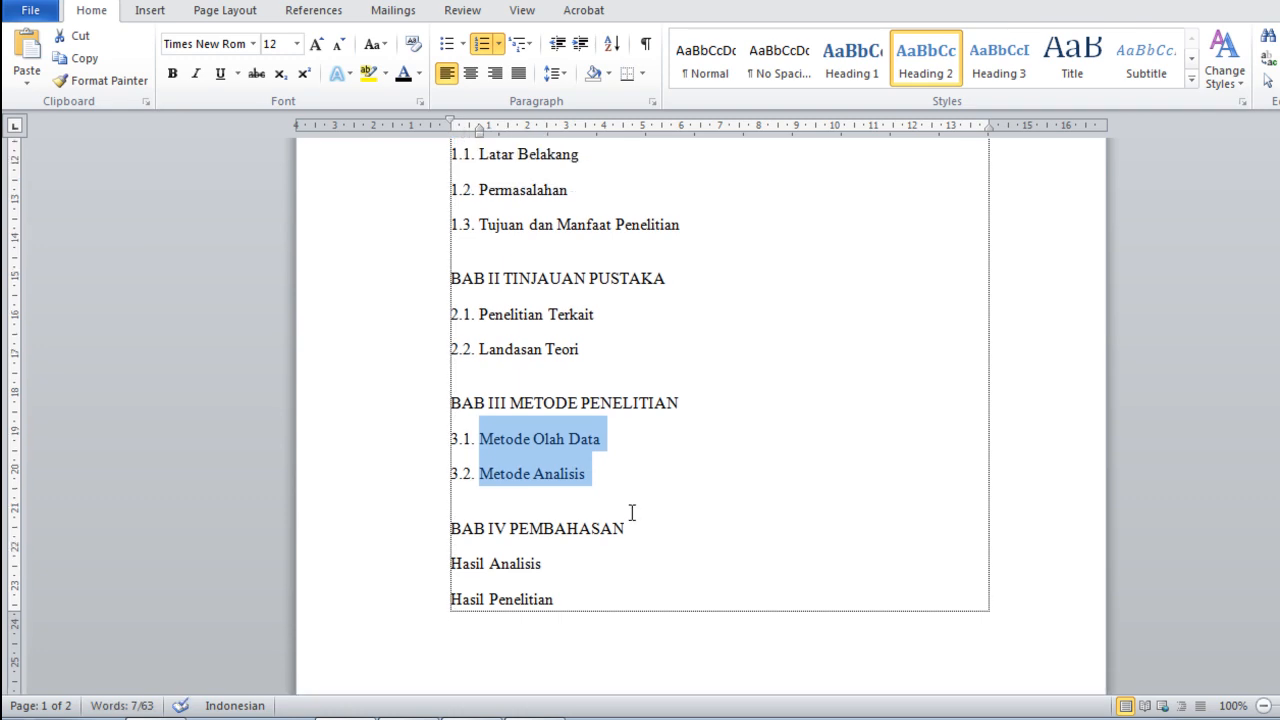
Step: Number the BAB IV subsections Hasil Analisis and Hasil Penelitian automatically with a new number format of 4.1
scroll(700, 400, down, 6)
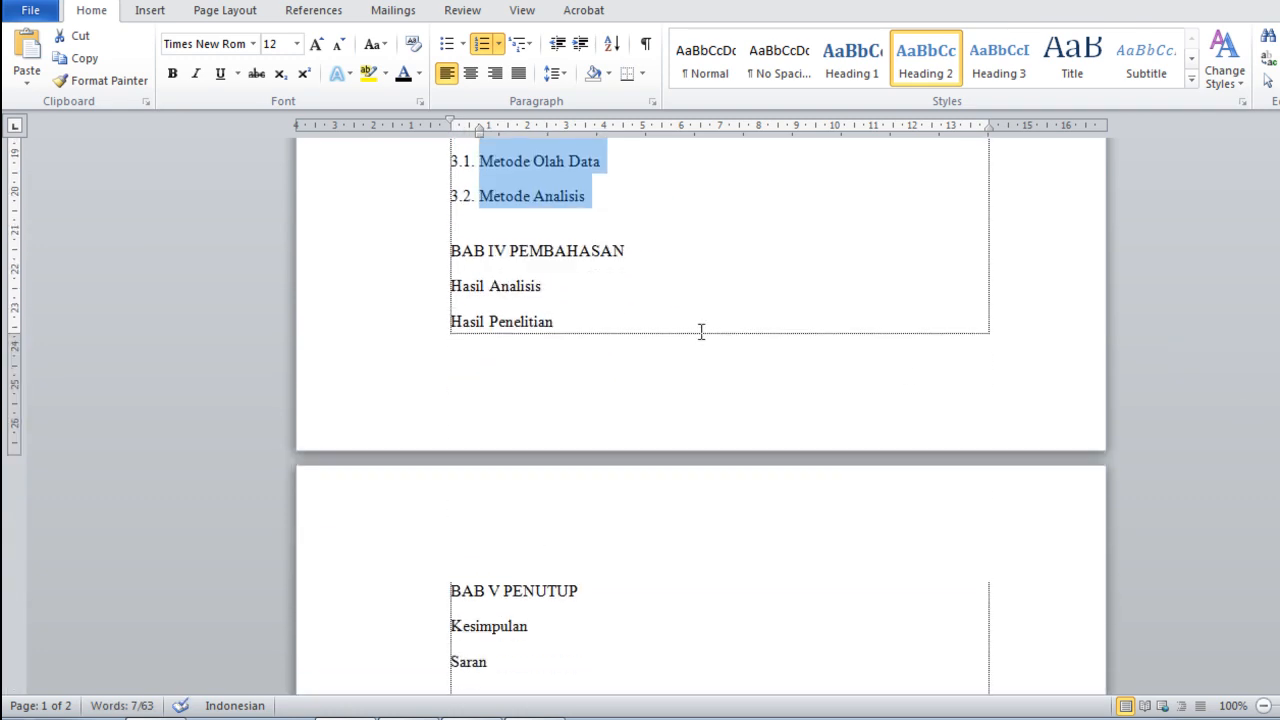
drag(399, 296, 443, 374)
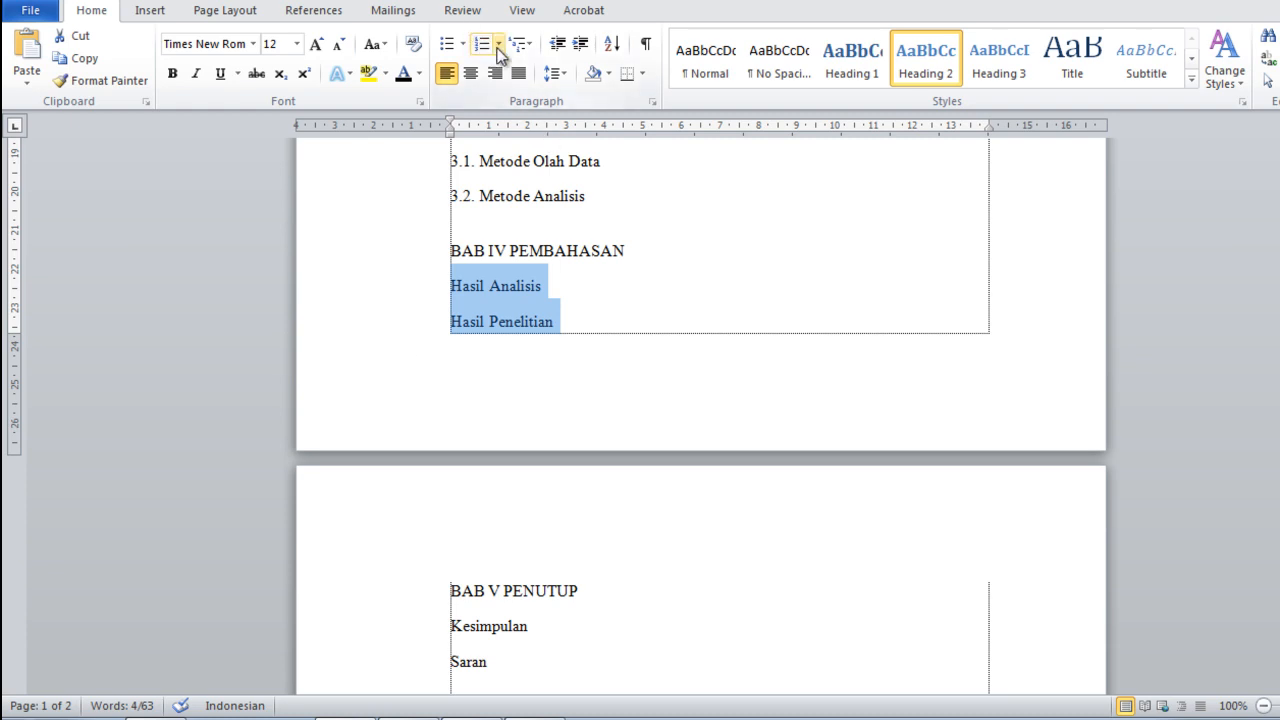
click(499, 46)
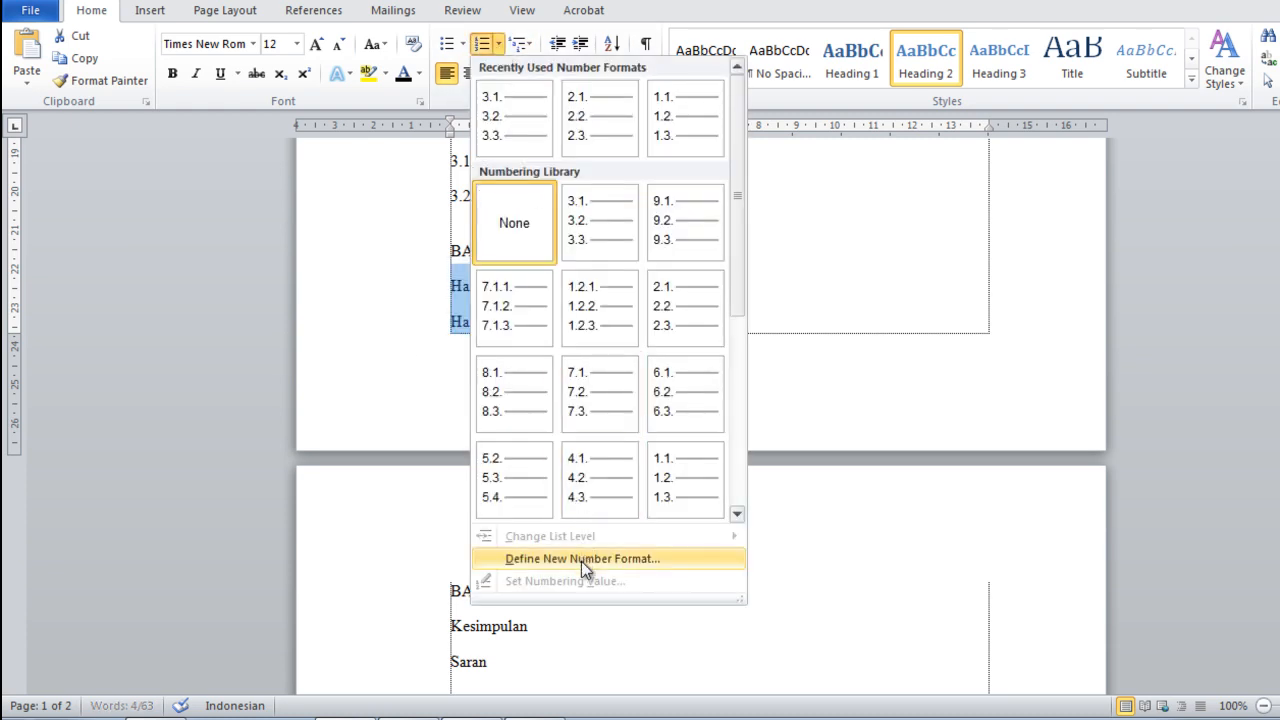
click(581, 561)
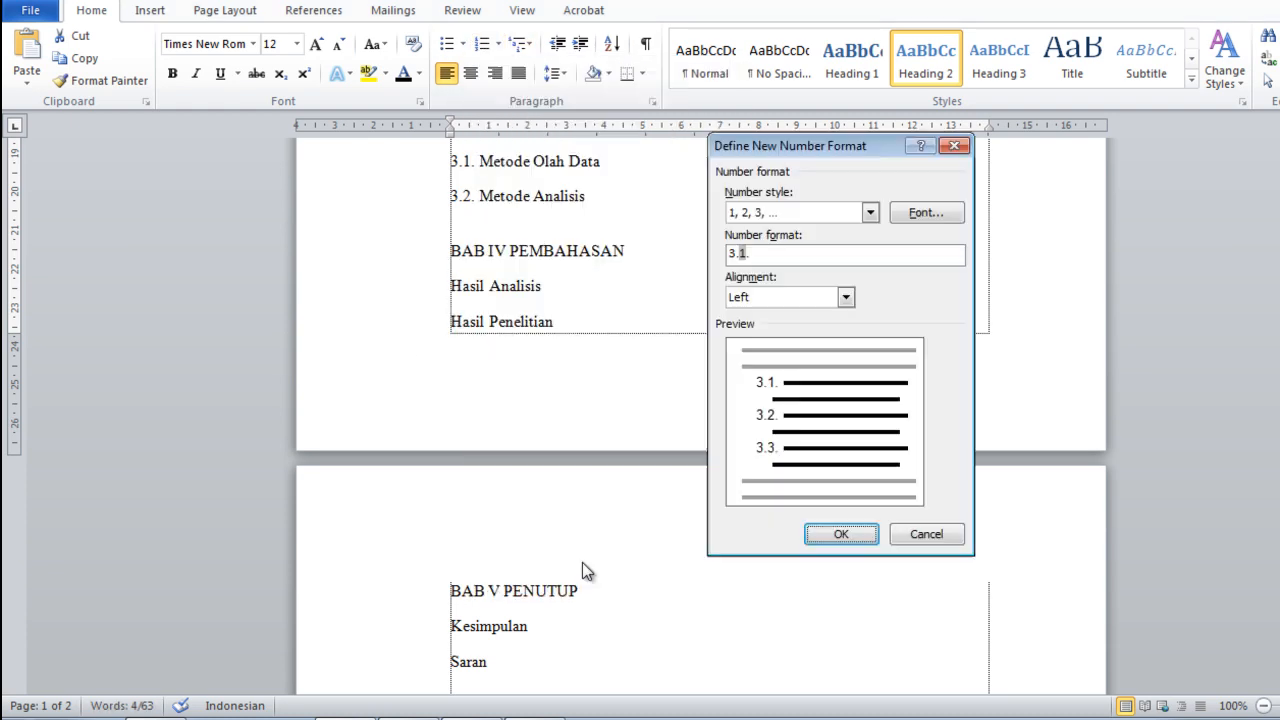
click(734, 254)
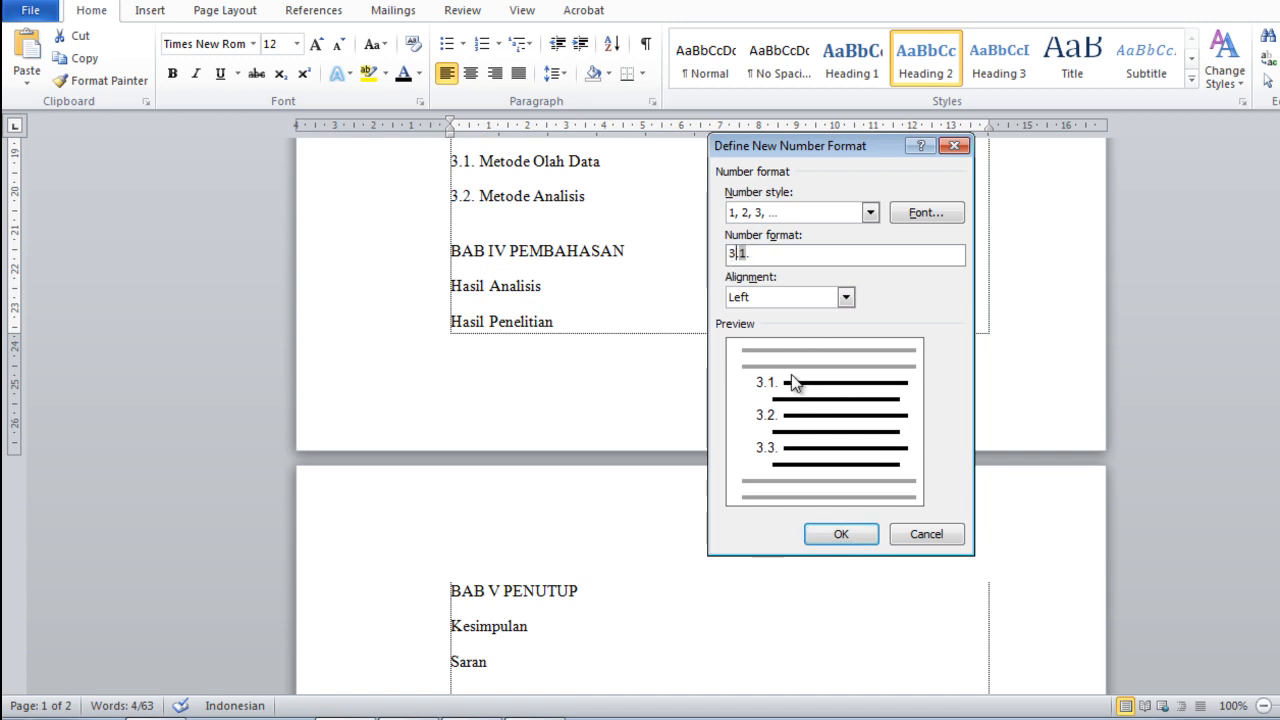
key(BackSpace)
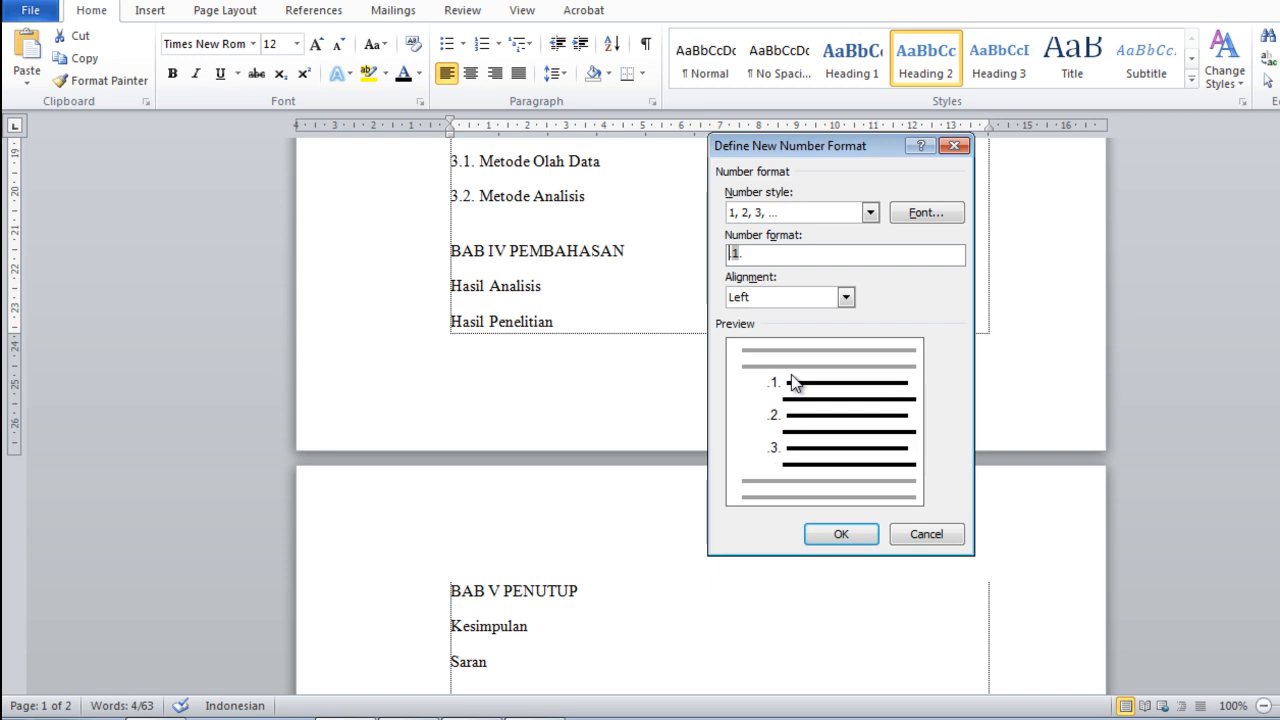
text(4.)
click(850, 538)
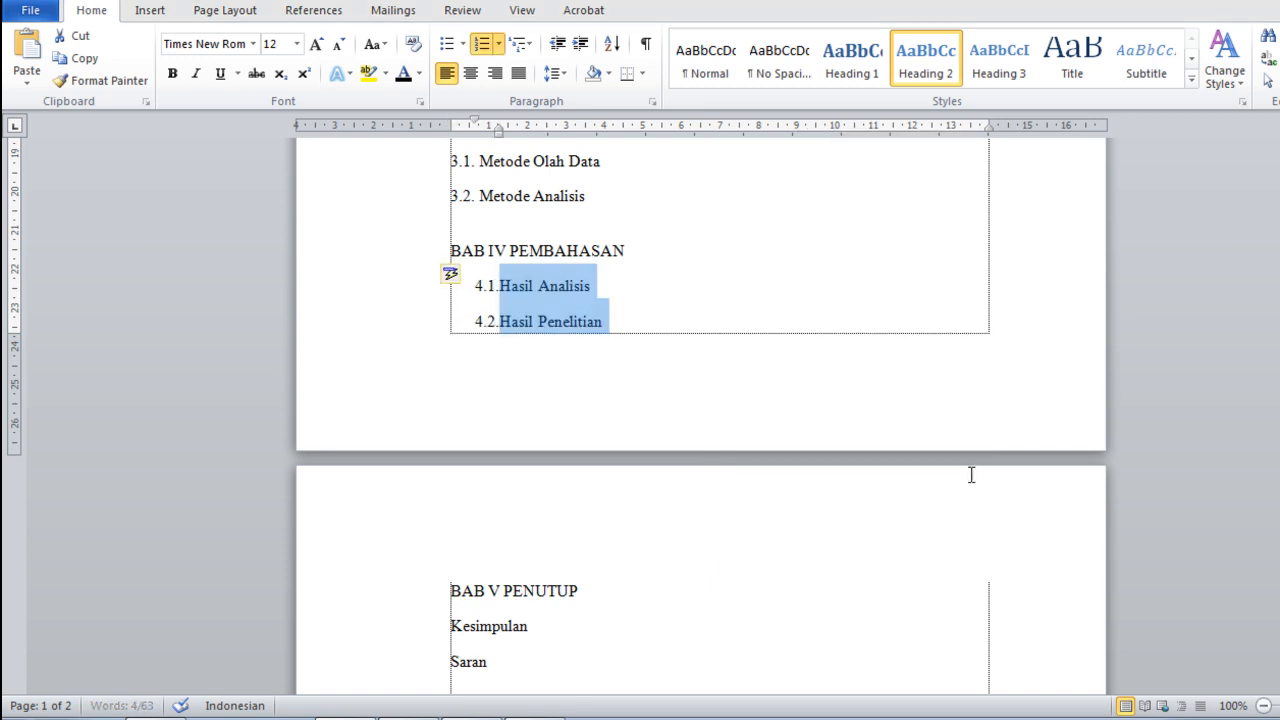
Step: Number the BAB V subsections Kesimpulan and Saran automatically with a new number format of 5.1
drag(1279, 362, 1279, 425)
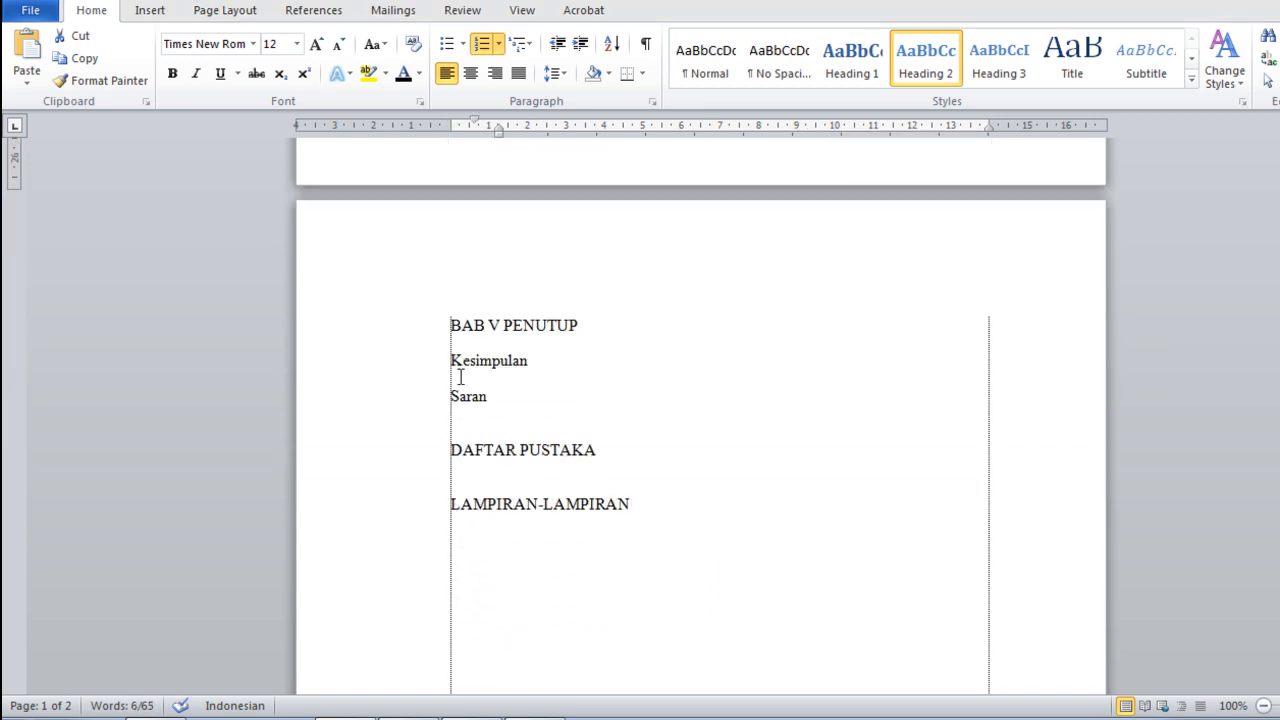
drag(410, 368, 422, 402)
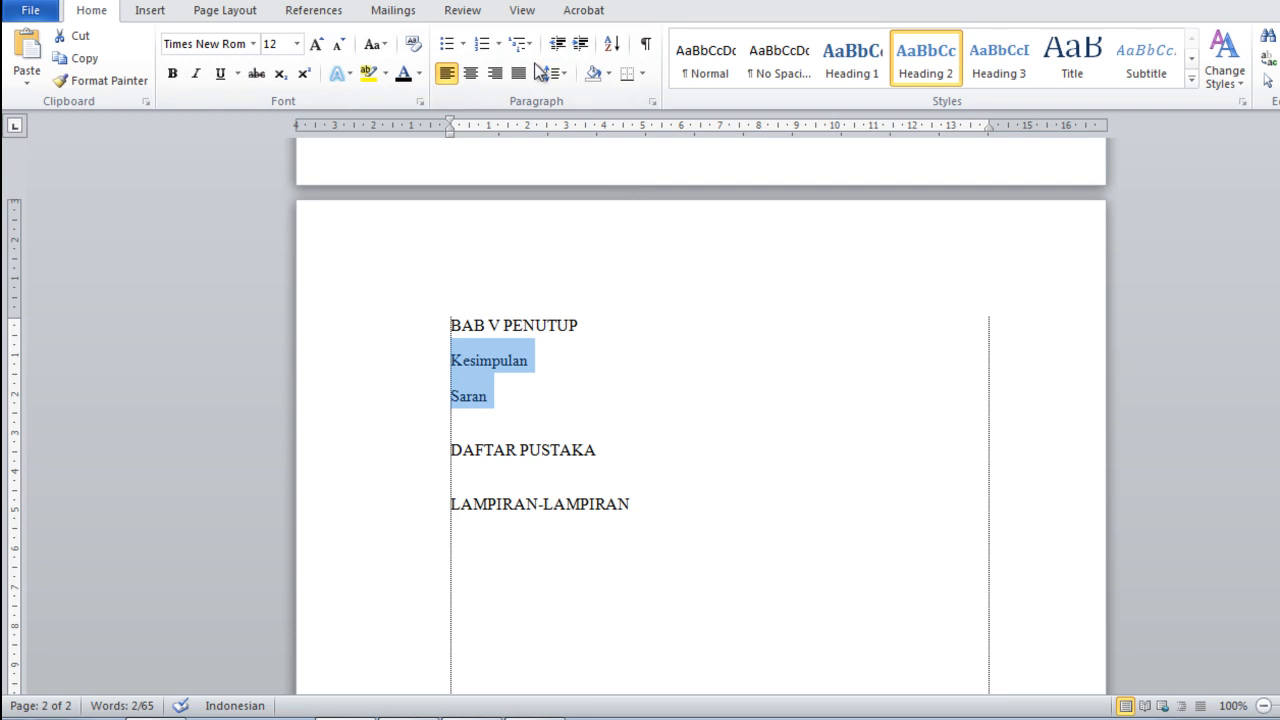
click(499, 46)
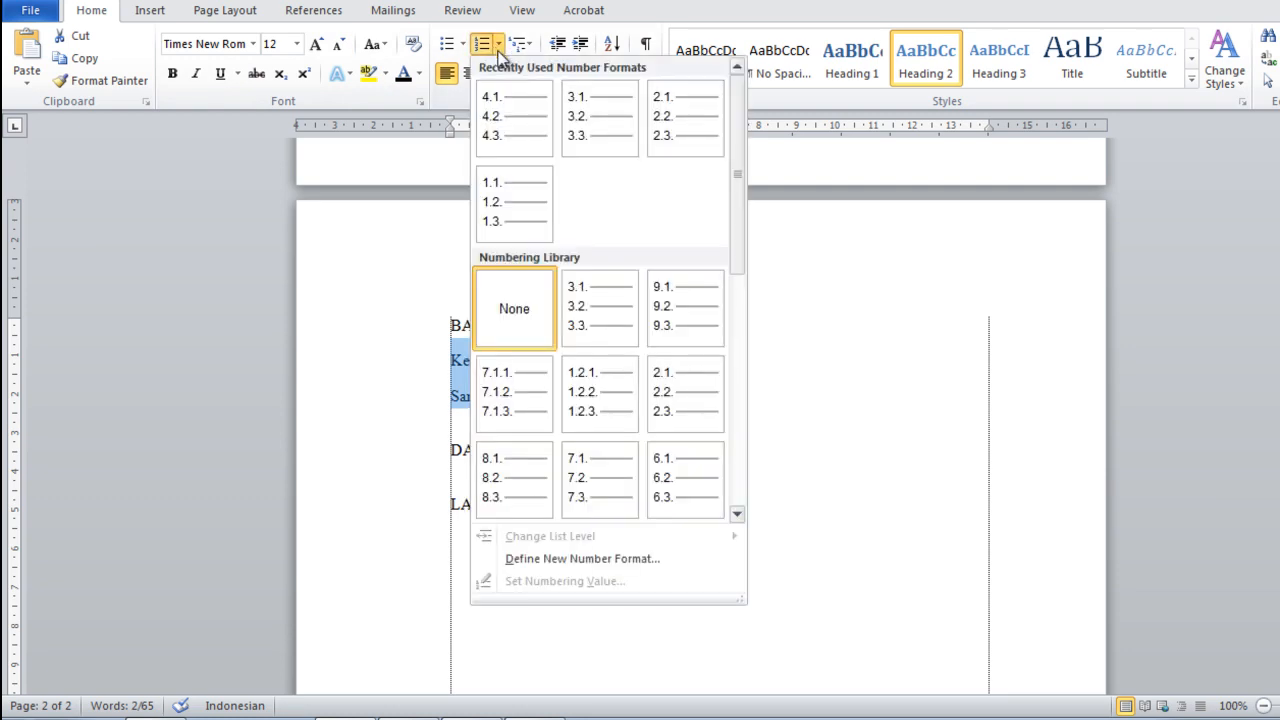
click(615, 559)
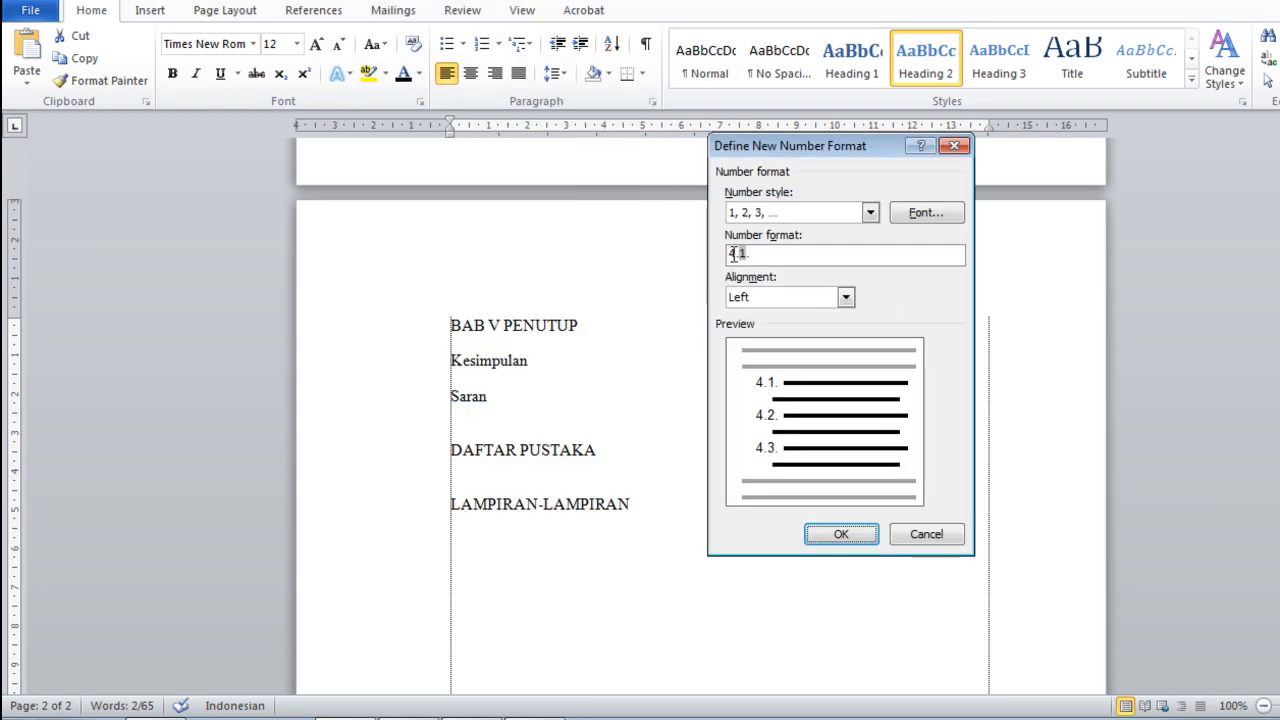
key(Delete)
key(Delete)
text(5.)
click(842, 535)
Step: Shift the indent of Kesimpulan and Saran so their numbers align with the left page margin
mouse_move(499, 131)
mouse_down()
mouse_move(482, 145)
mouse_move(449, 123)
mouse_up()
click(647, 455)
click(668, 516)
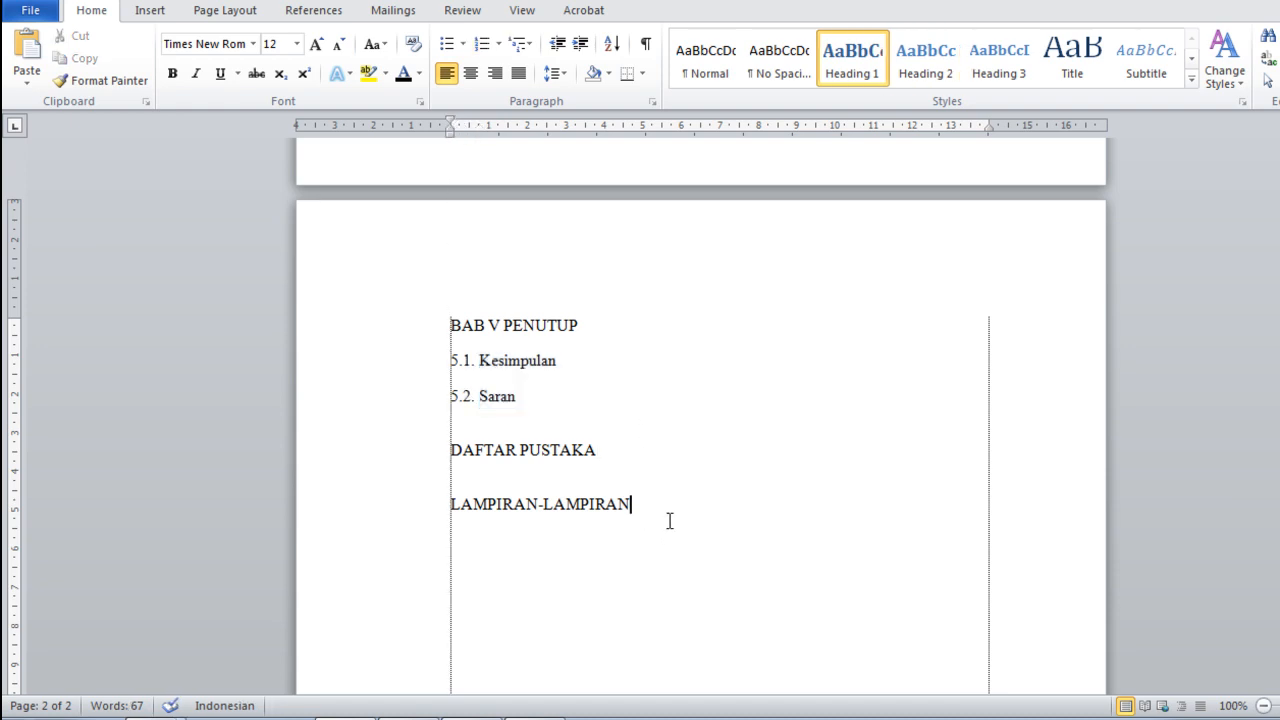
Step: Shift the indent of the BAB IV subsections Hasil Analisis and Hasil Penelitian so their numbers align with the left page margin
drag(1278, 446, 1278, 368)
drag(438, 417, 429, 469)
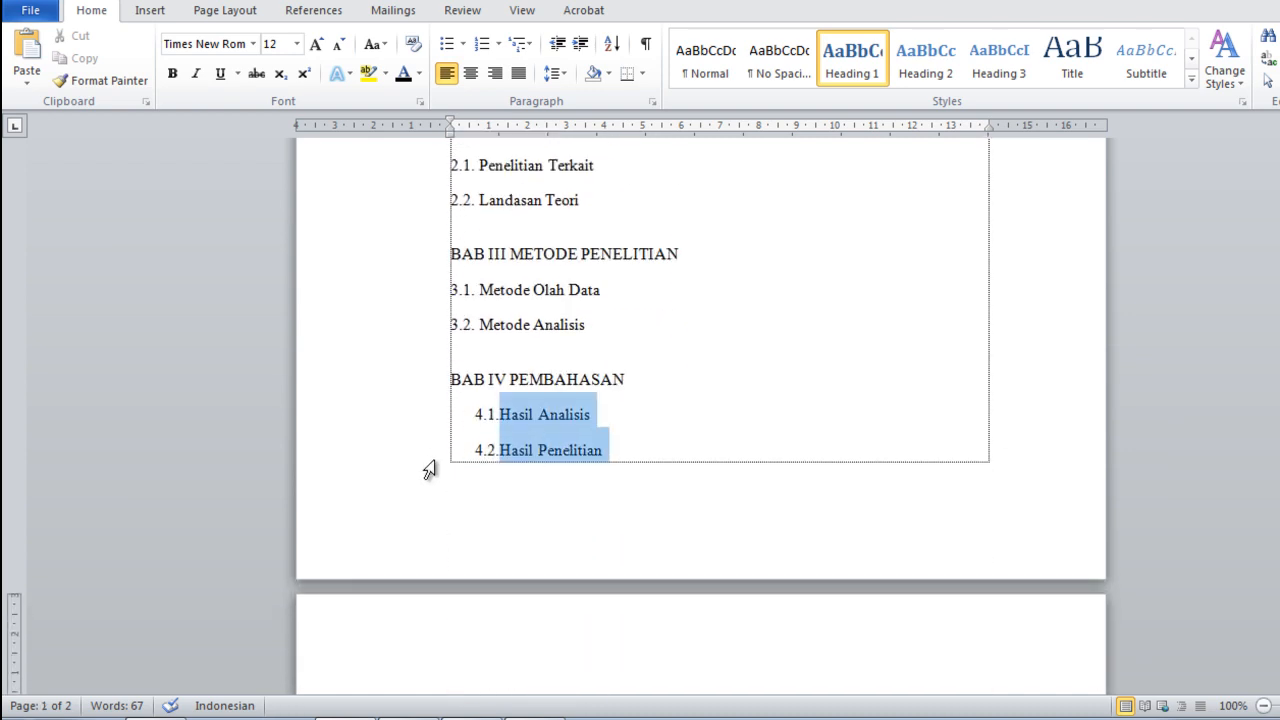
mouse_move(498, 132)
mouse_down()
mouse_move(478, 148)
mouse_move(450, 125)
mouse_up()
click(612, 441)
drag(1279, 380, 1279, 282)
click(573, 300)
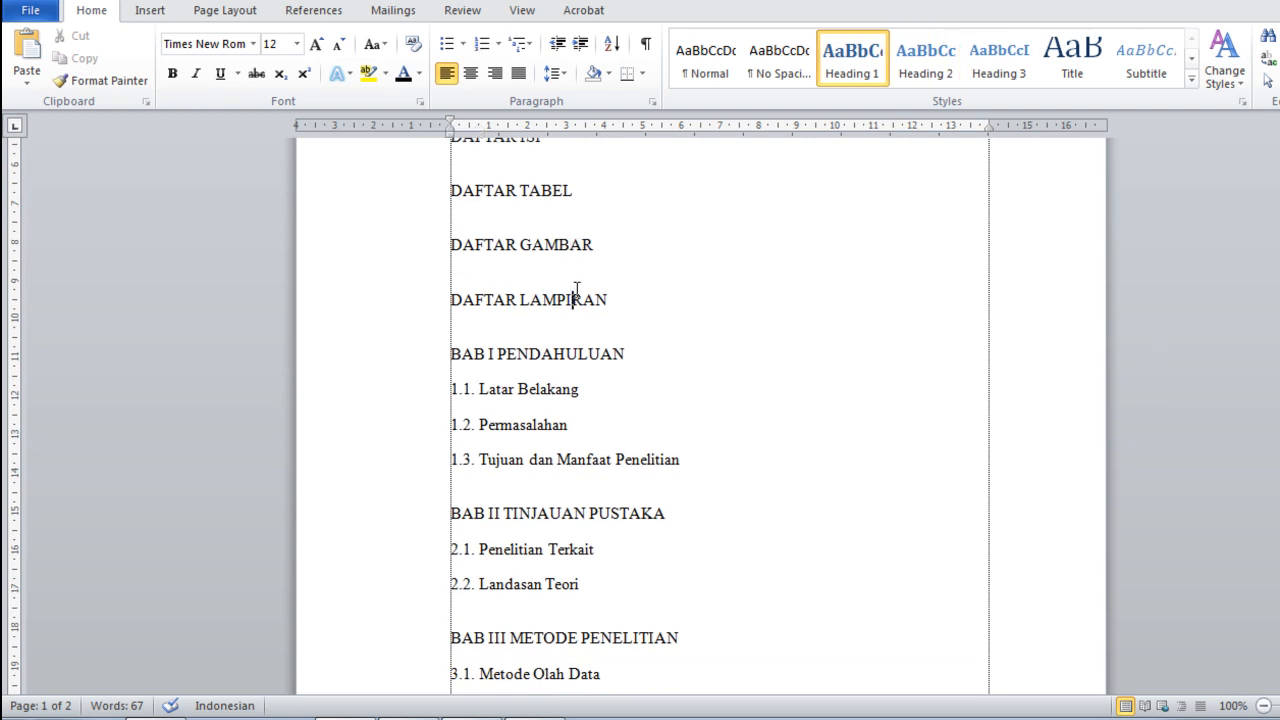
Step: Show the Navigation Pane to list the document's headings beside the page
click(608, 422)
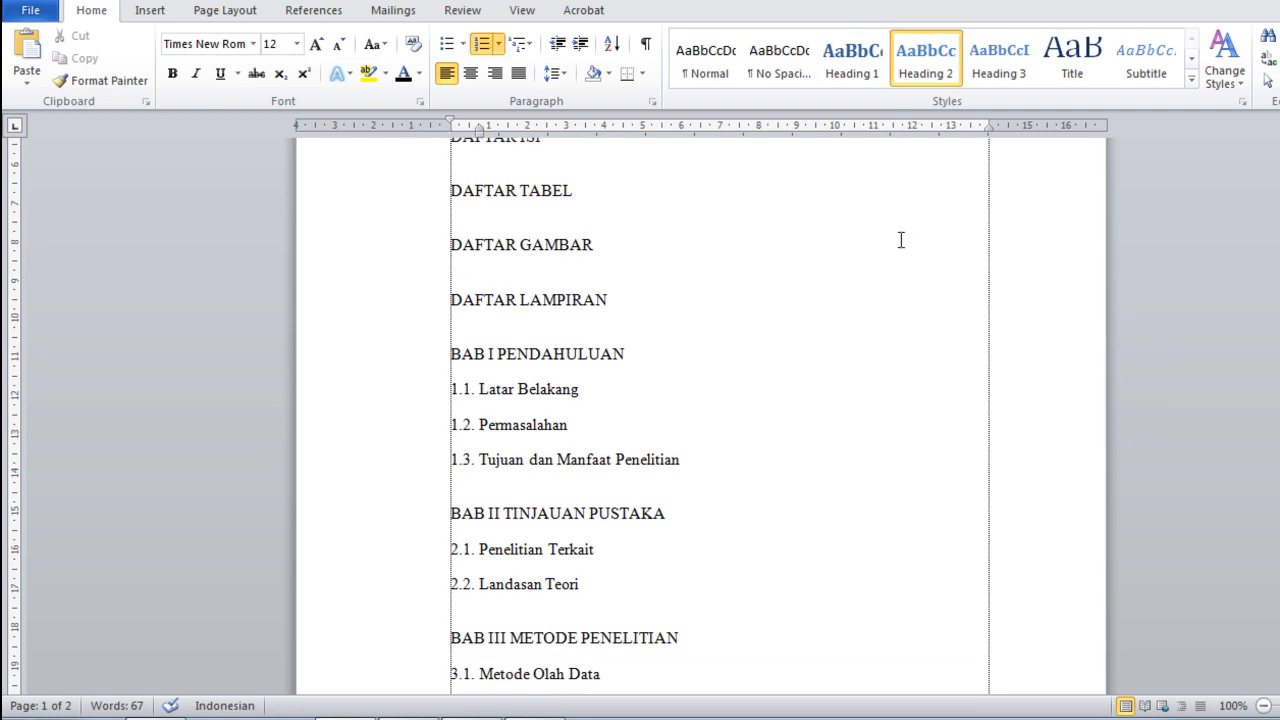
drag(1279, 292, 1279, 205)
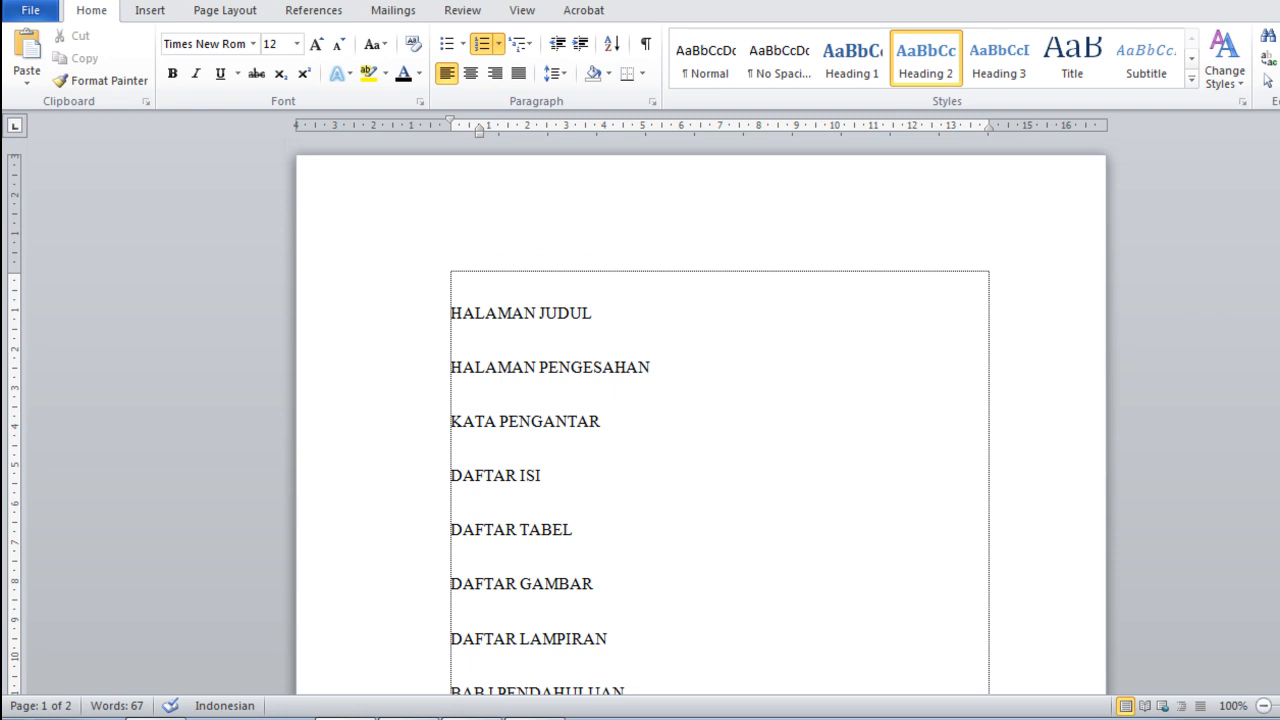
click(602, 318)
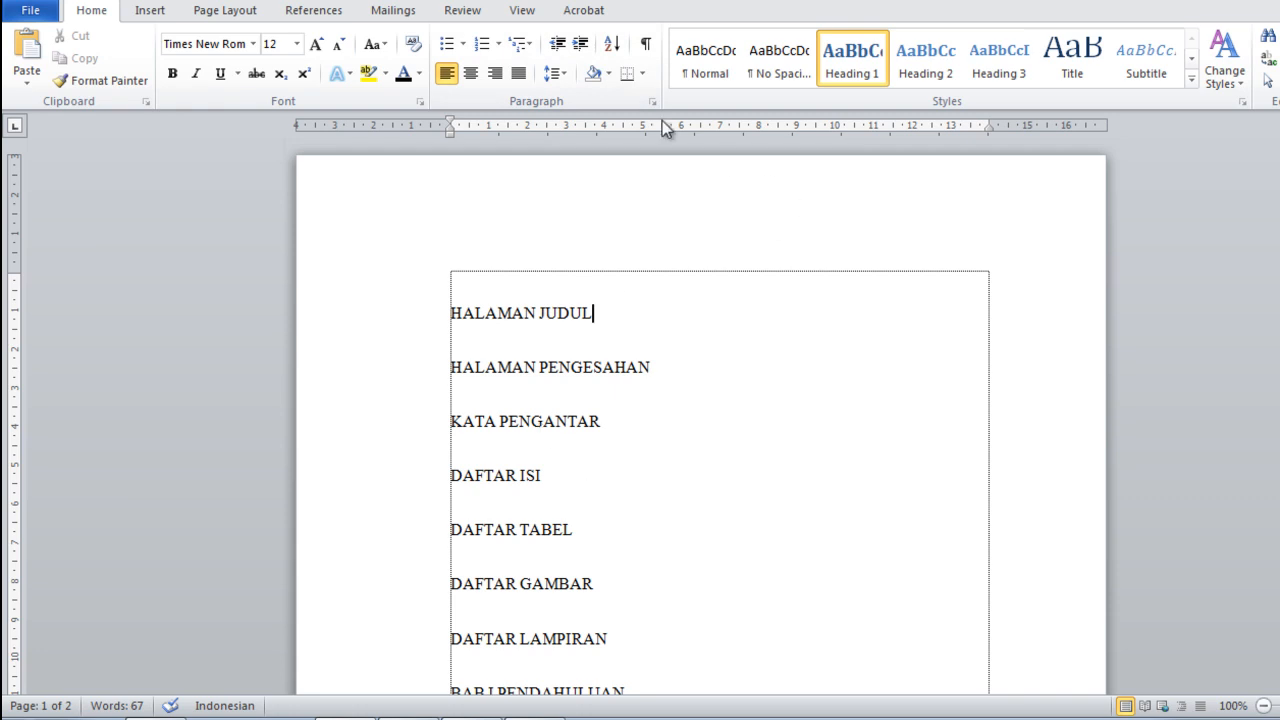
click(524, 12)
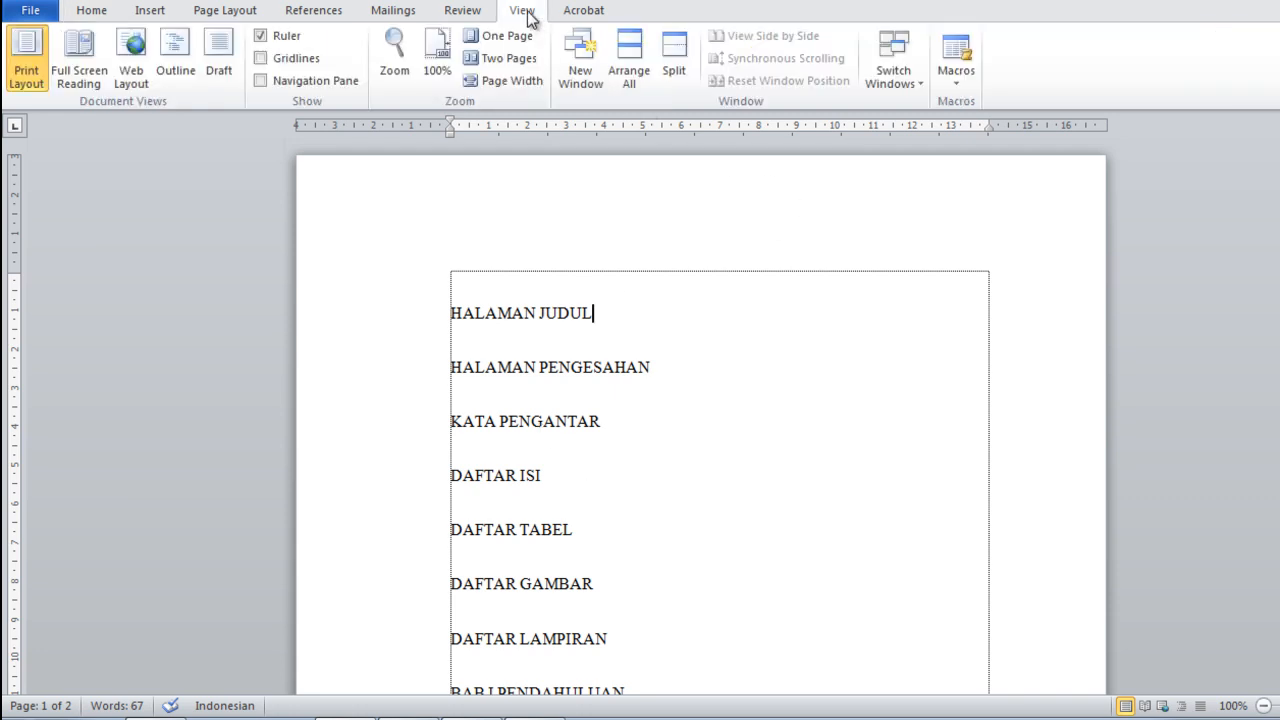
click(261, 81)
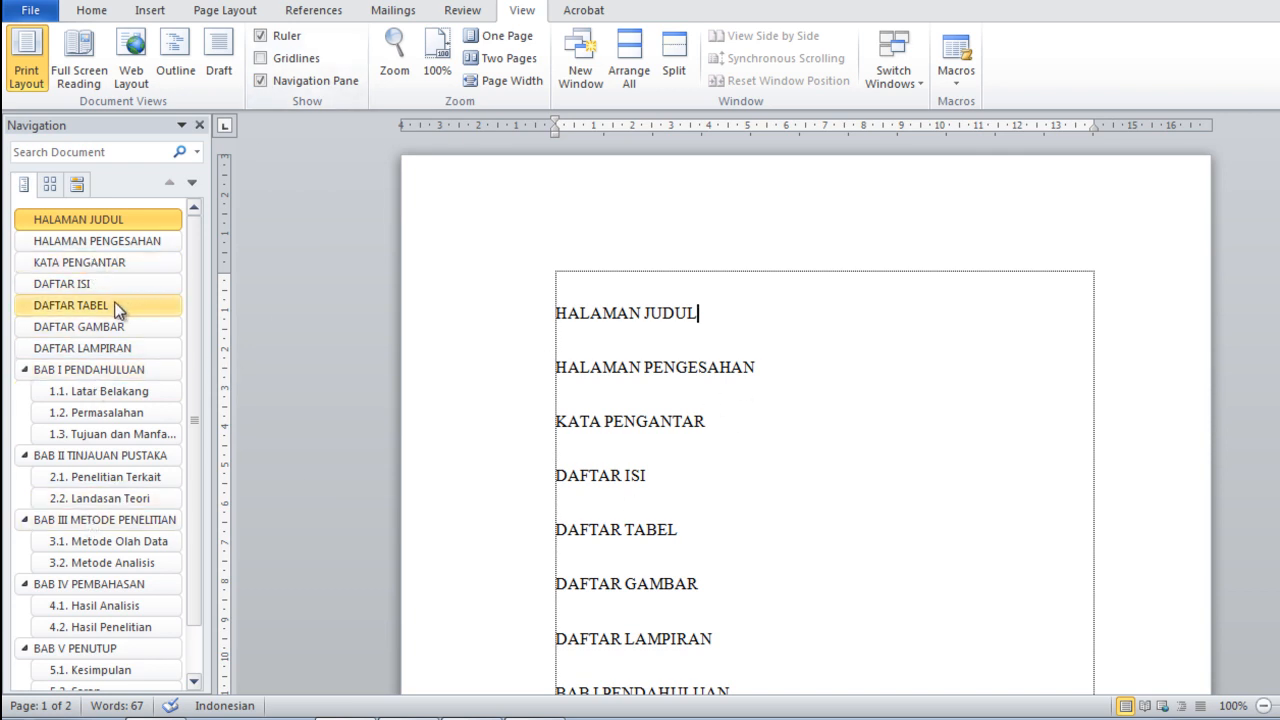
click(92, 12)
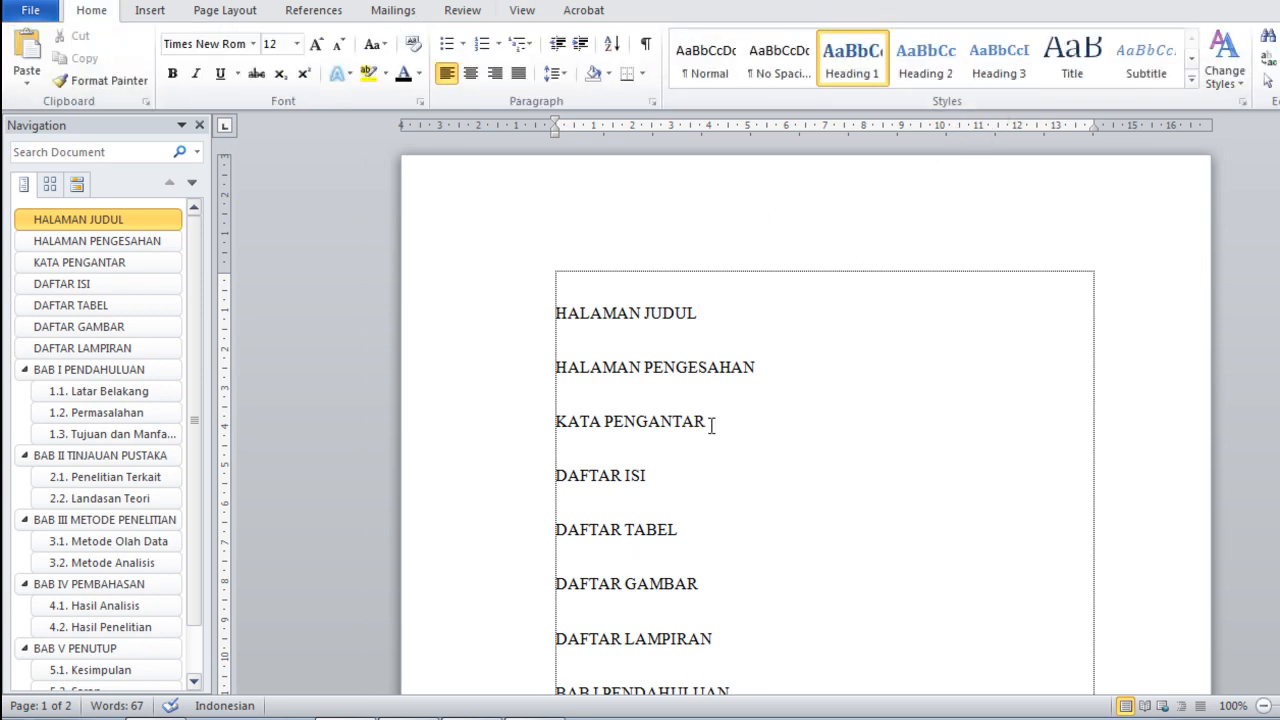
Step: Browse the document through its heading list, from BAB I PENDAHULUAN down to DAFTAR PUSTAKA
click(662, 368)
click(622, 474)
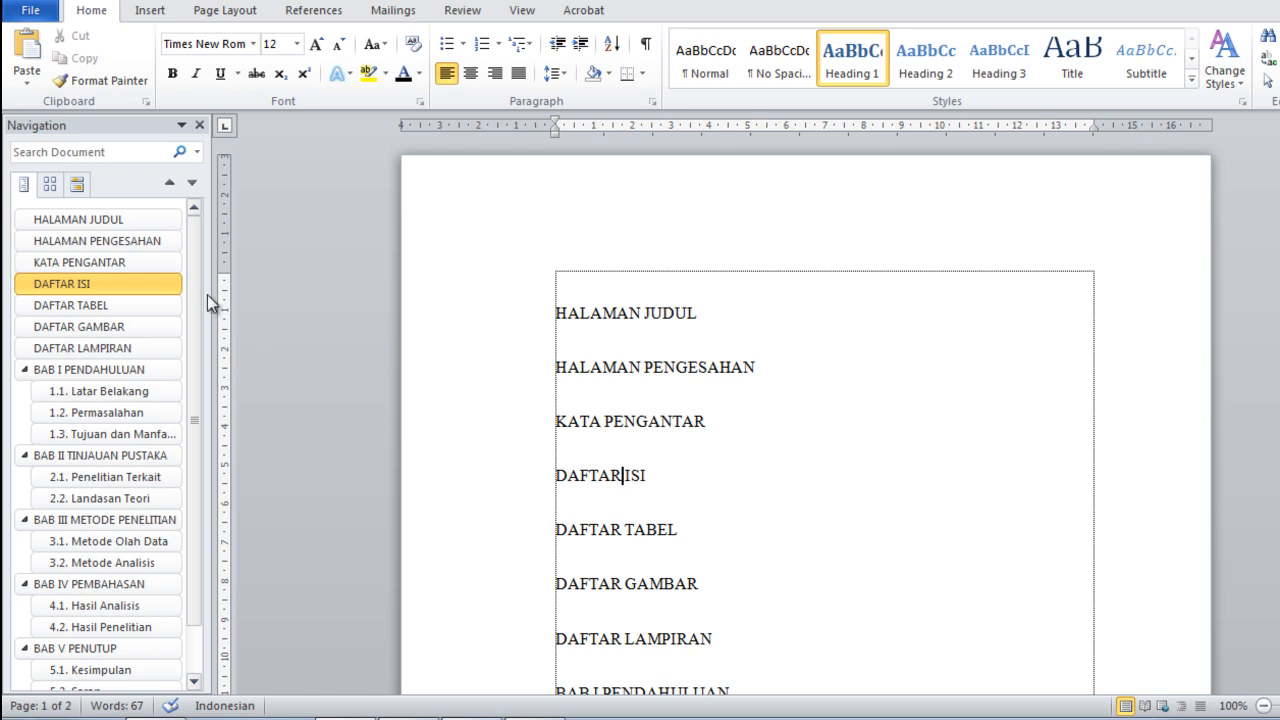
mouse_move(197, 286)
mouse_down()
mouse_move(204, 334)
mouse_move(208, 273)
mouse_up()
mouse_move(194, 279)
mouse_down()
mouse_move(209, 397)
mouse_move(197, 267)
mouse_up()
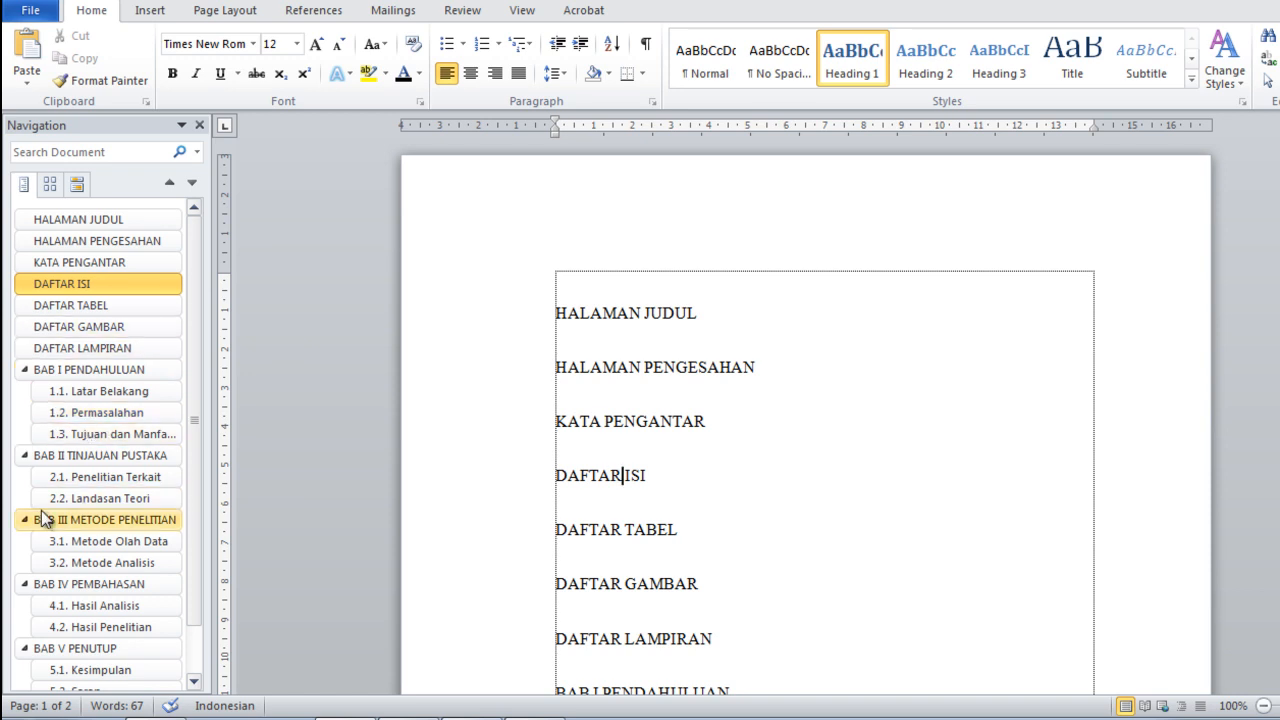
click(101, 370)
click(114, 433)
click(120, 500)
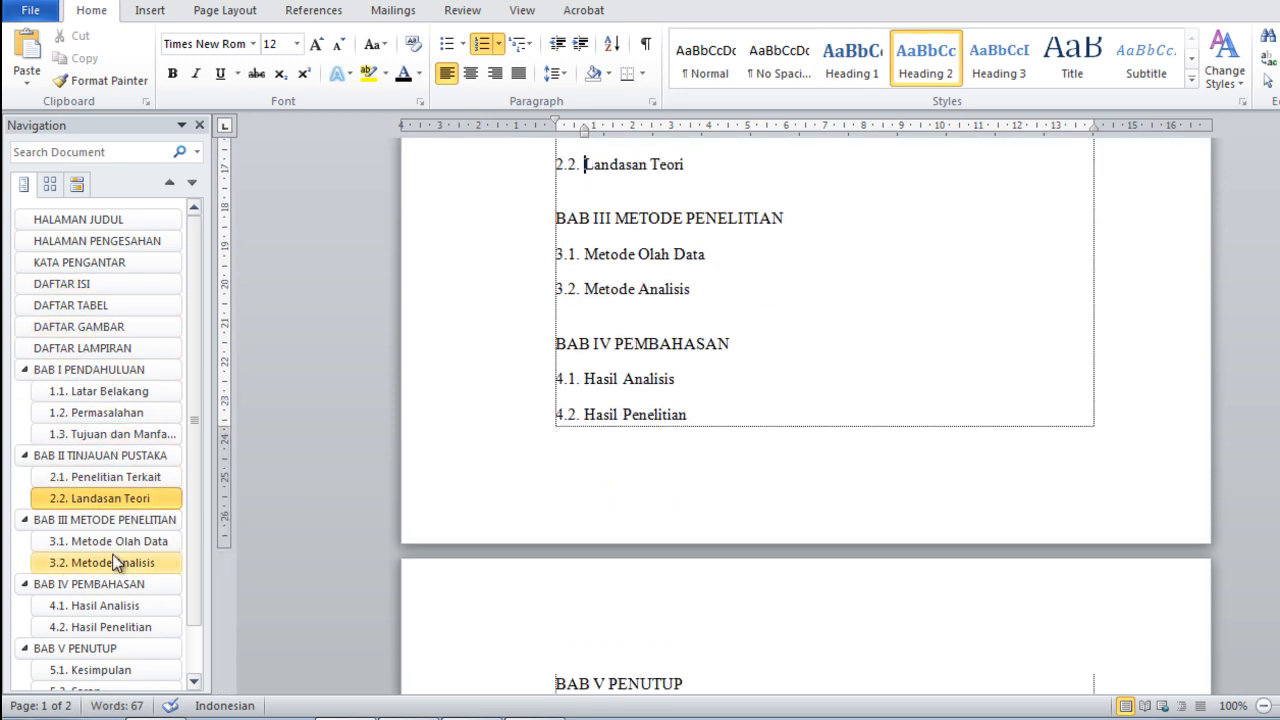
click(126, 562)
click(107, 624)
click(103, 654)
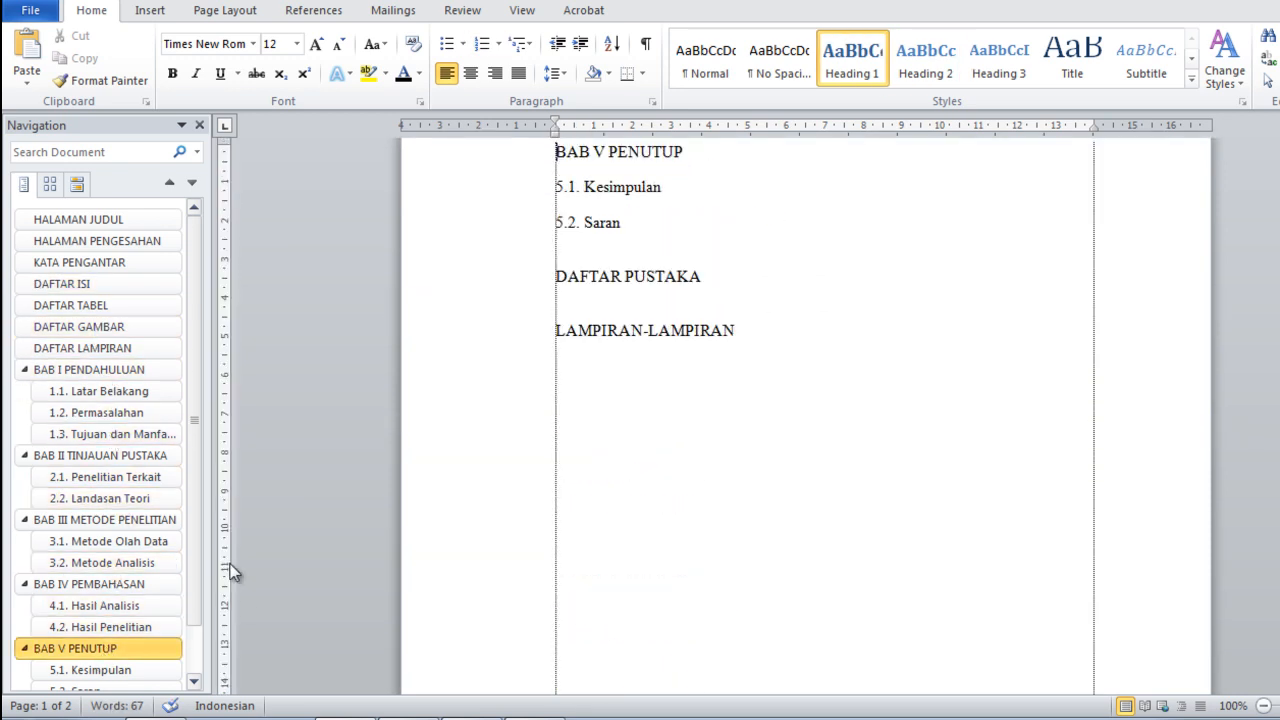
drag(197, 562, 195, 613)
click(96, 659)
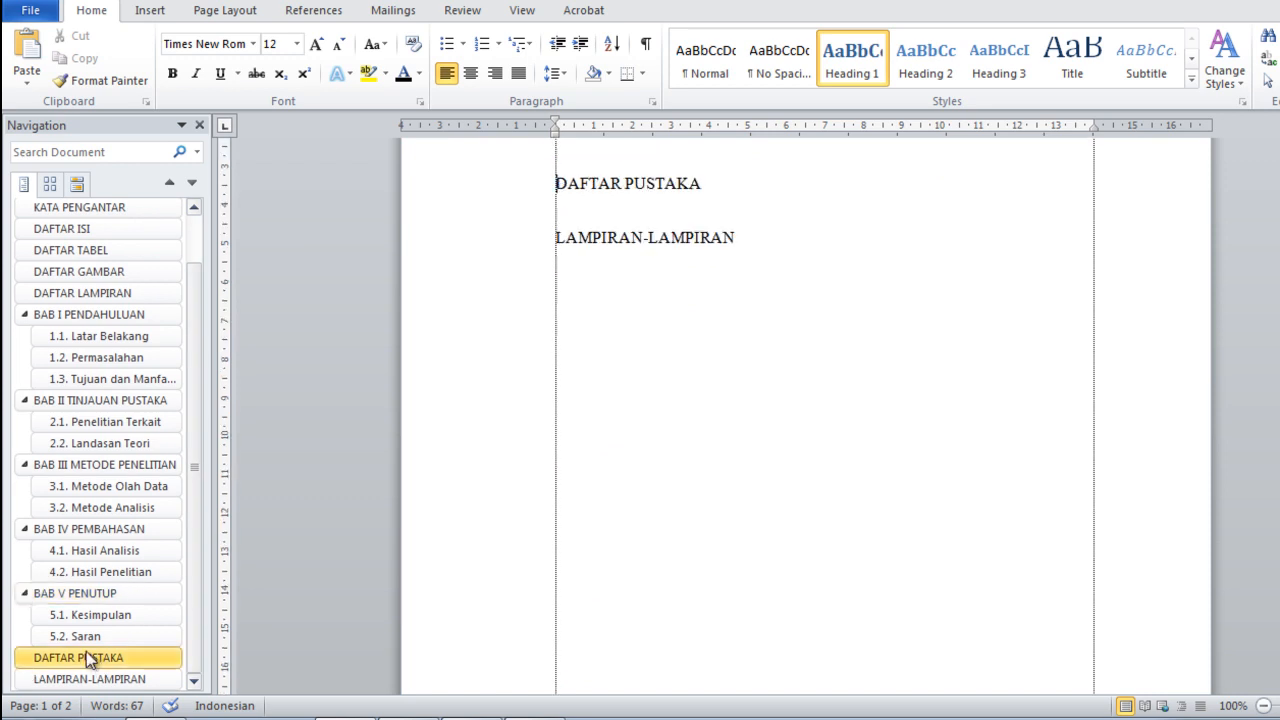
Step: Browse back up through the heading list from 5.2. Saran to KATA PENGANTAR
click(82, 637)
click(95, 529)
click(101, 398)
click(100, 272)
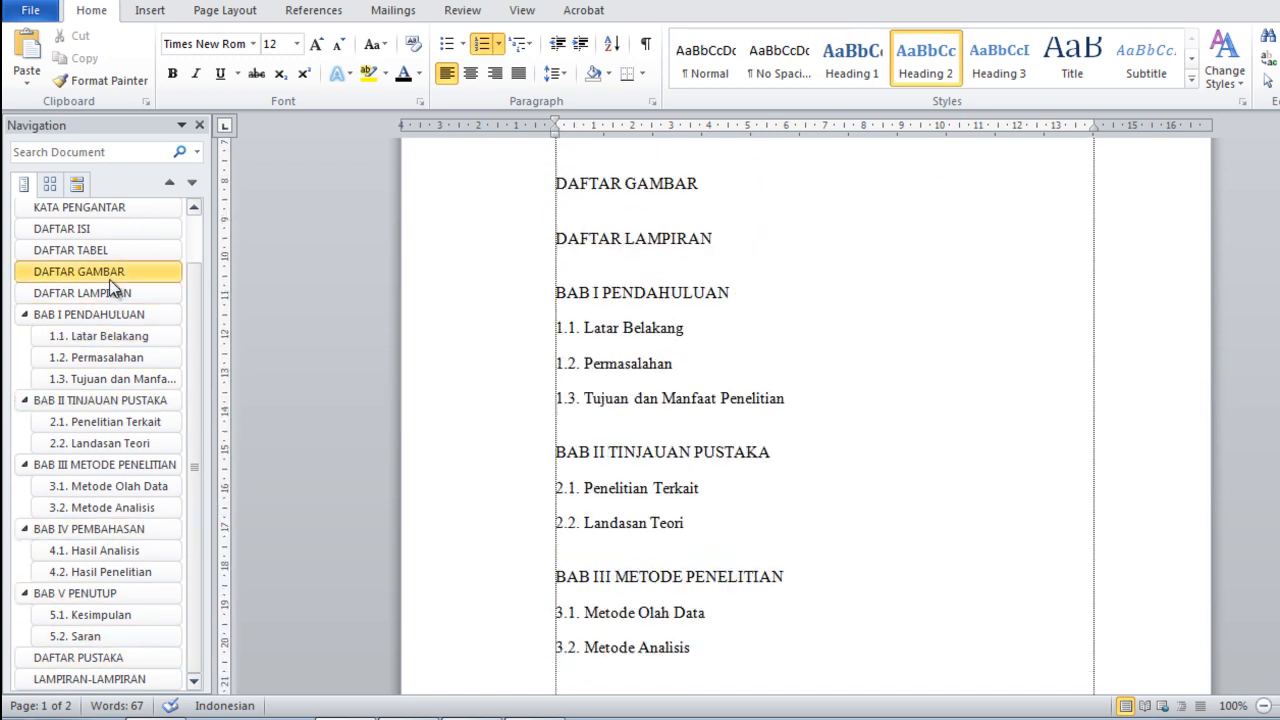
click(100, 250)
click(99, 229)
click(100, 210)
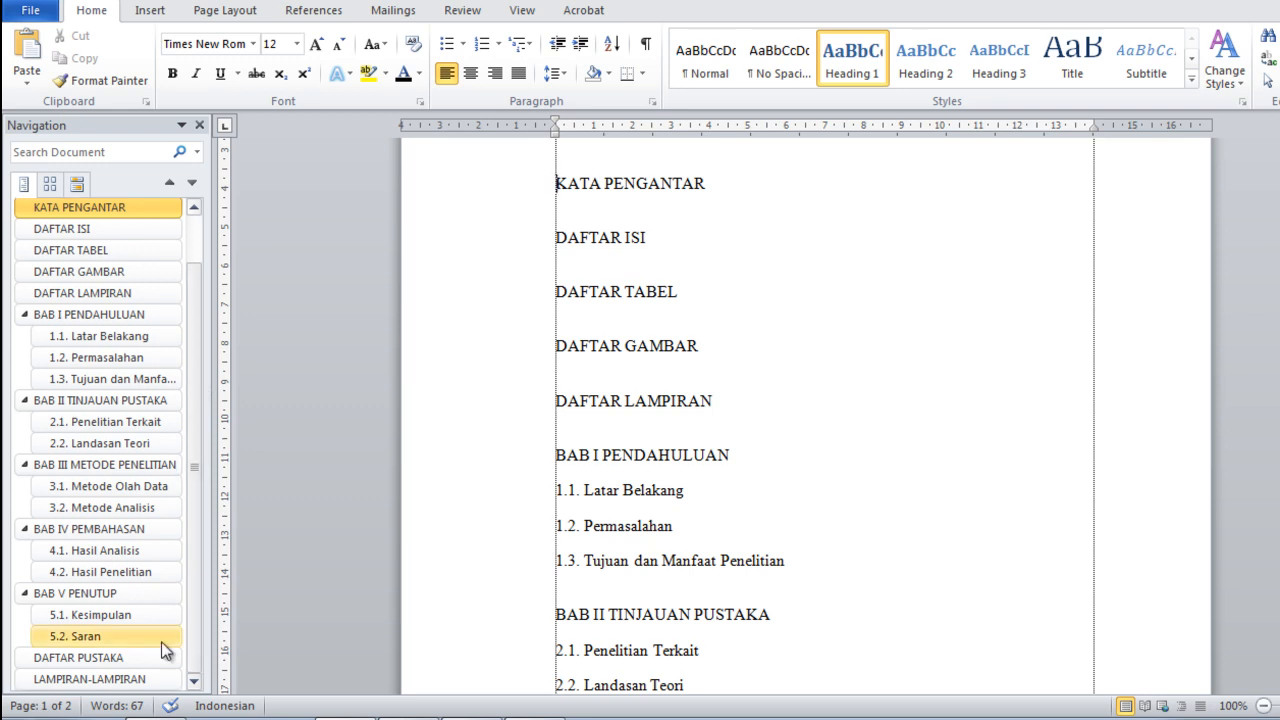
Step: Go to LAMPIRAN-LAMPIRAN, then check the BAB II, BAB I and front-matter headings such as DAFTAR TABEL and DAFTAR ISI
click(152, 681)
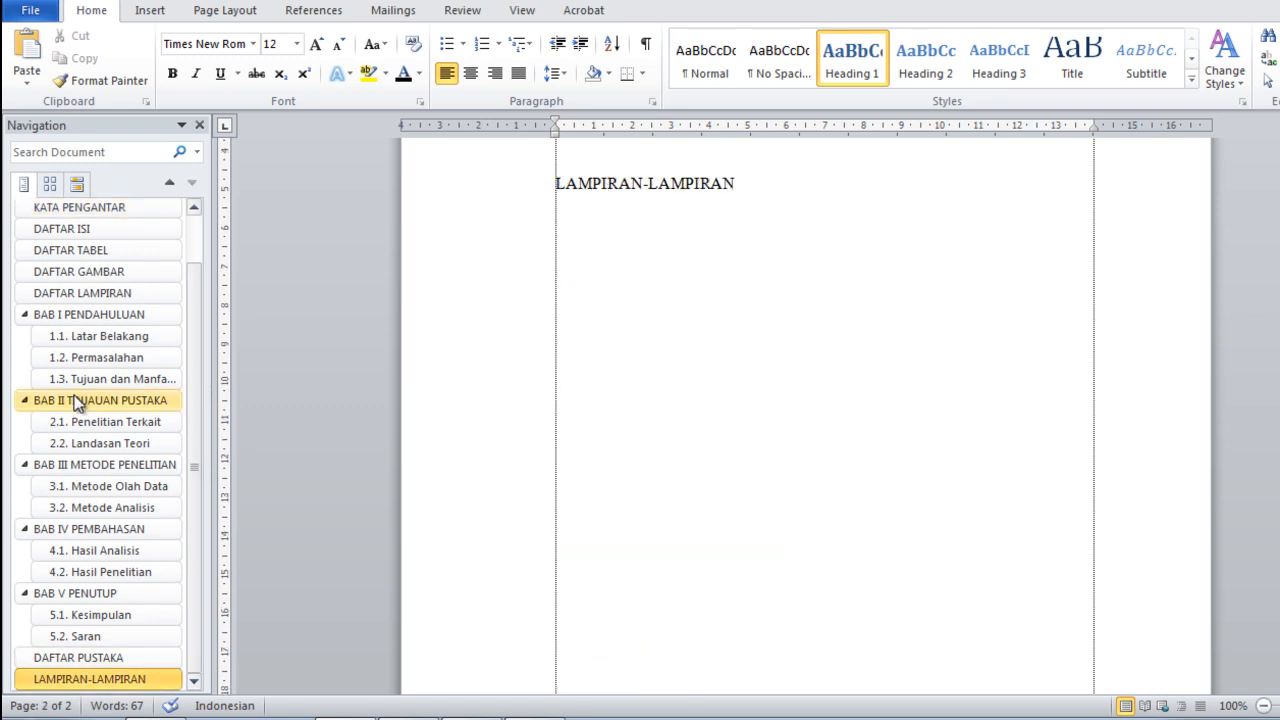
click(70, 401)
click(94, 300)
click(698, 390)
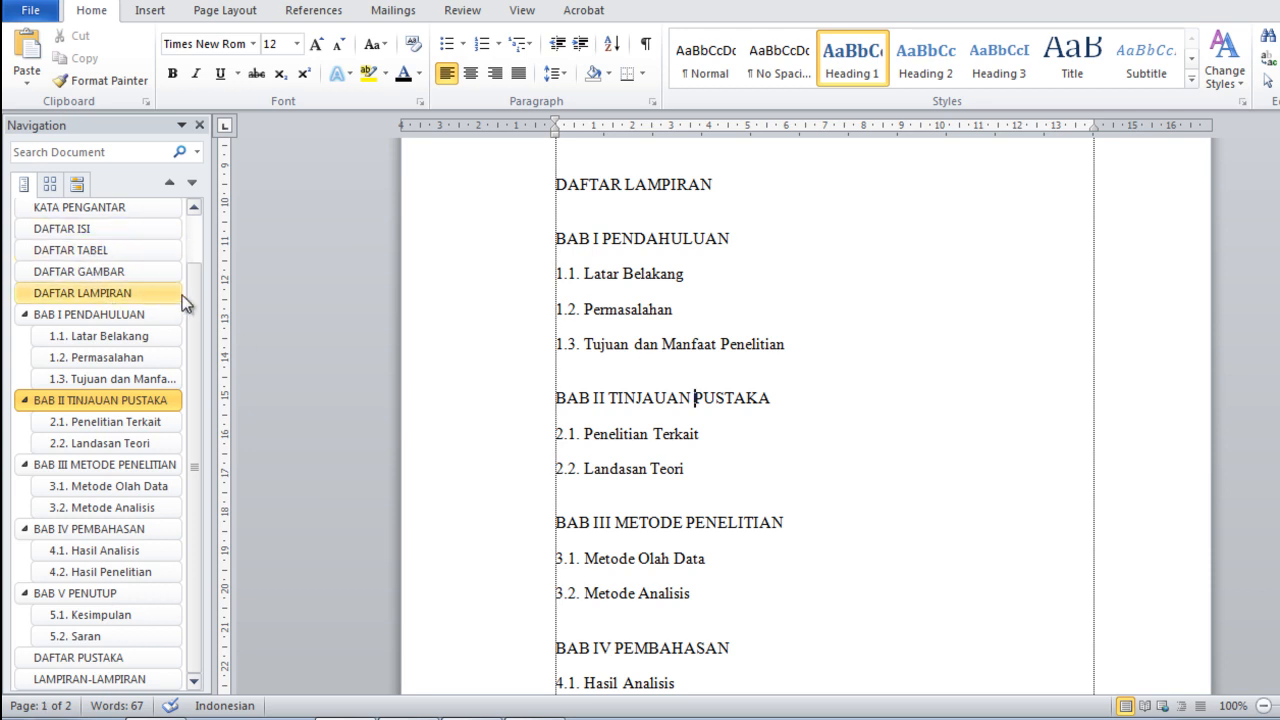
scroll(192, 281, up, 3)
click(85, 307)
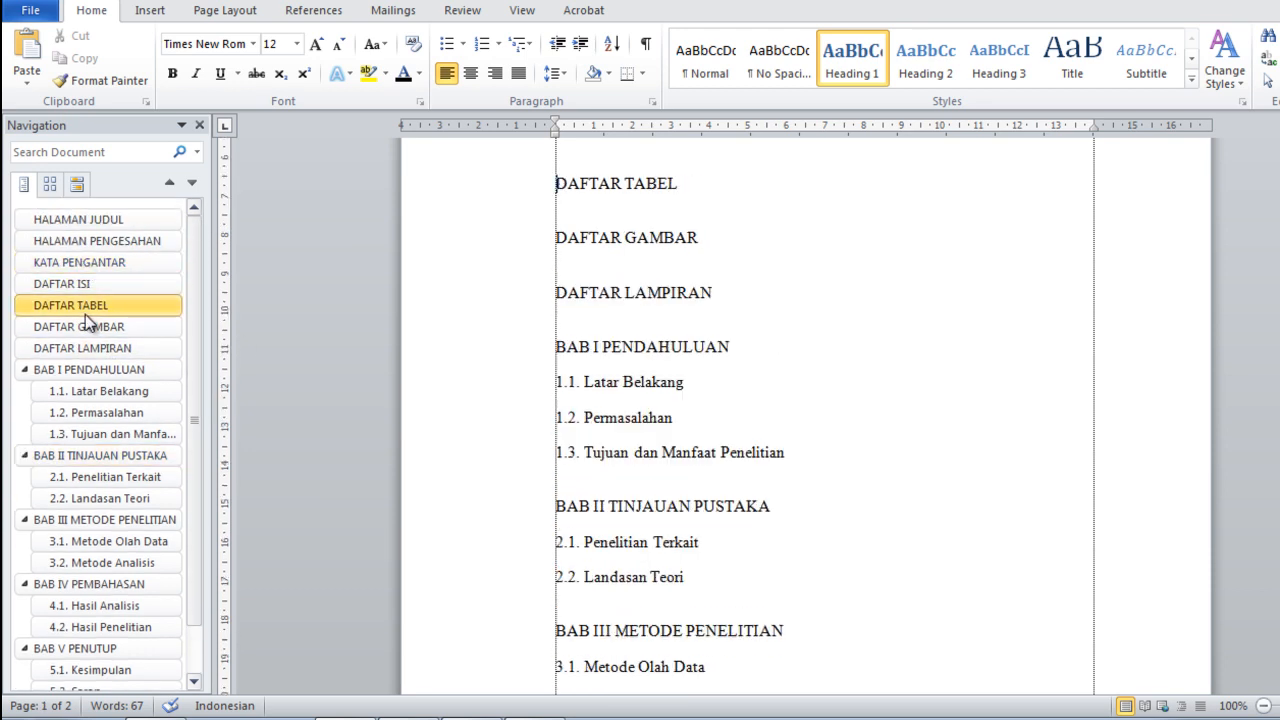
click(94, 414)
click(104, 320)
click(105, 264)
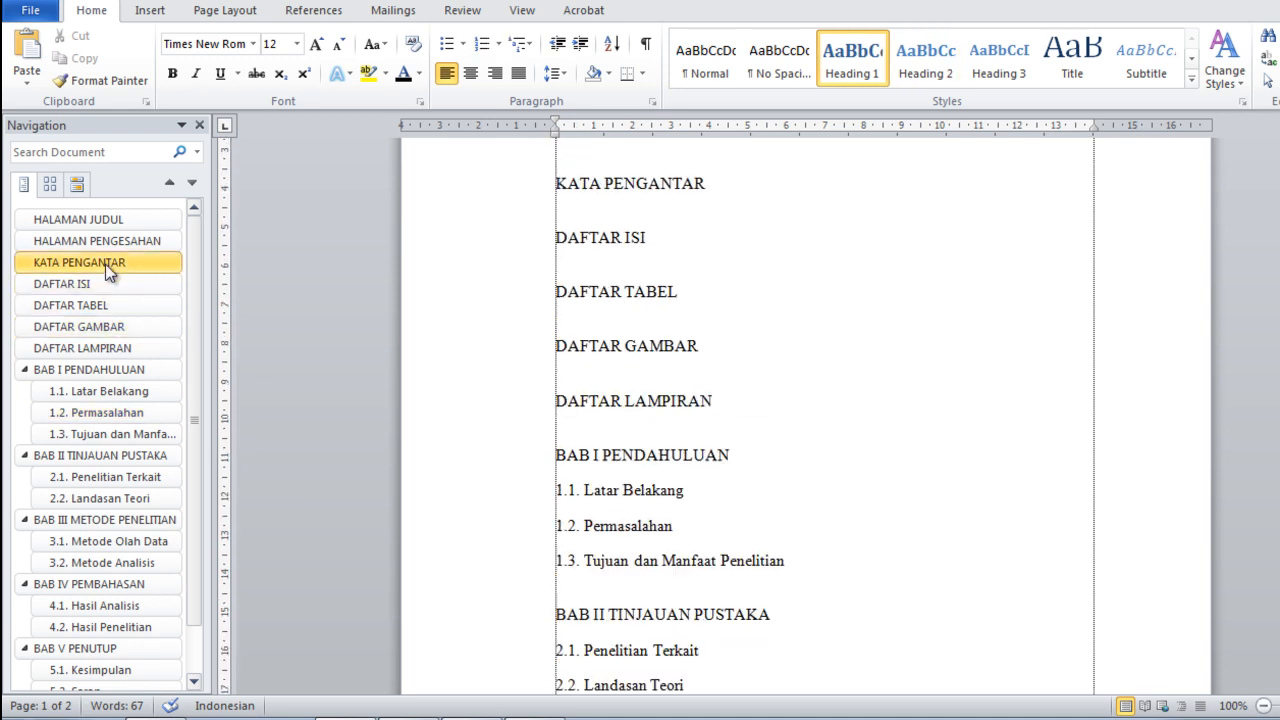
click(96, 284)
click(707, 399)
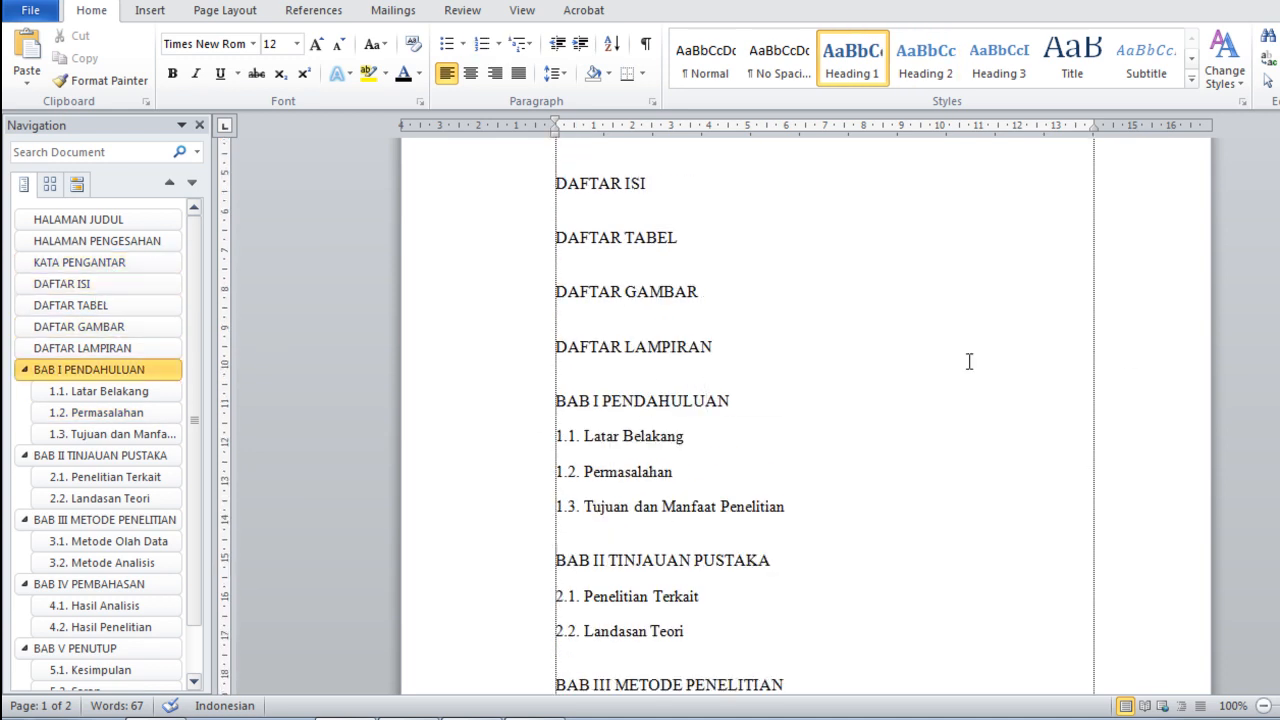
drag(1279, 310, 1279, 250)
click(1047, 371)
click(957, 394)
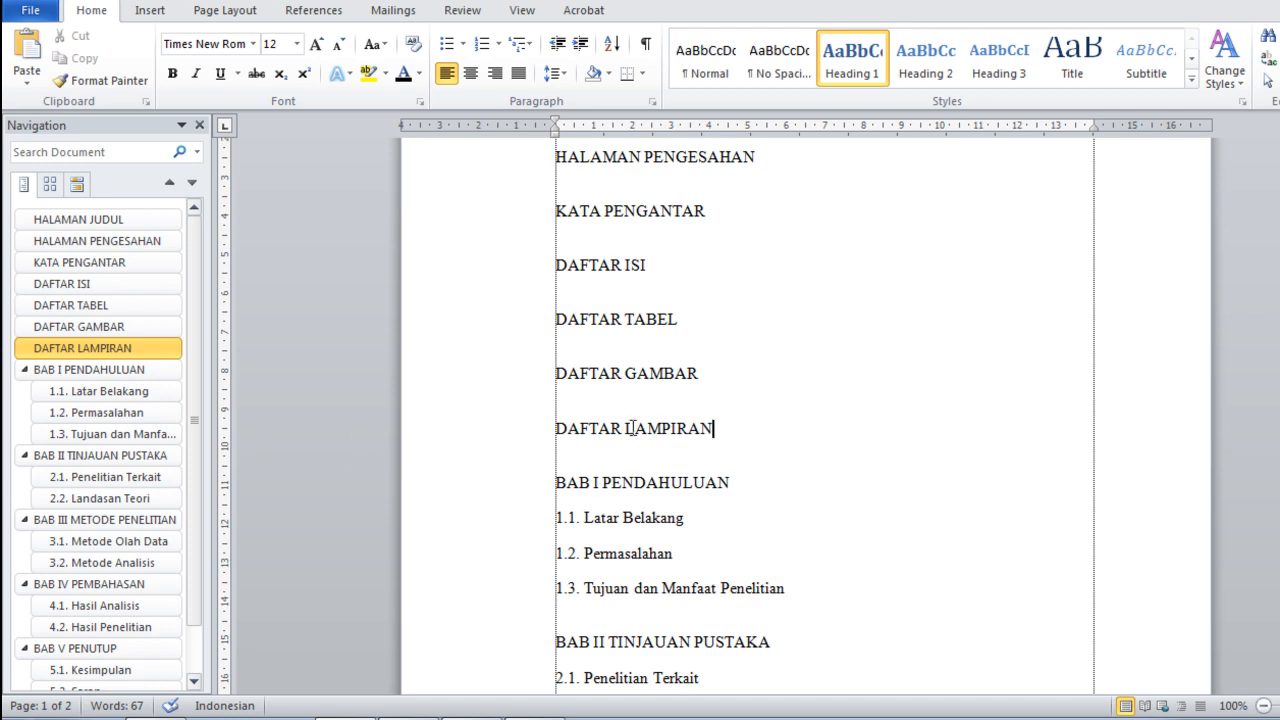
drag(1279, 260, 1279, 332)
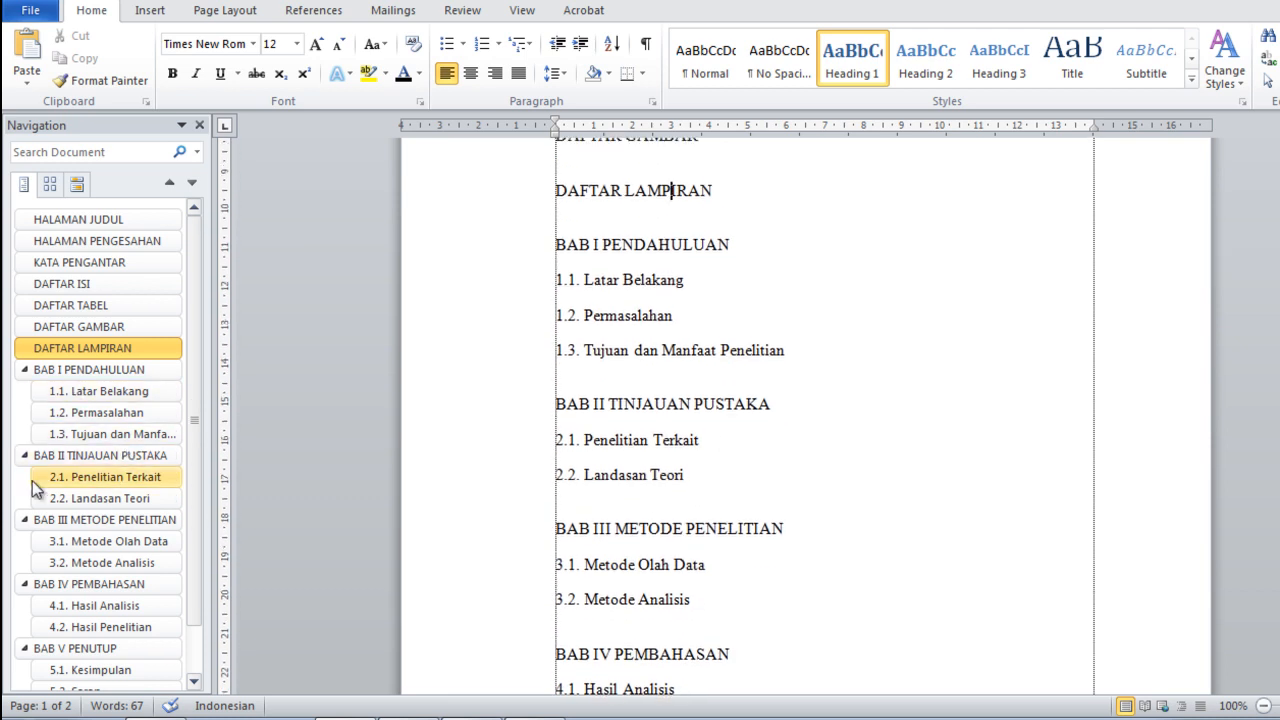
Step: Visit headings across the BAB I to BAB IV chapters and the front matter through the heading list, ending at 1.2. Permasalahan
click(122, 458)
click(110, 538)
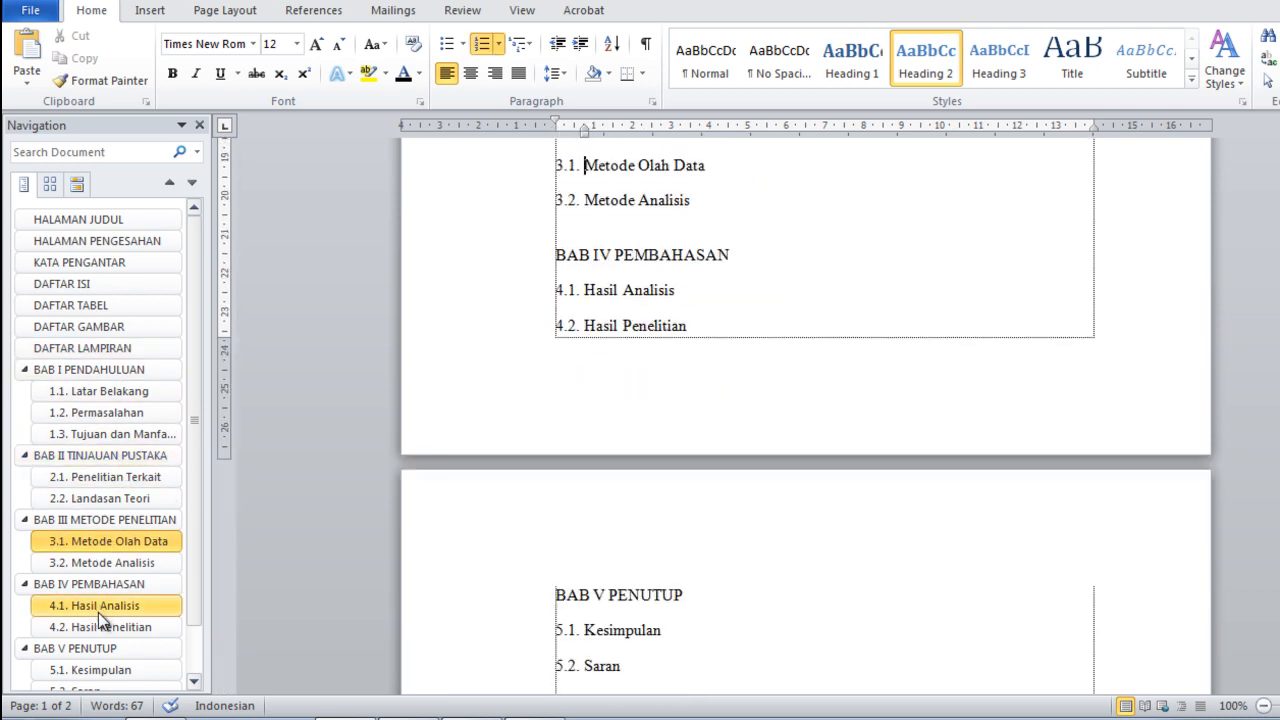
click(98, 608)
click(110, 412)
click(105, 348)
click(100, 285)
click(102, 327)
click(90, 455)
click(91, 539)
click(104, 474)
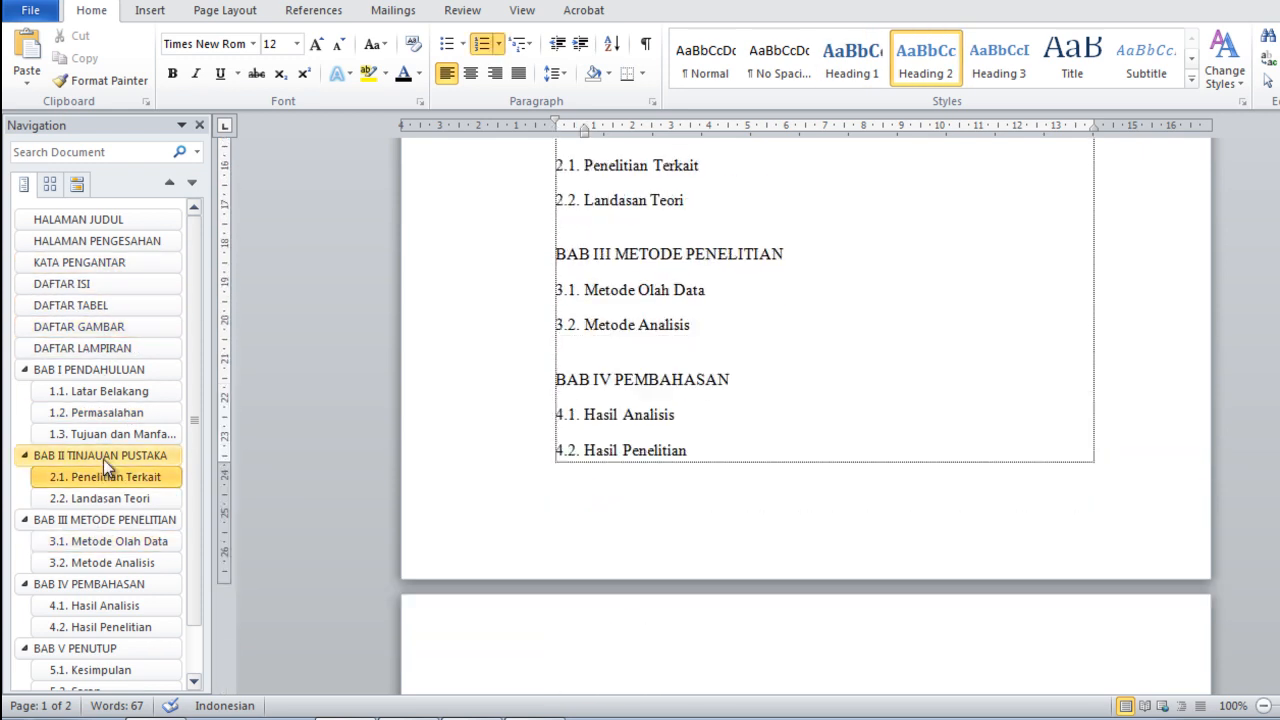
click(83, 412)
Step: Switch to the PowerPoint schedule slide and highlight the 27/04/2020 Pendahuluan topic
click(420, 717)
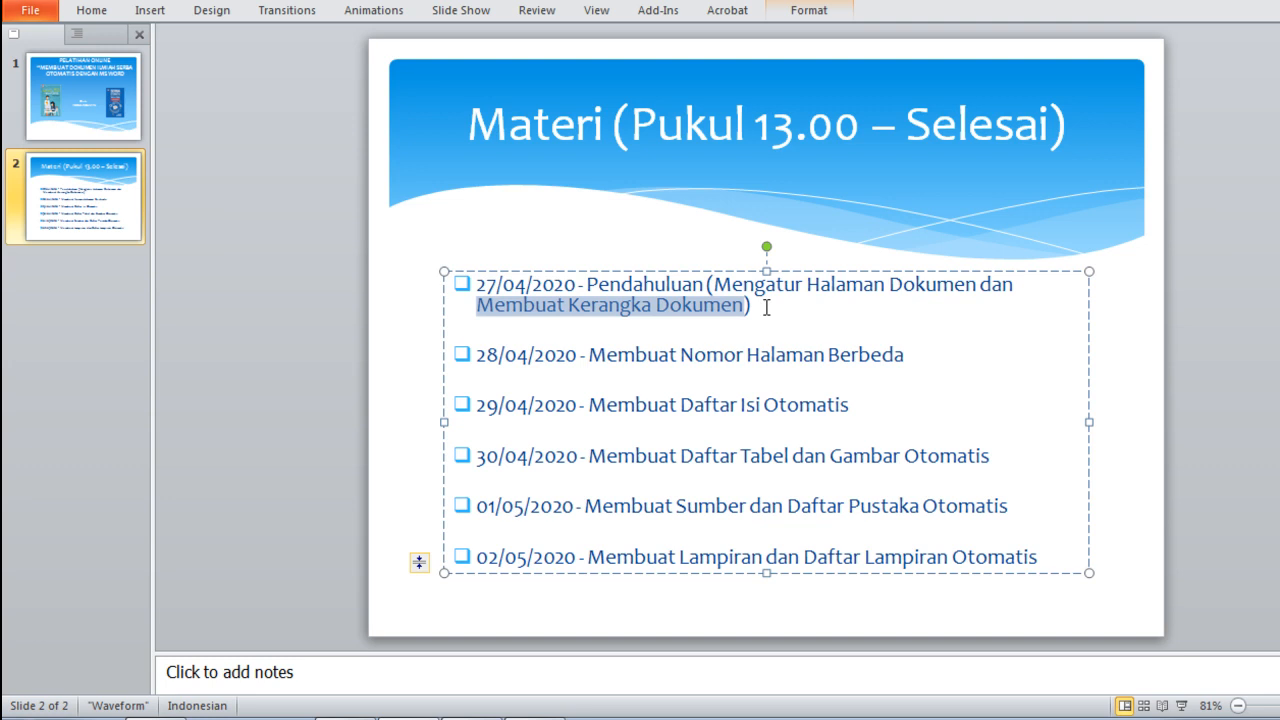
click(765, 308)
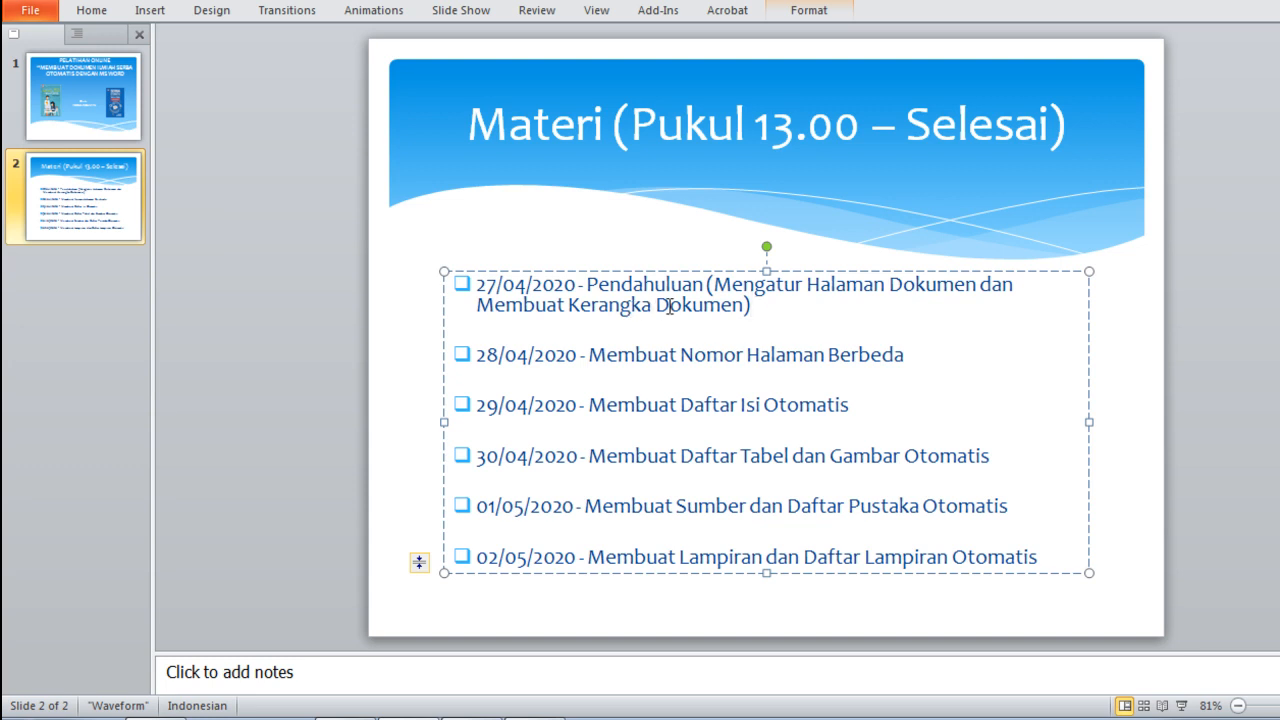
drag(751, 306, 548, 292)
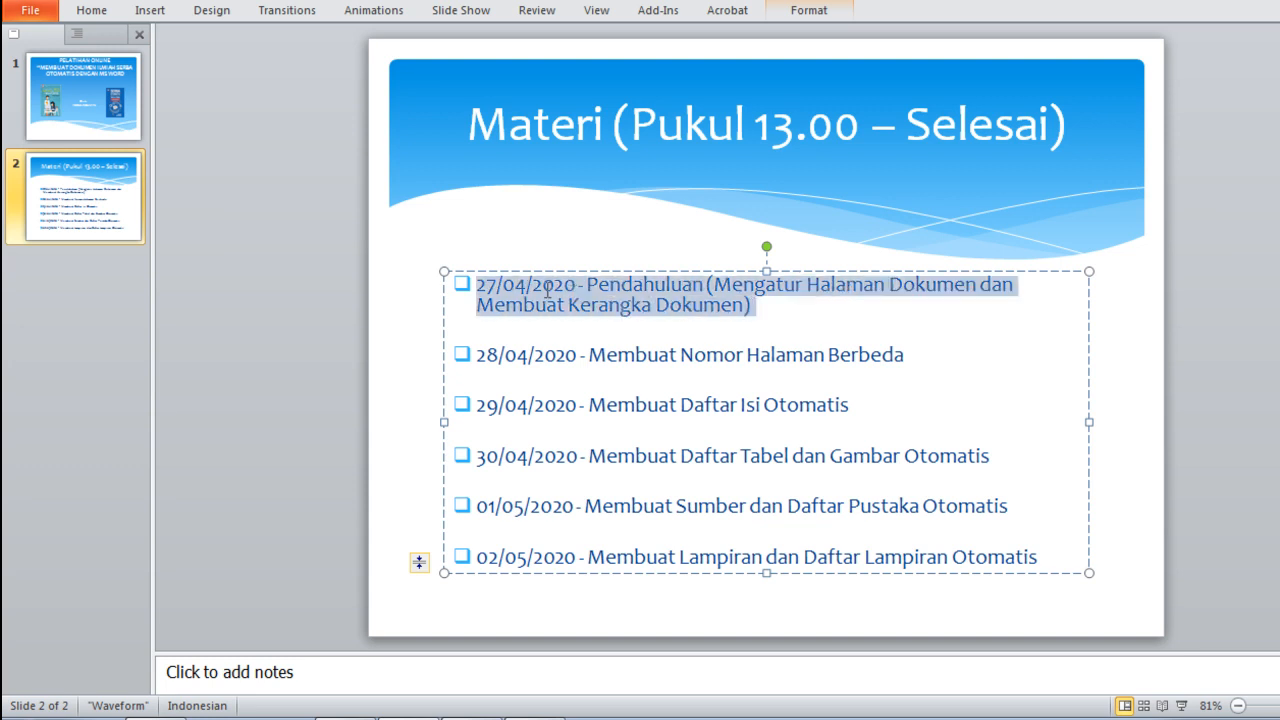
Step: Return to Word and save the document in the Pelatihan Serba Otomatis folder on Local Disk (D:) under a name beginning with "Lati"
key(alt+Tab)
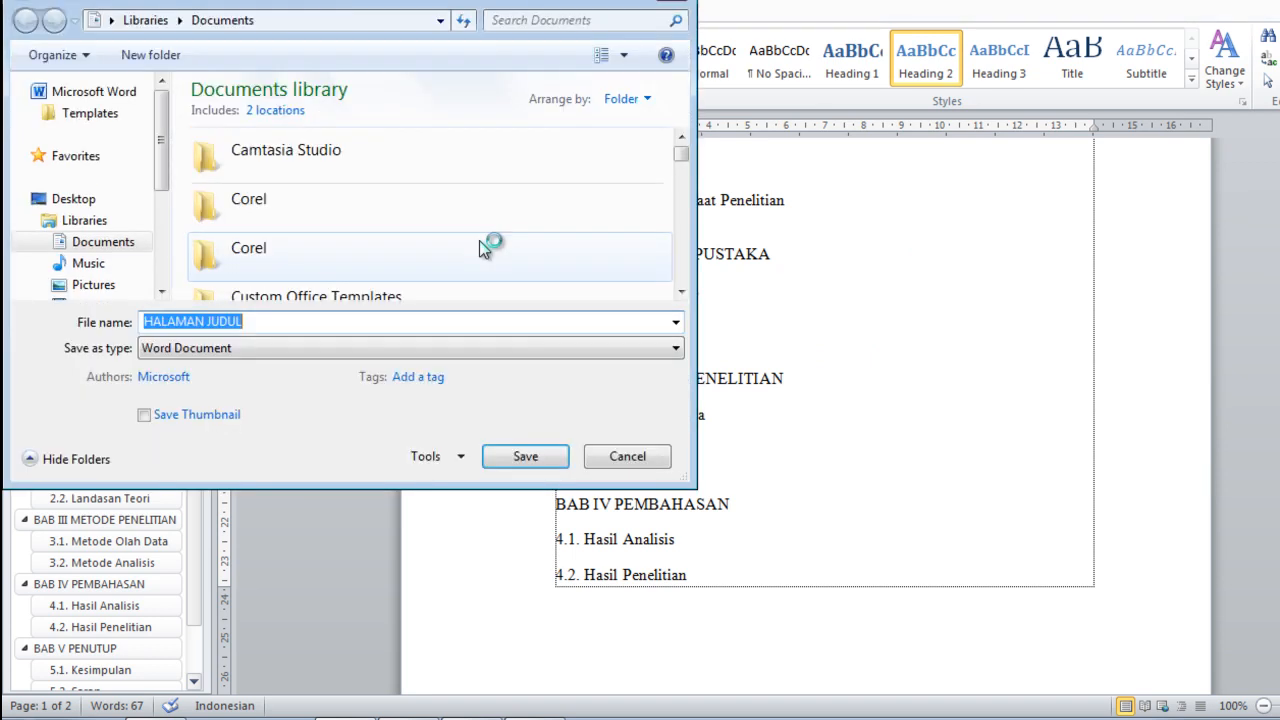
drag(164, 163, 164, 232)
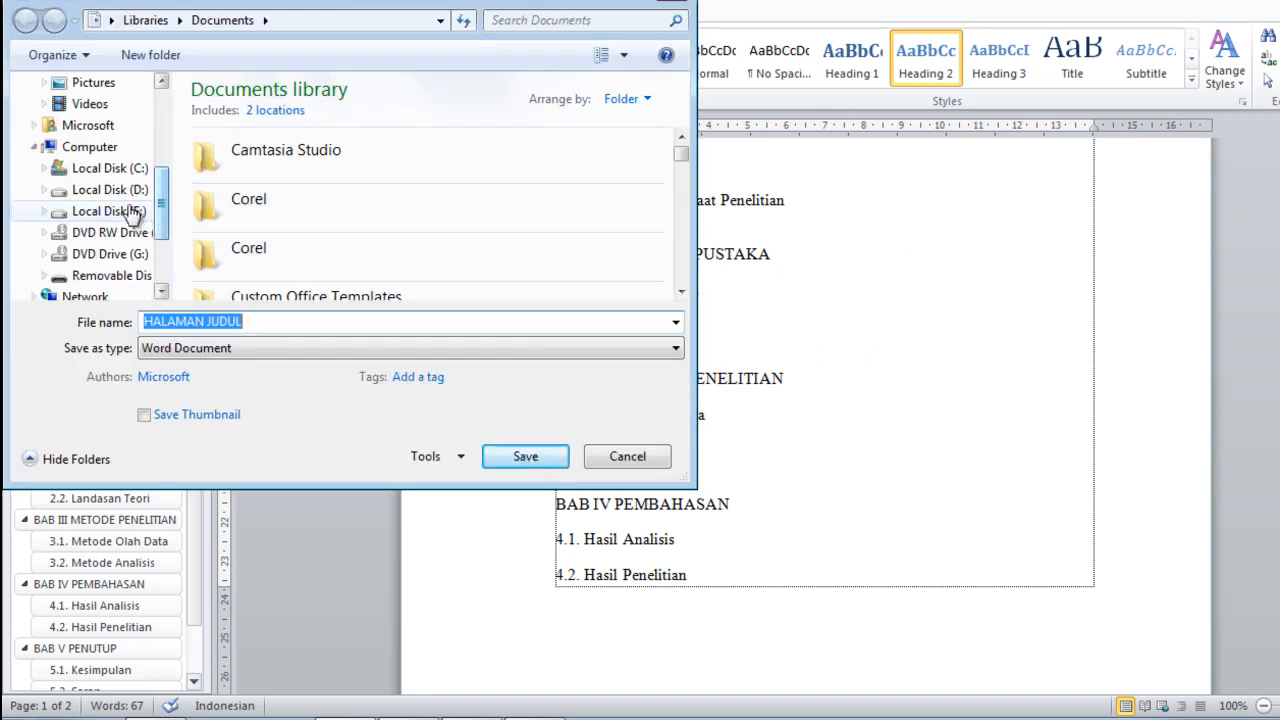
click(108, 190)
drag(681, 150, 681, 226)
click(323, 139)
double_click(323, 139)
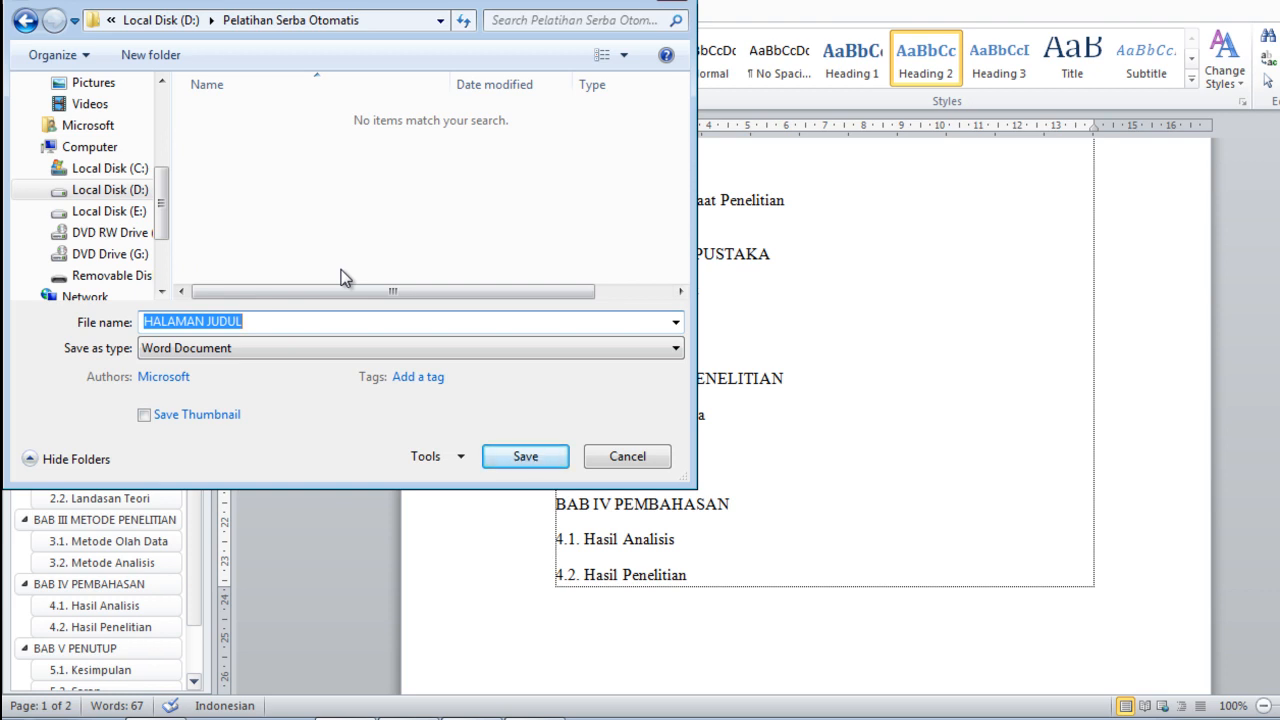
text(Lati)
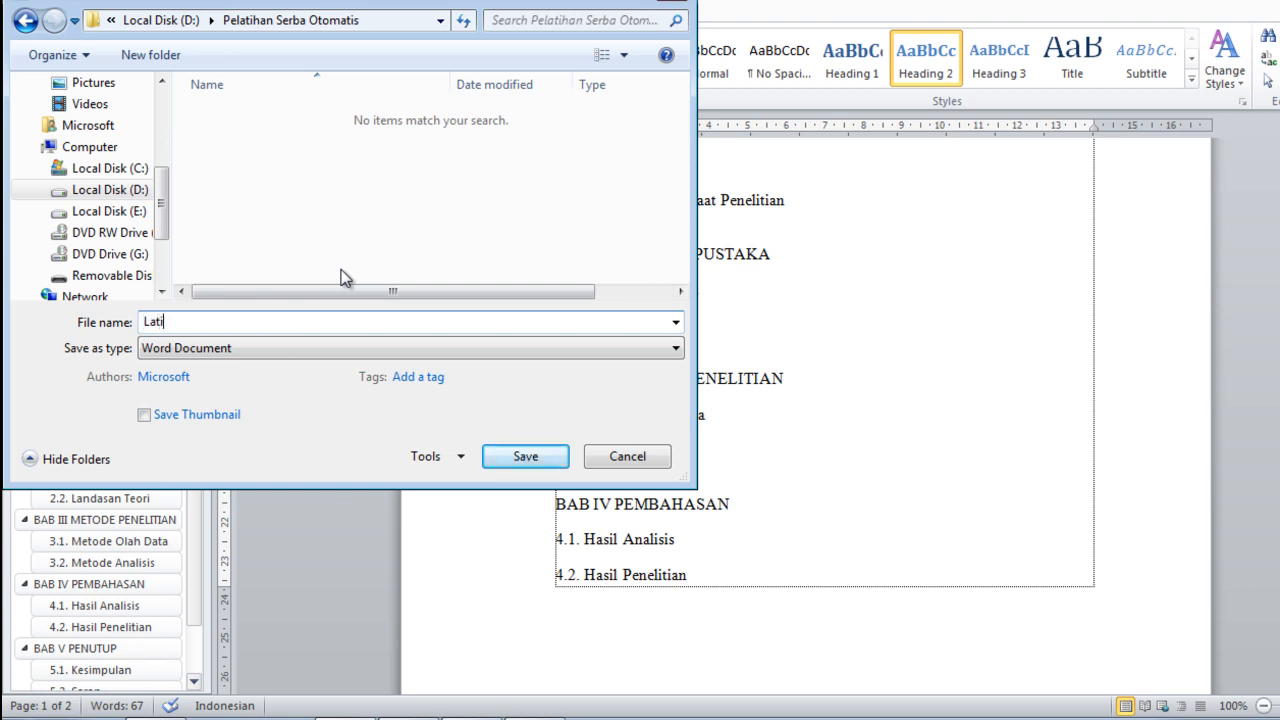
click(526, 458)
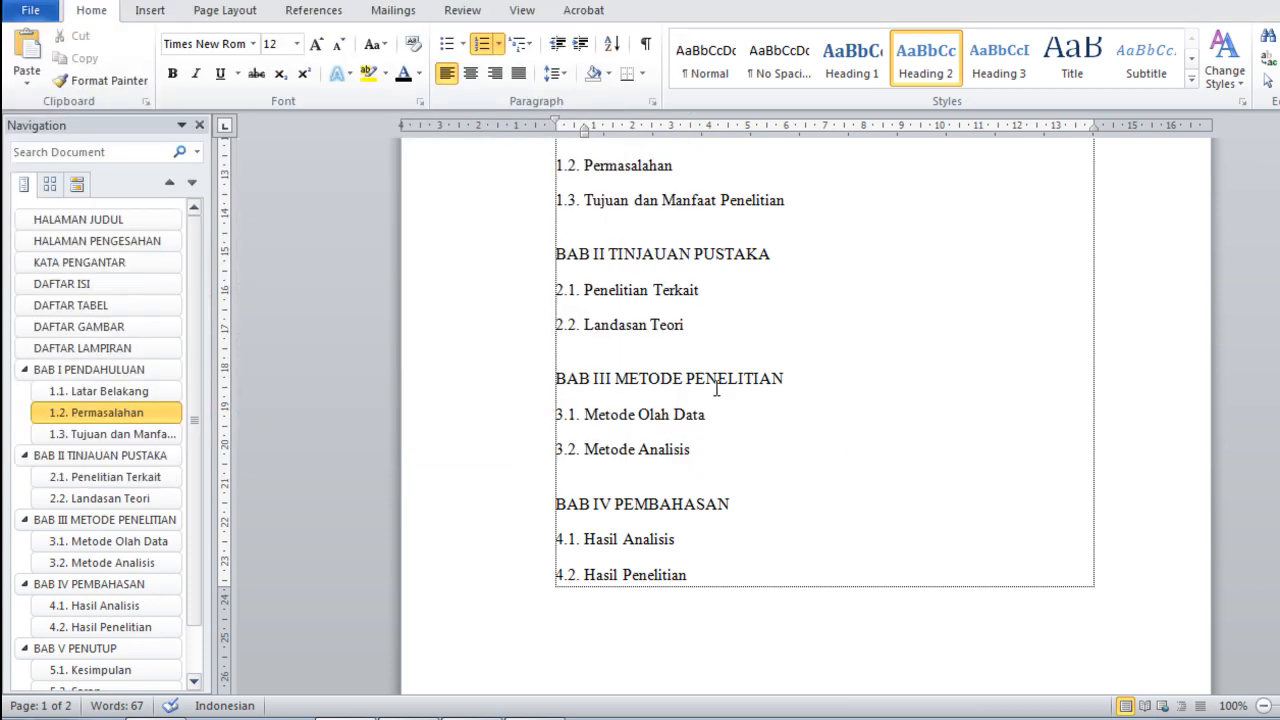
click(717, 388)
click(730, 416)
click(705, 452)
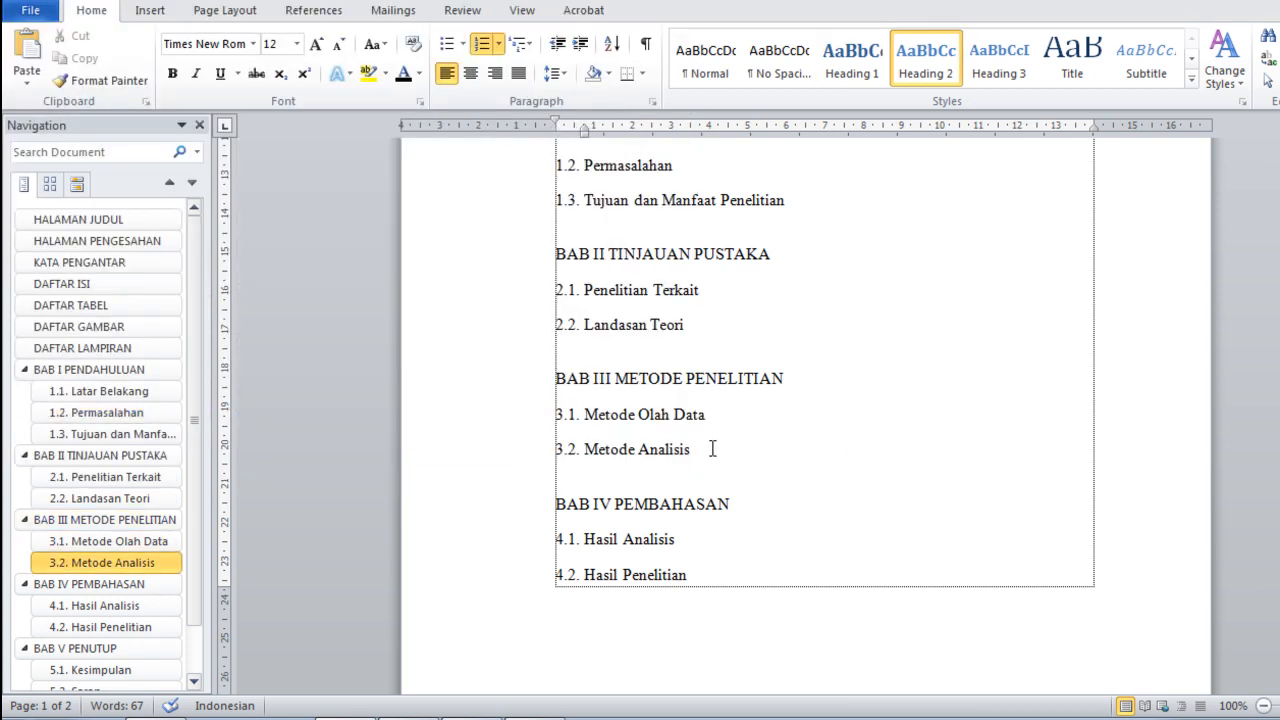
drag(1279, 339, 1279, 208)
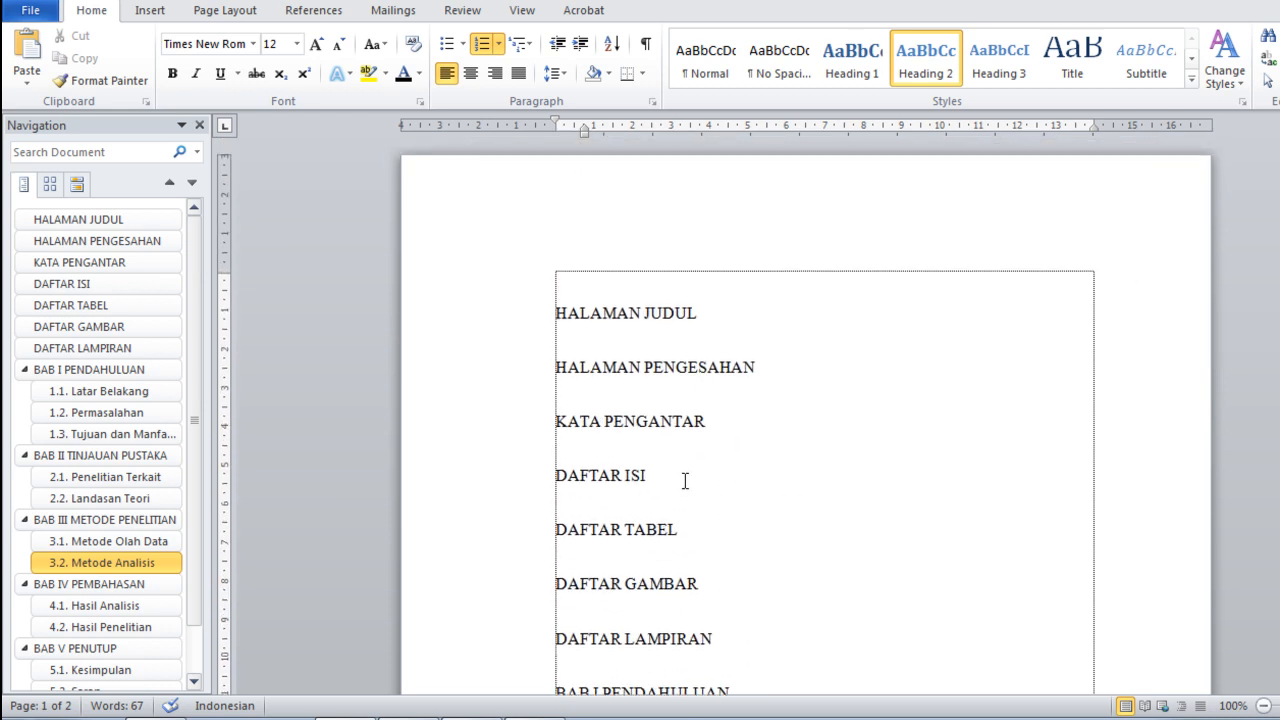
Step: Switch to the PowerPoint schedule slide and place the cursor after the 28/04/2020 topic, Membuat Nomor Halaman Berbeda
click(407, 718)
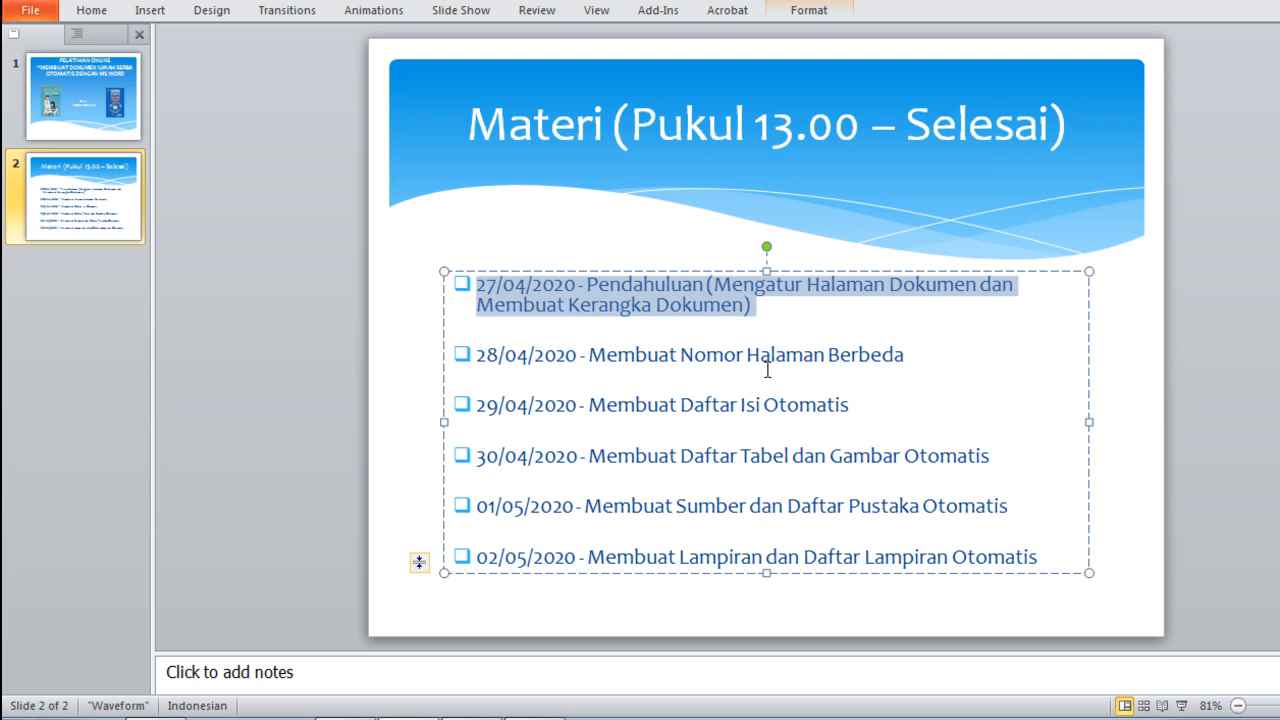
click(910, 358)
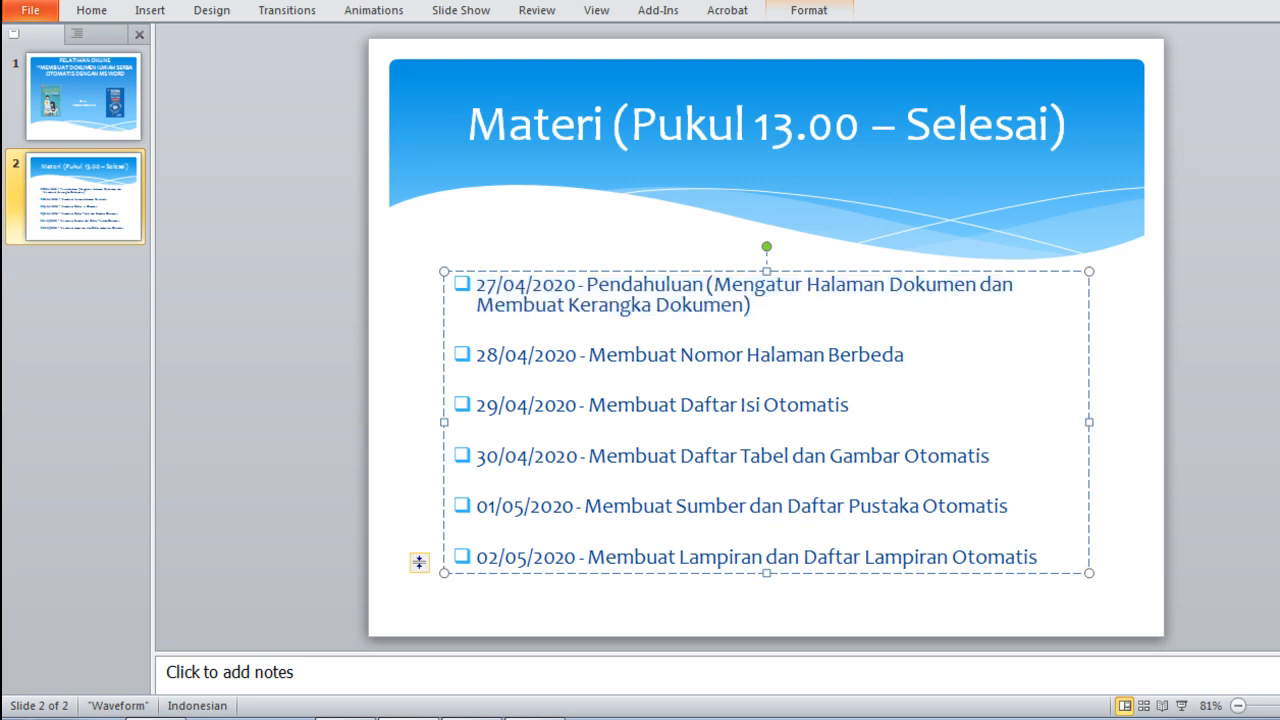